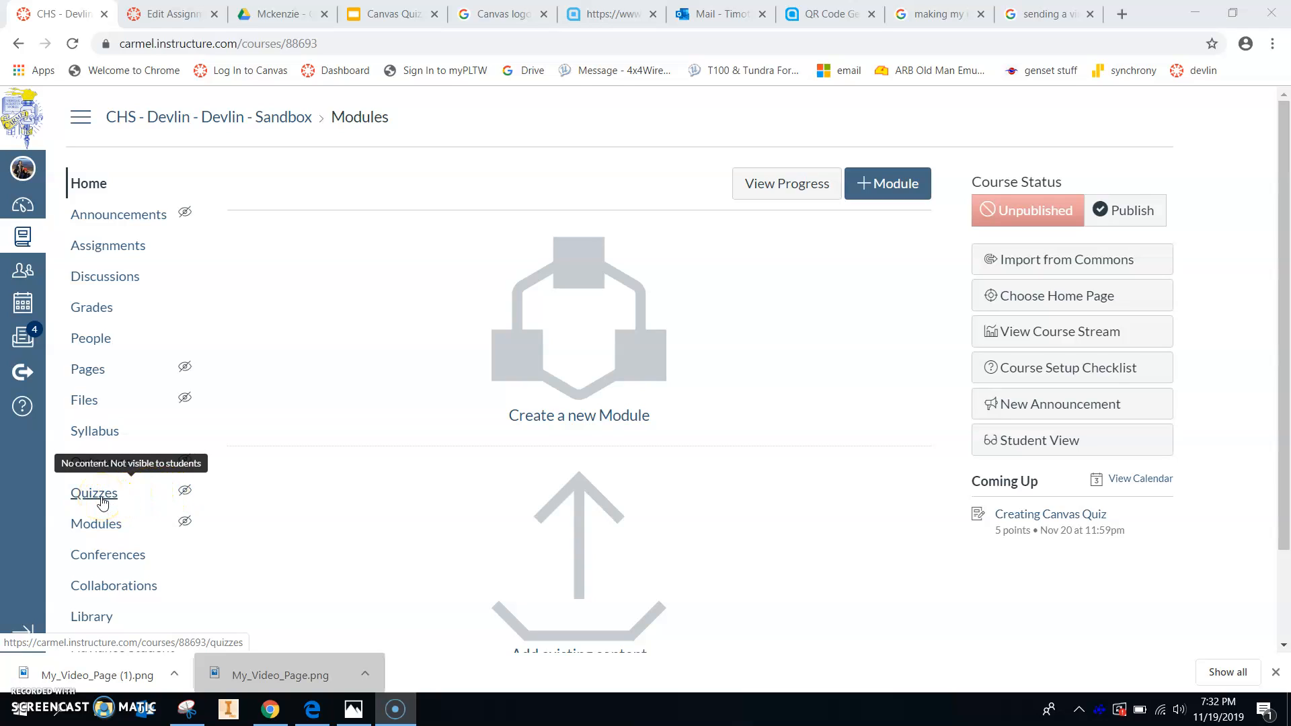
- Go to the course's quizzes and open the management page for its question banks
click(101, 499)
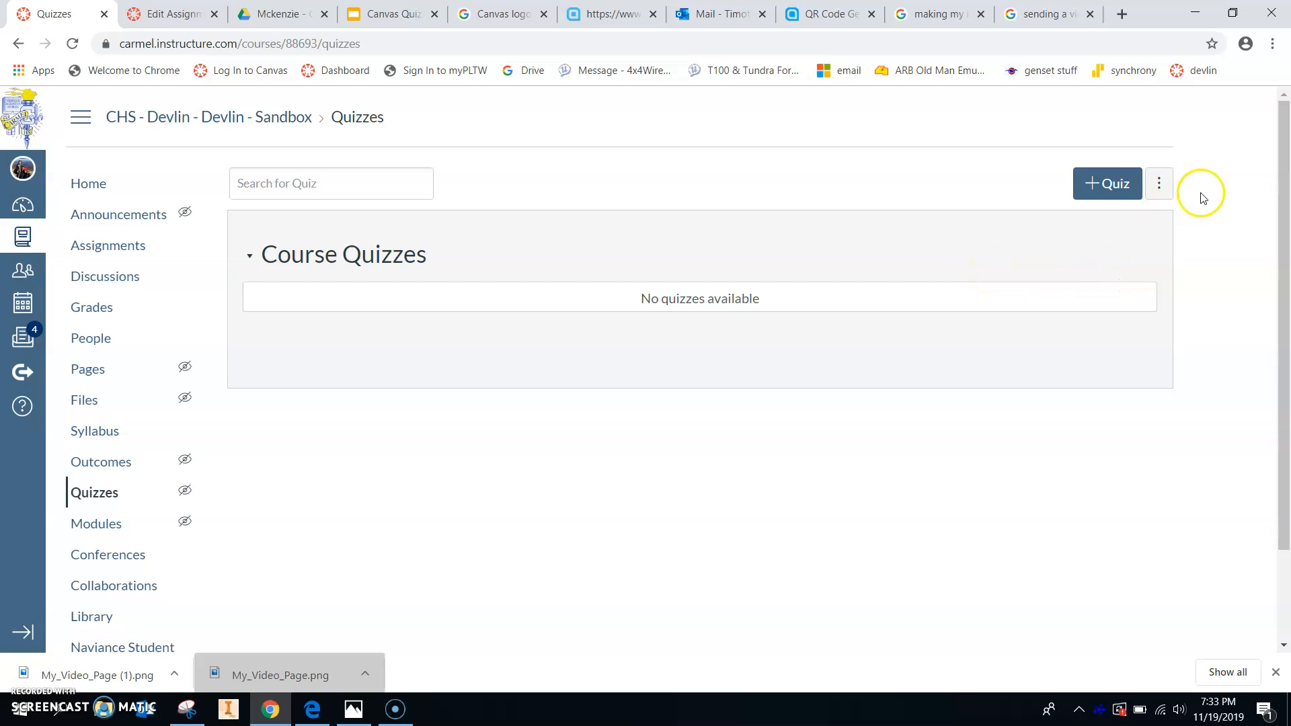
click(1161, 194)
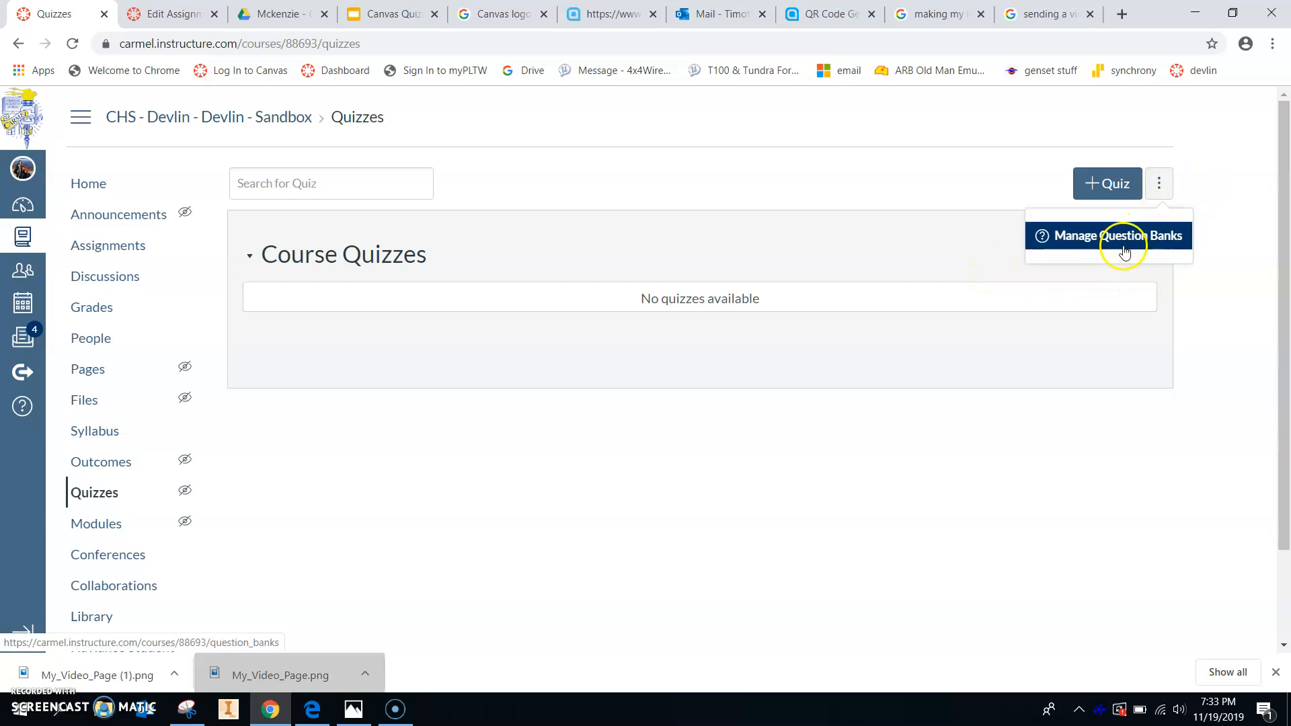
click(1115, 242)
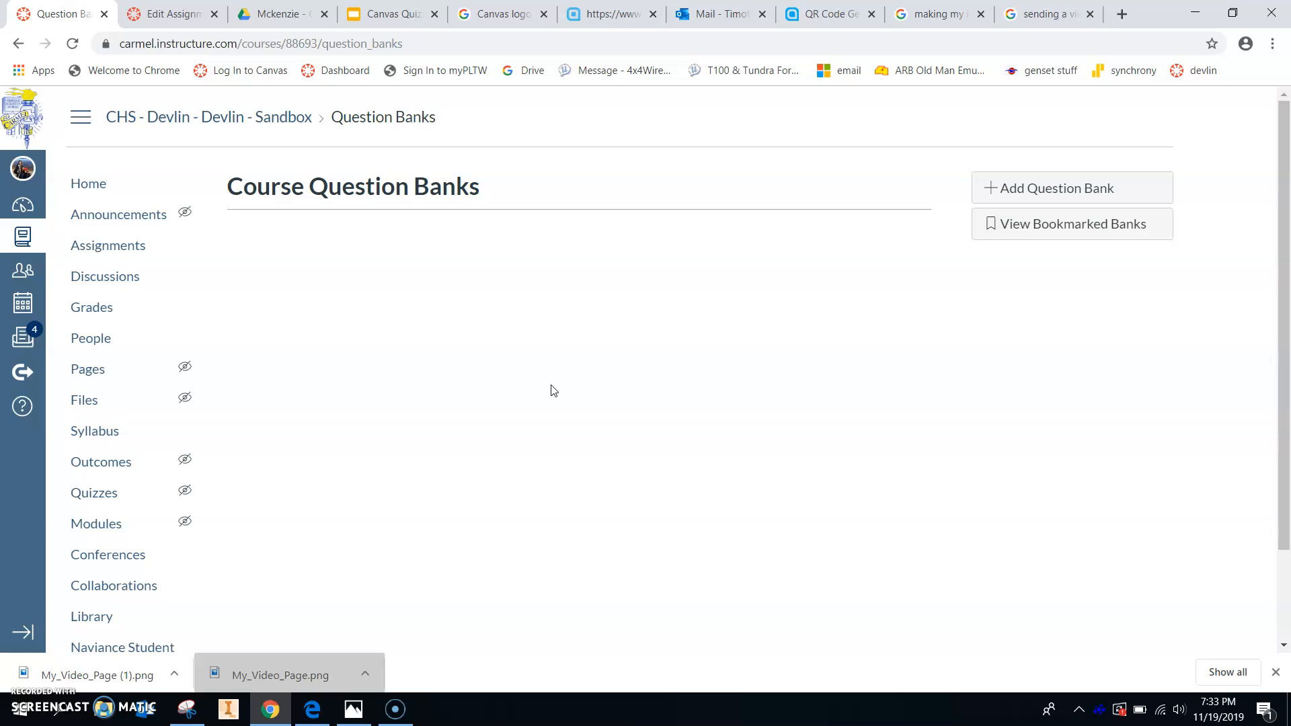
click(1024, 189)
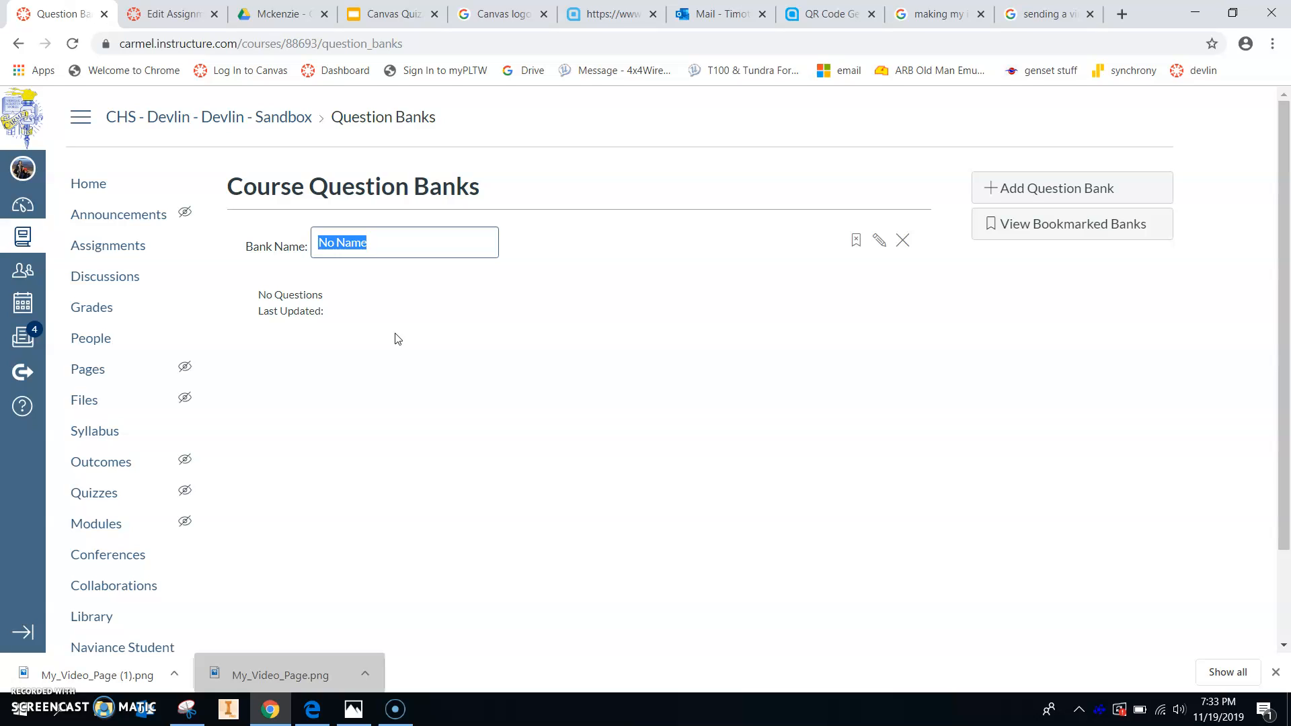
text(Common Error Codes)
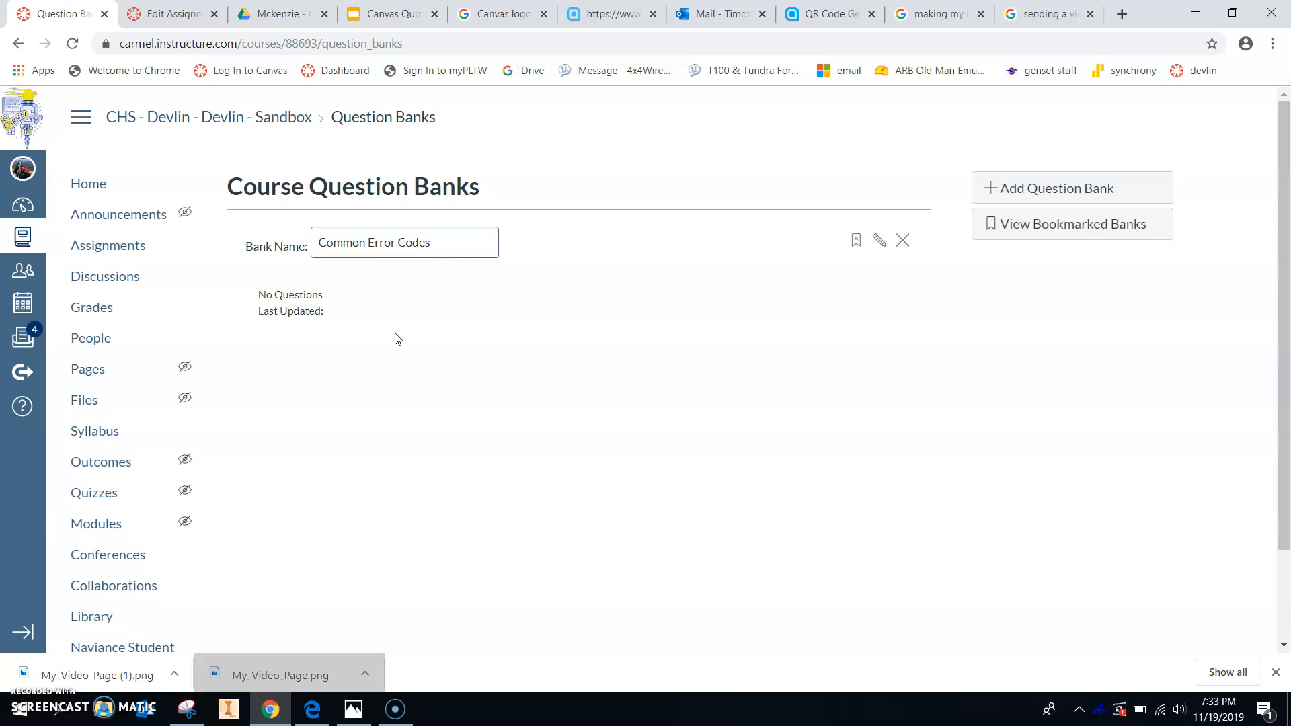
click(397, 351)
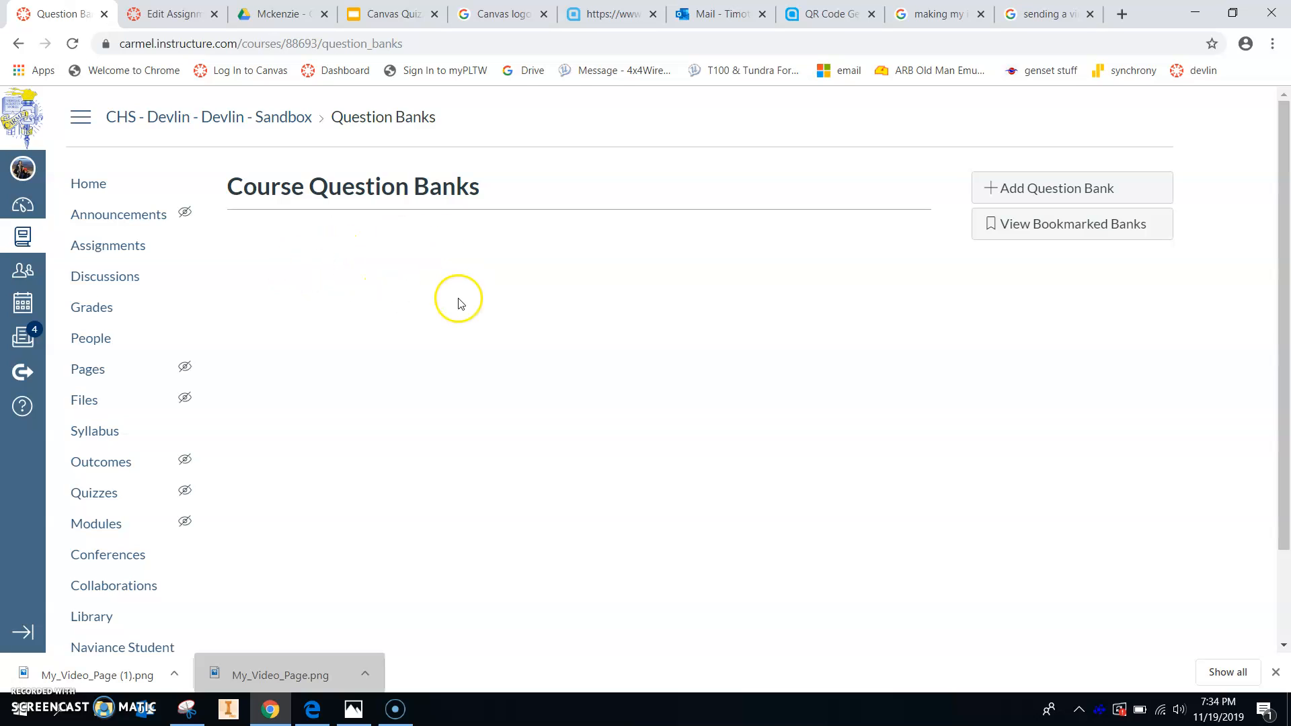
- Add a course question bank named "common error codes"
click(1009, 194)
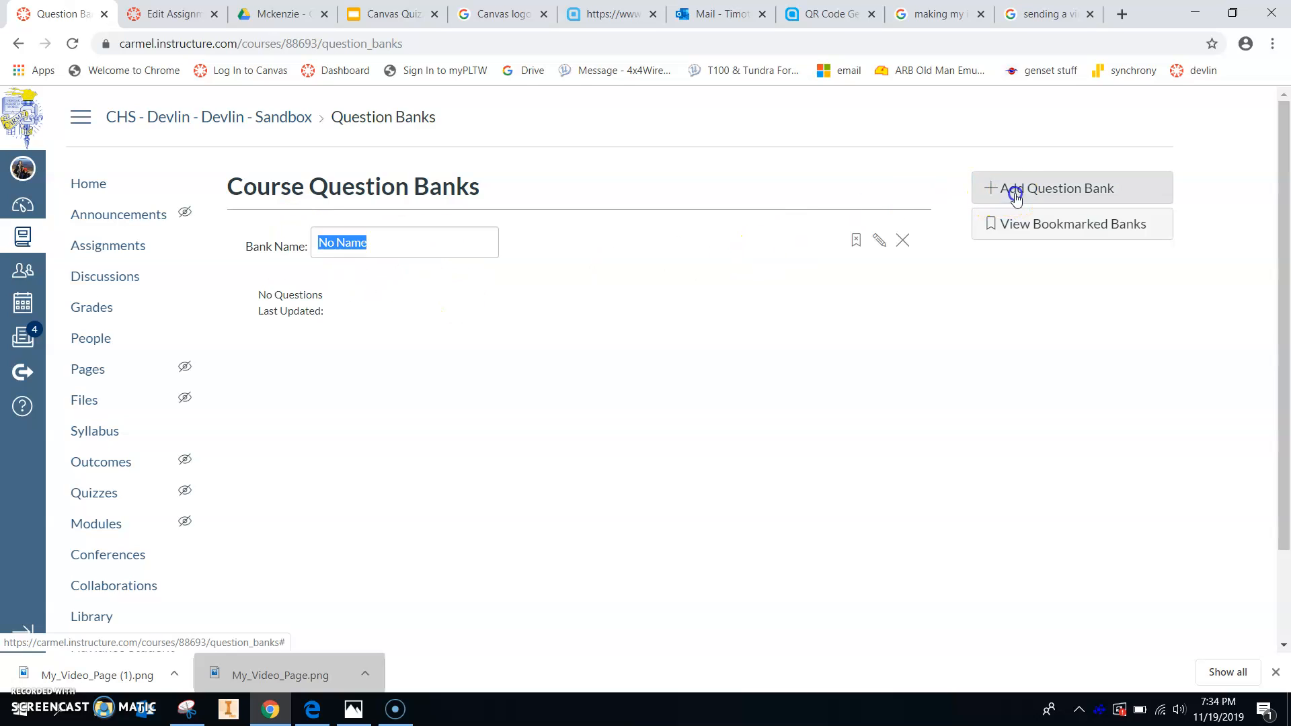
text(qommon err)
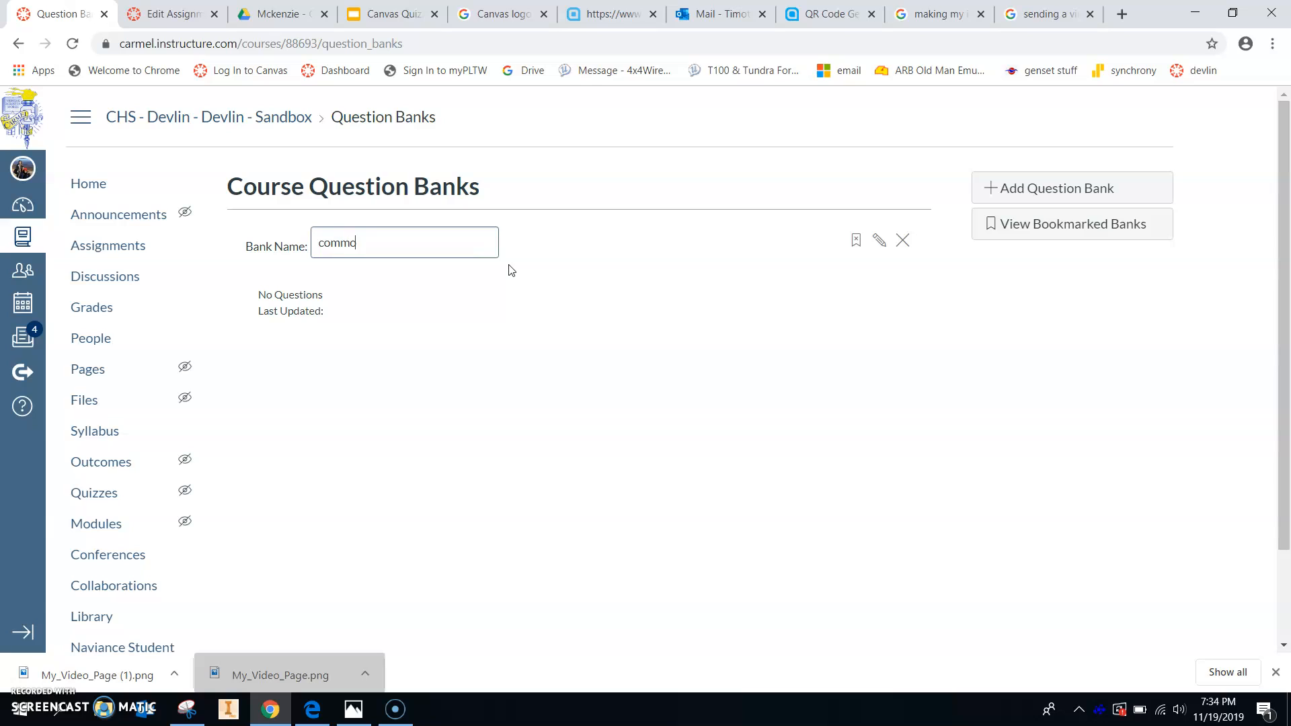
text(or coeds)
key(BackSpace)
key(BackSpace)
text(des)
key(Return)
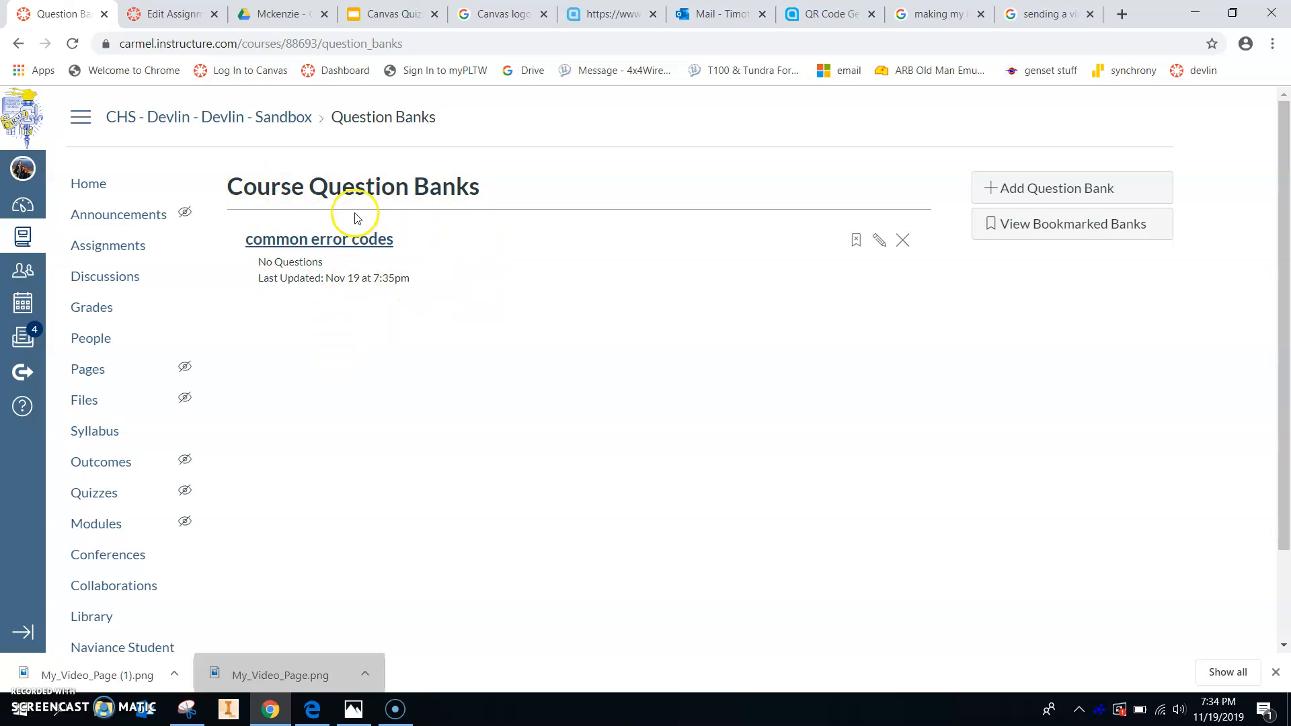
- Open the common error codes bank and start a new question named CEC.1.3, leaving it worth 1 point
click(328, 240)
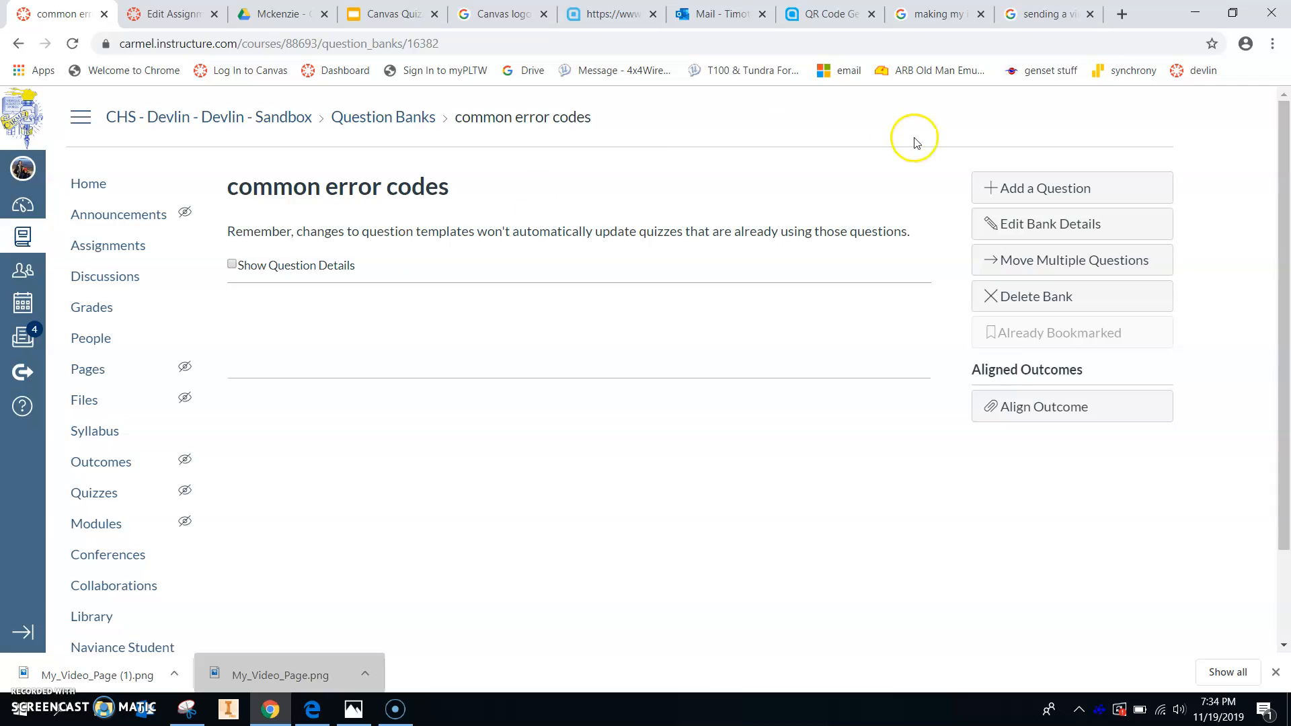
click(1046, 181)
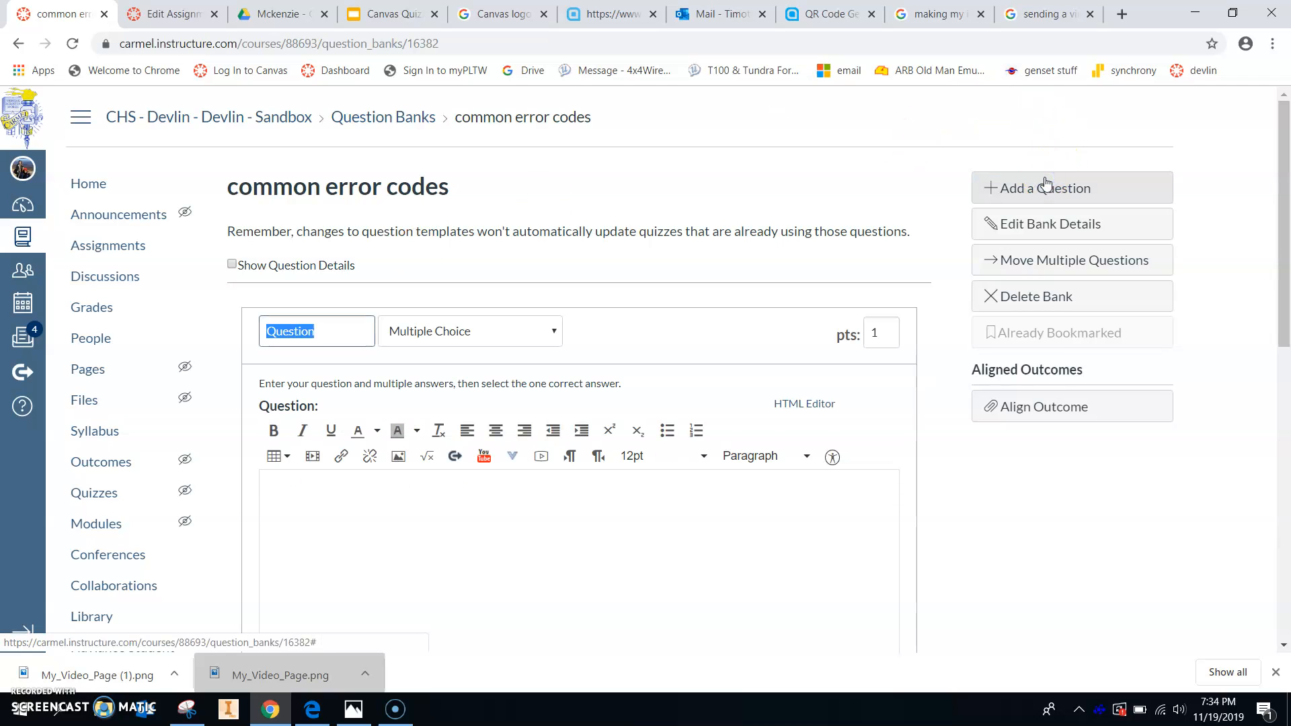
scroll(912, 383, down, 1)
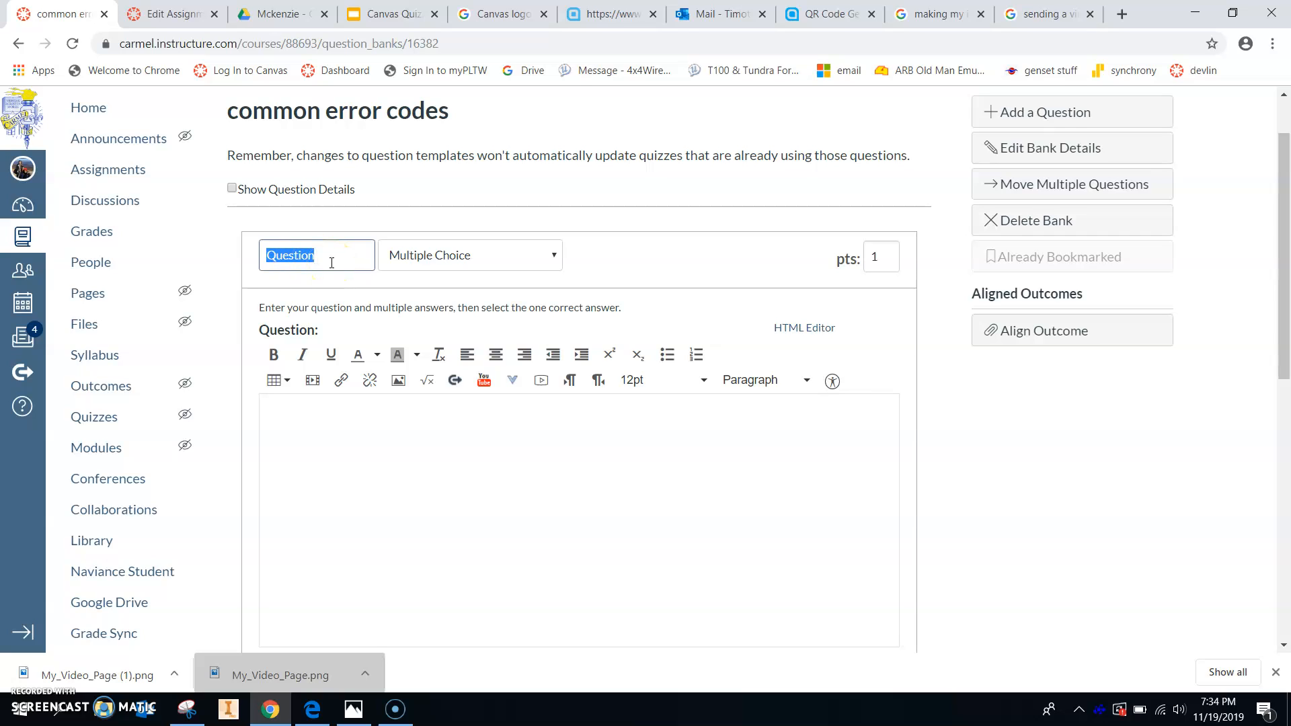
text(CEC.1.3)
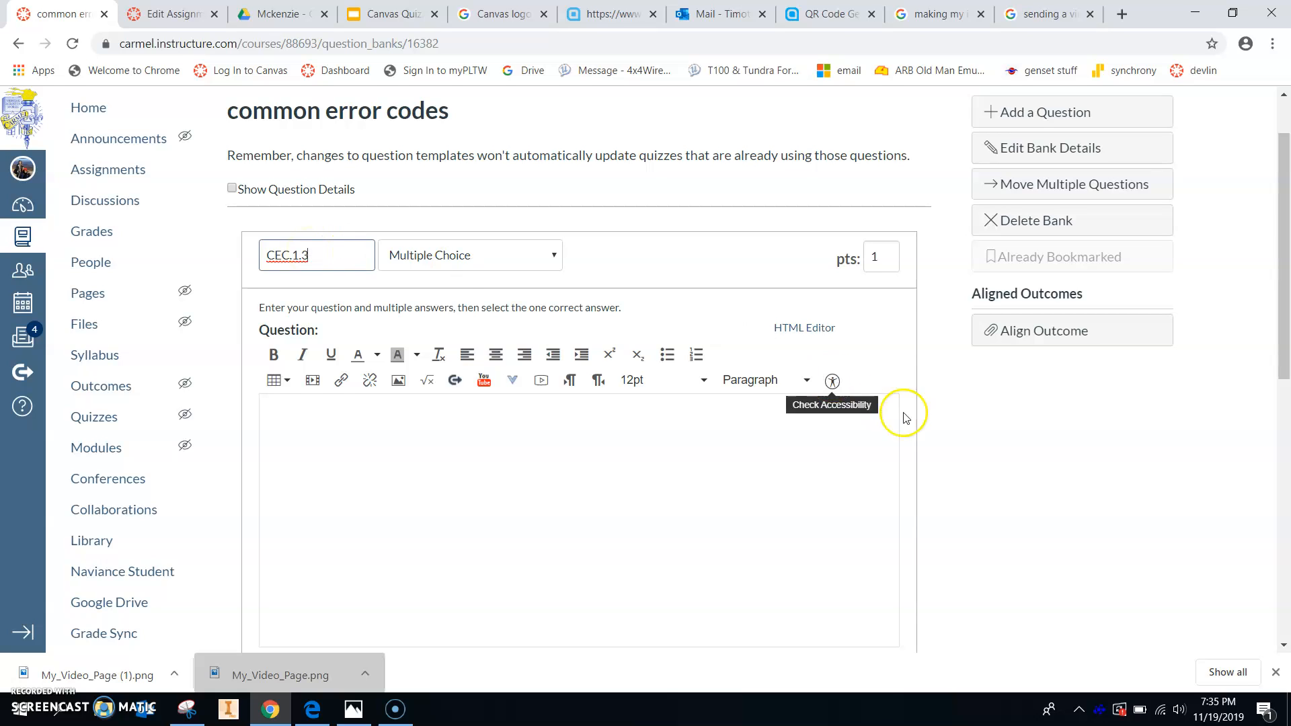
drag(896, 256, 852, 237)
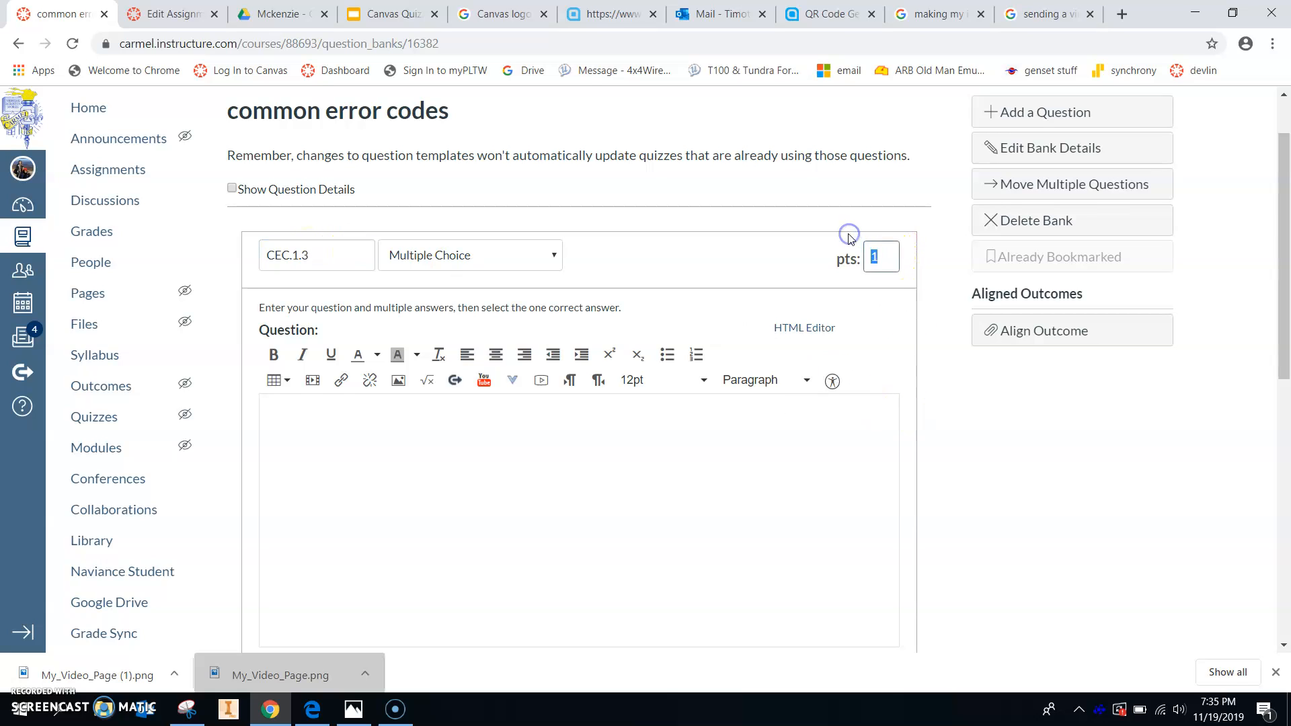
click(887, 449)
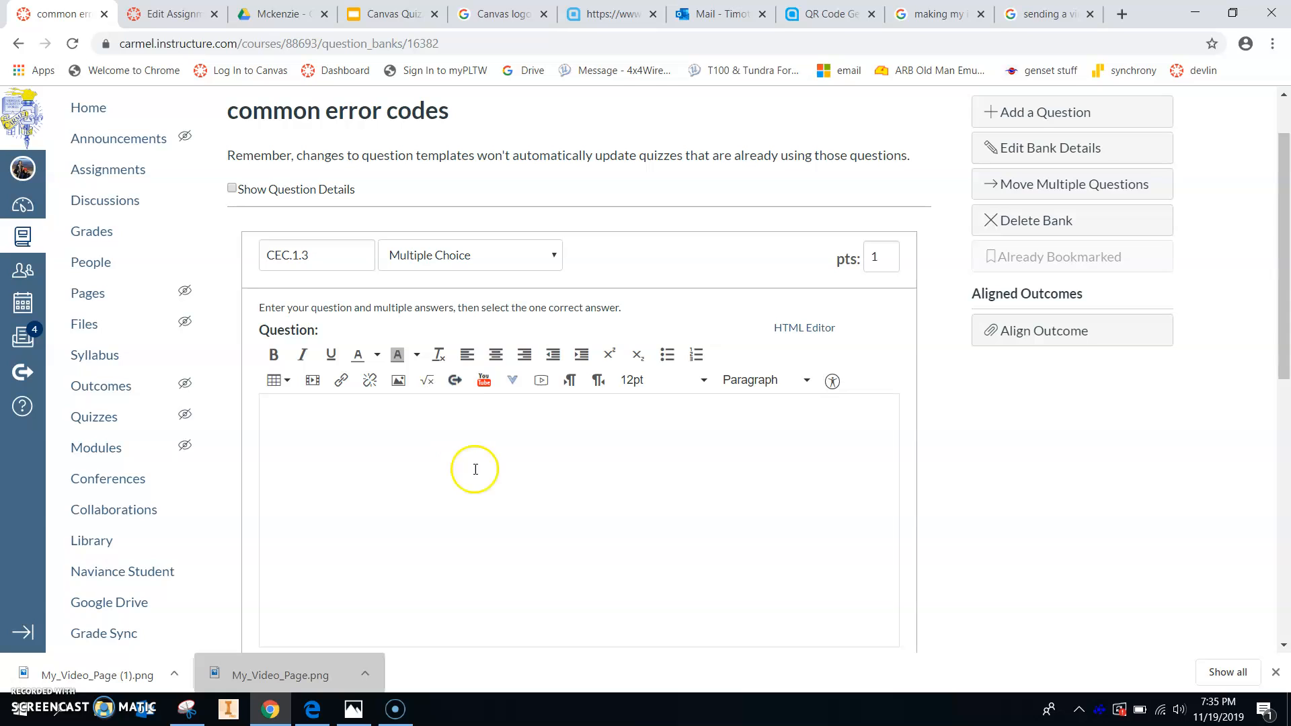
- Set the question type to True/False and mark False as the correct answer
click(460, 265)
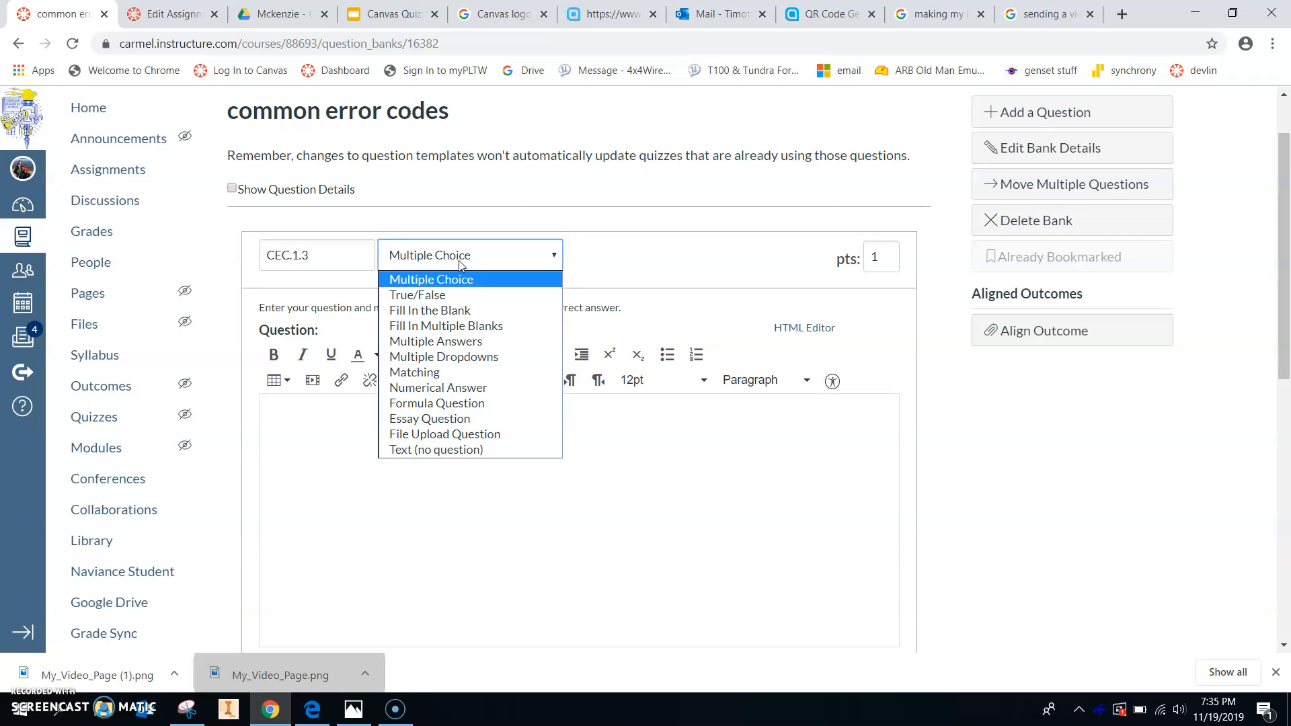
click(441, 297)
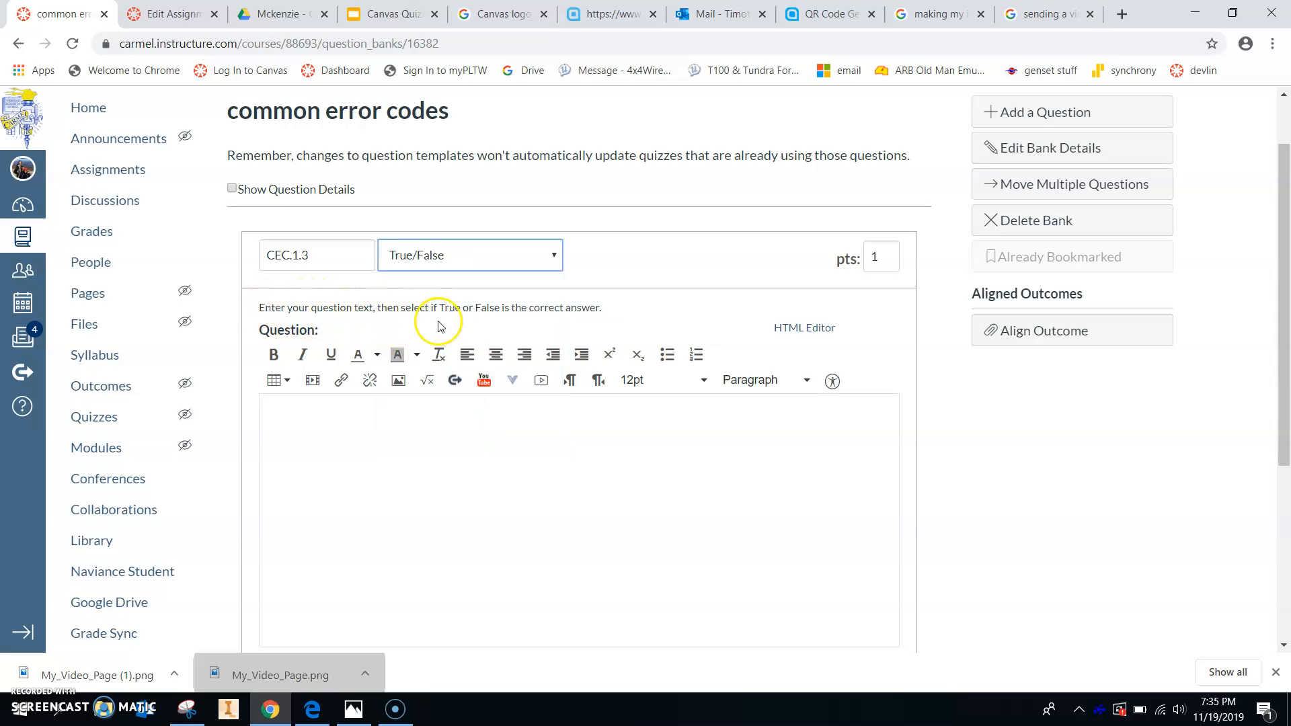
scroll(582, 381, down, 4)
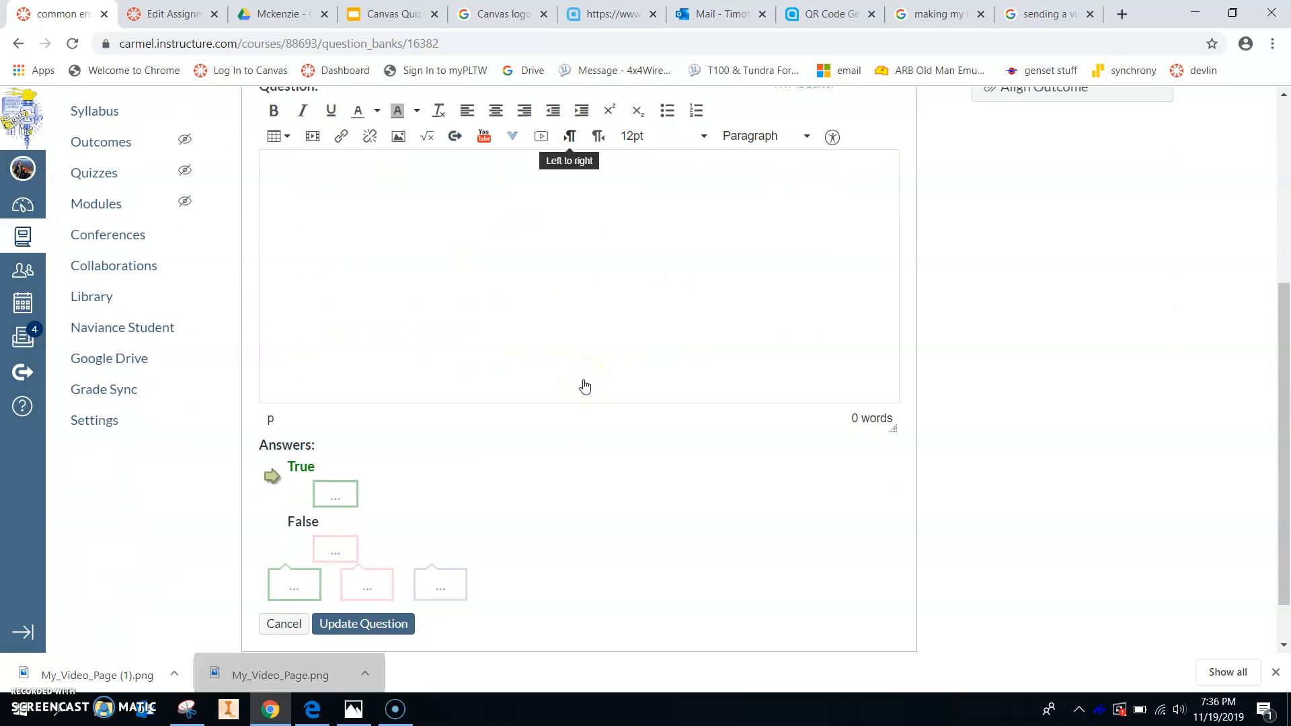
scroll(583, 377, up, 3)
scroll(583, 377, down, 1)
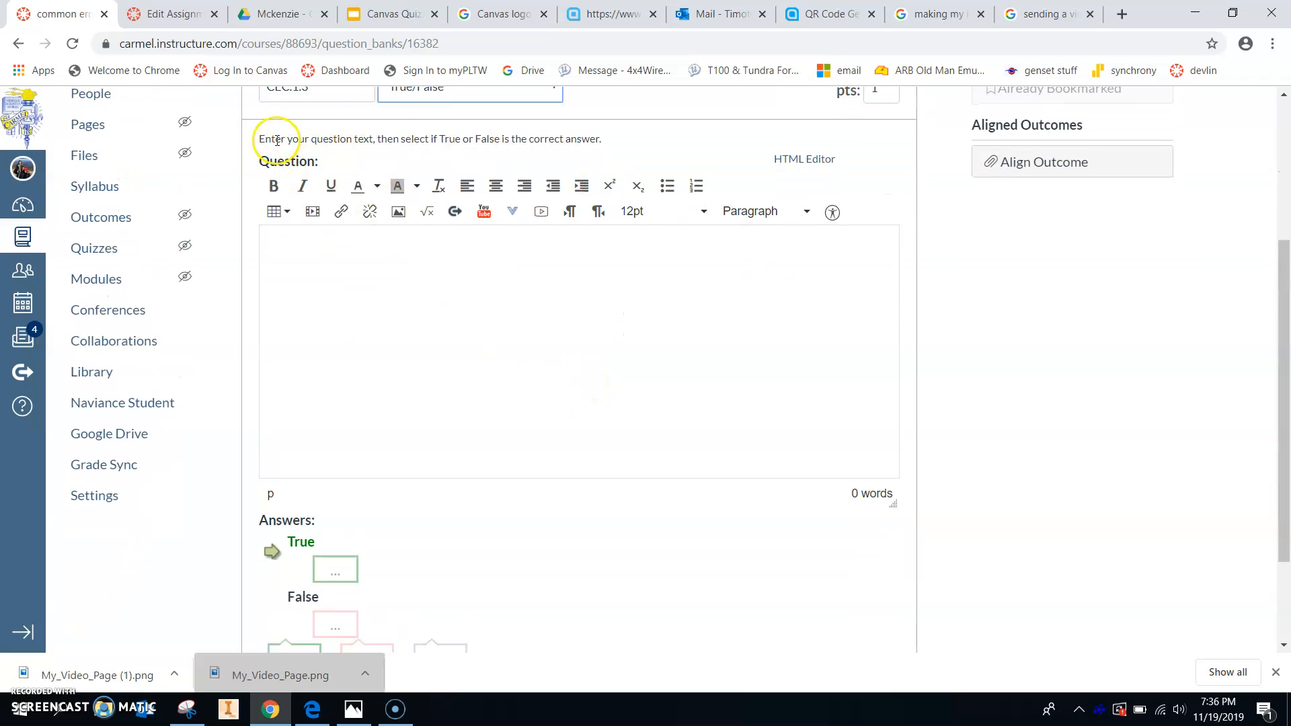
scroll(490, 426, down, 1)
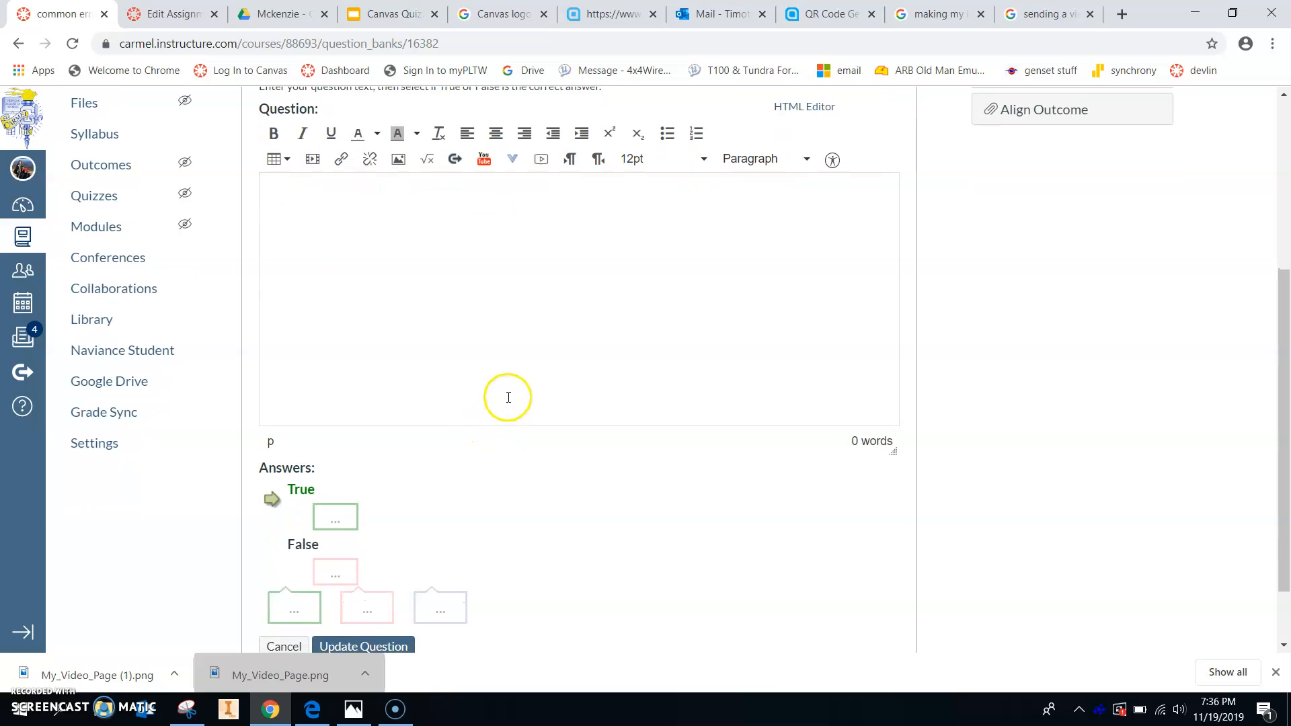
click(274, 553)
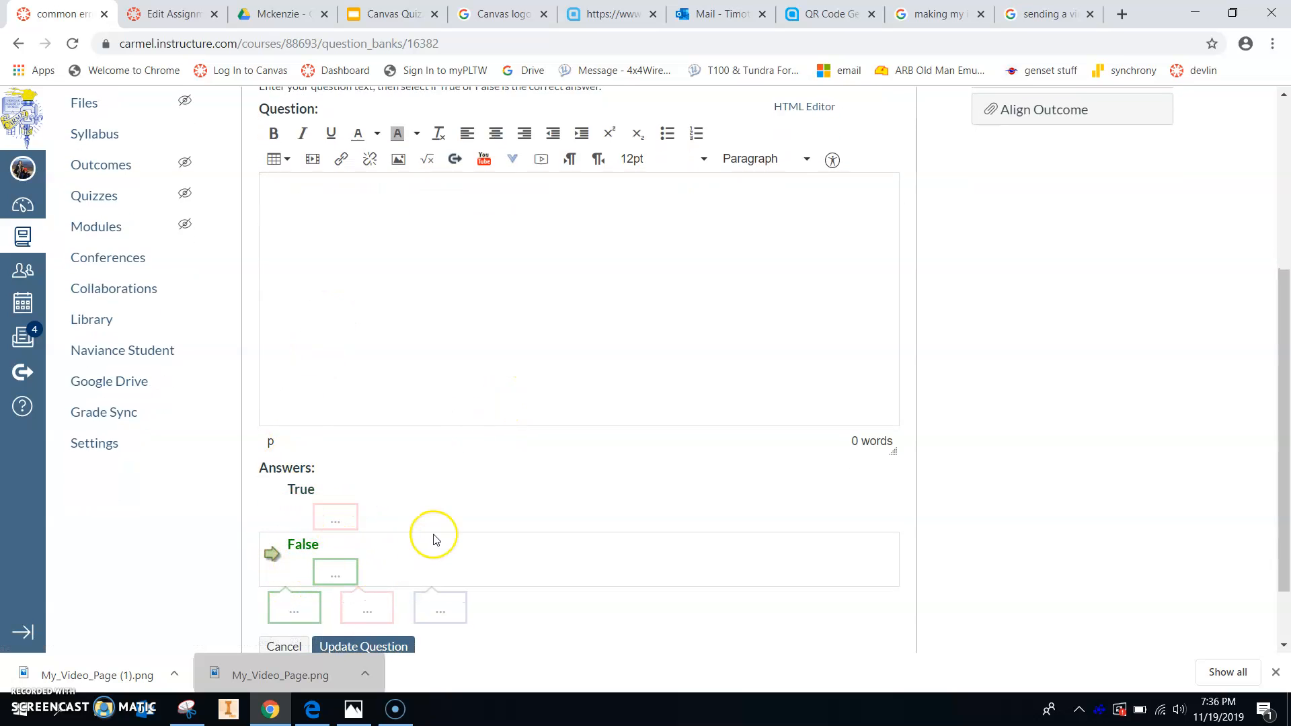
scroll(434, 539, up, 1)
scroll(434, 538, down, 3)
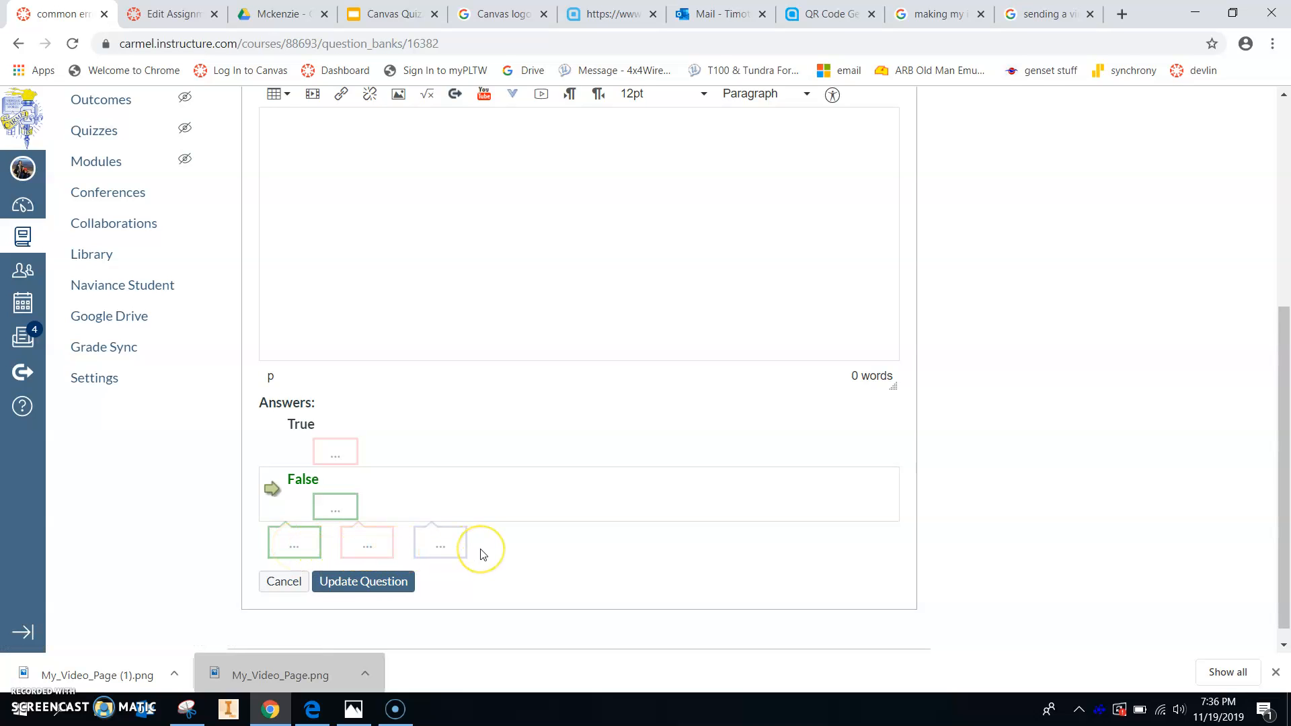
scroll(482, 555, down, 1)
scroll(483, 554, up, 3)
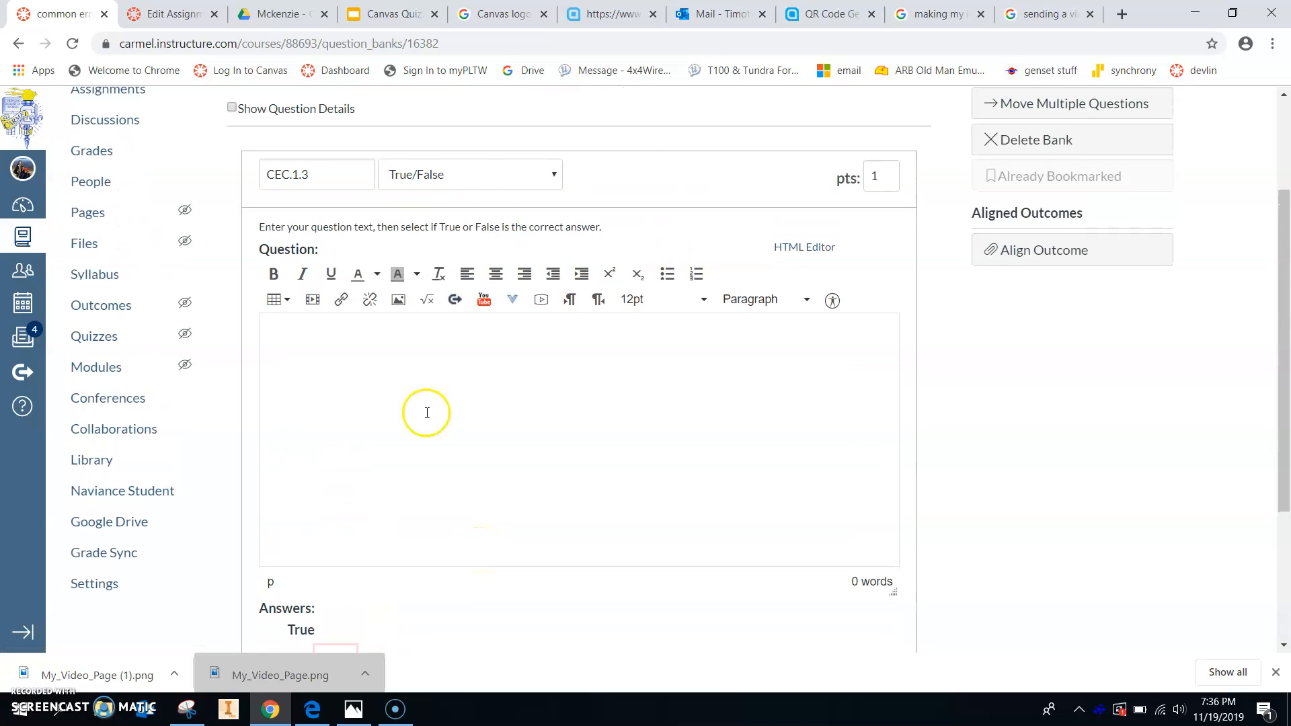
- Switch the question type to Fill In the Blank and review its possible answer fields
click(489, 167)
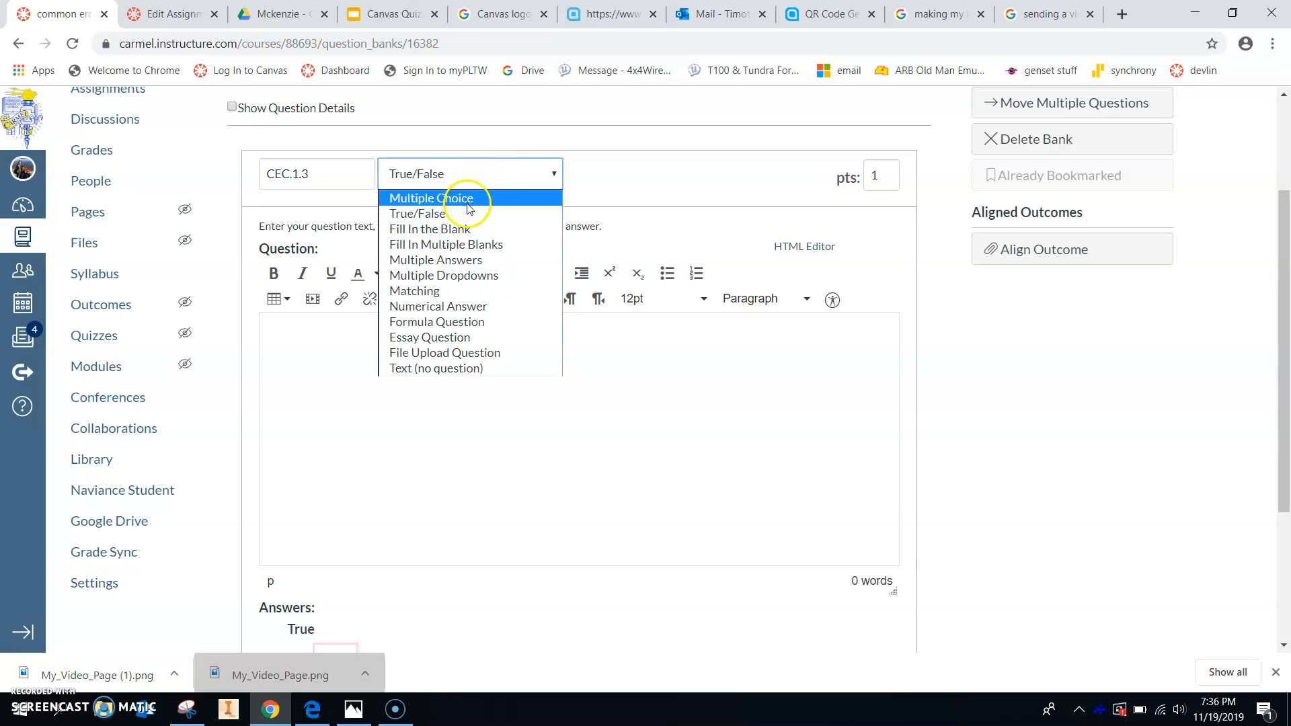
click(460, 229)
scroll(575, 431, down, 3)
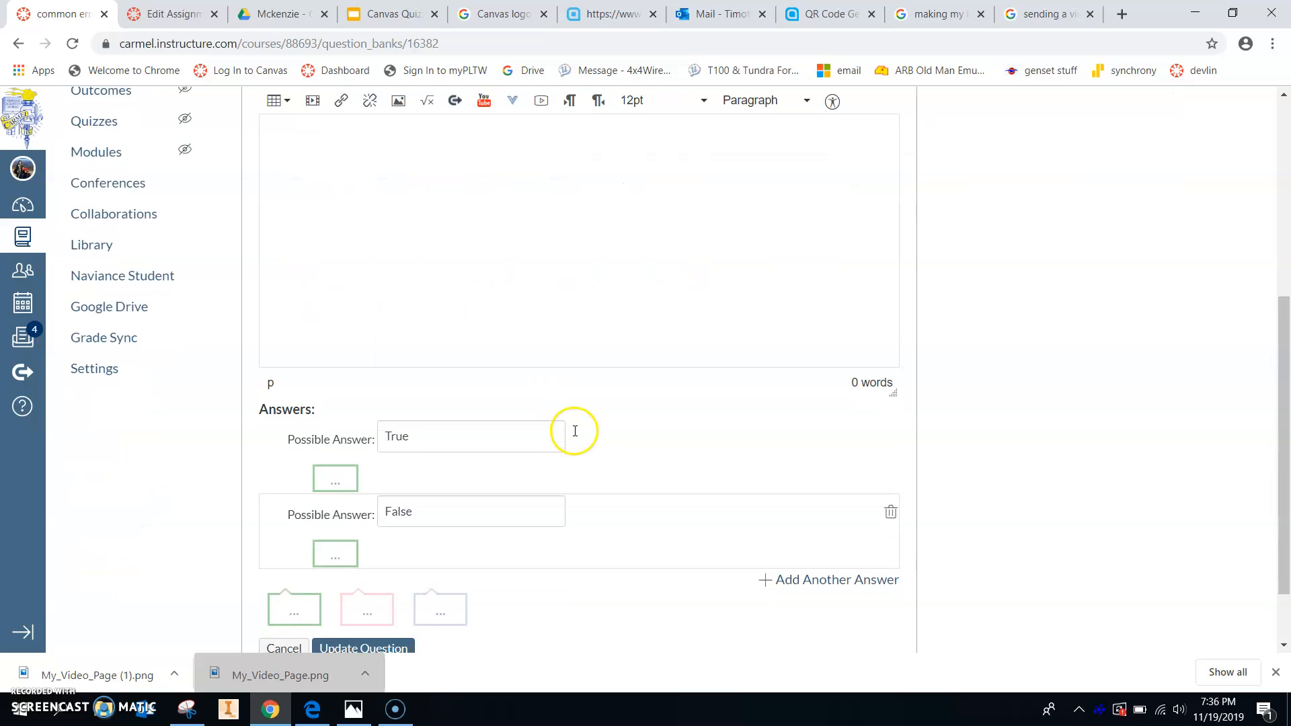
scroll(525, 418, up, 2)
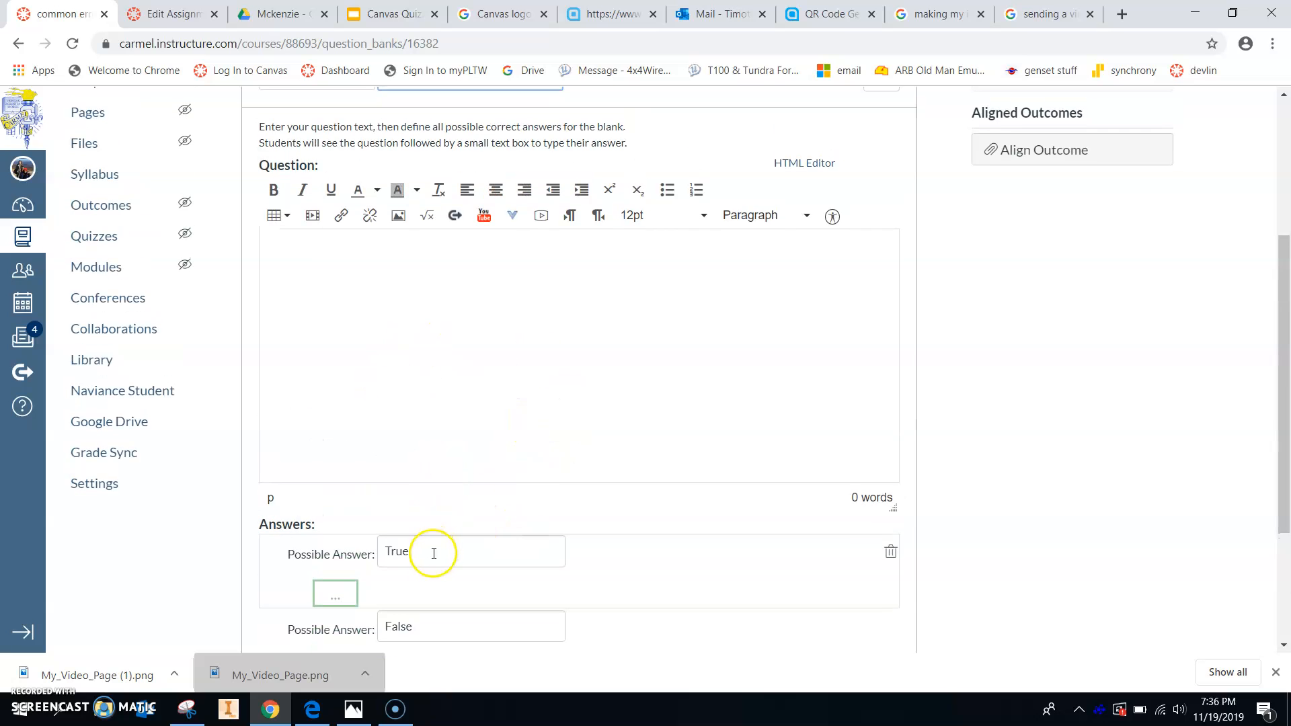
scroll(493, 401, down, 1)
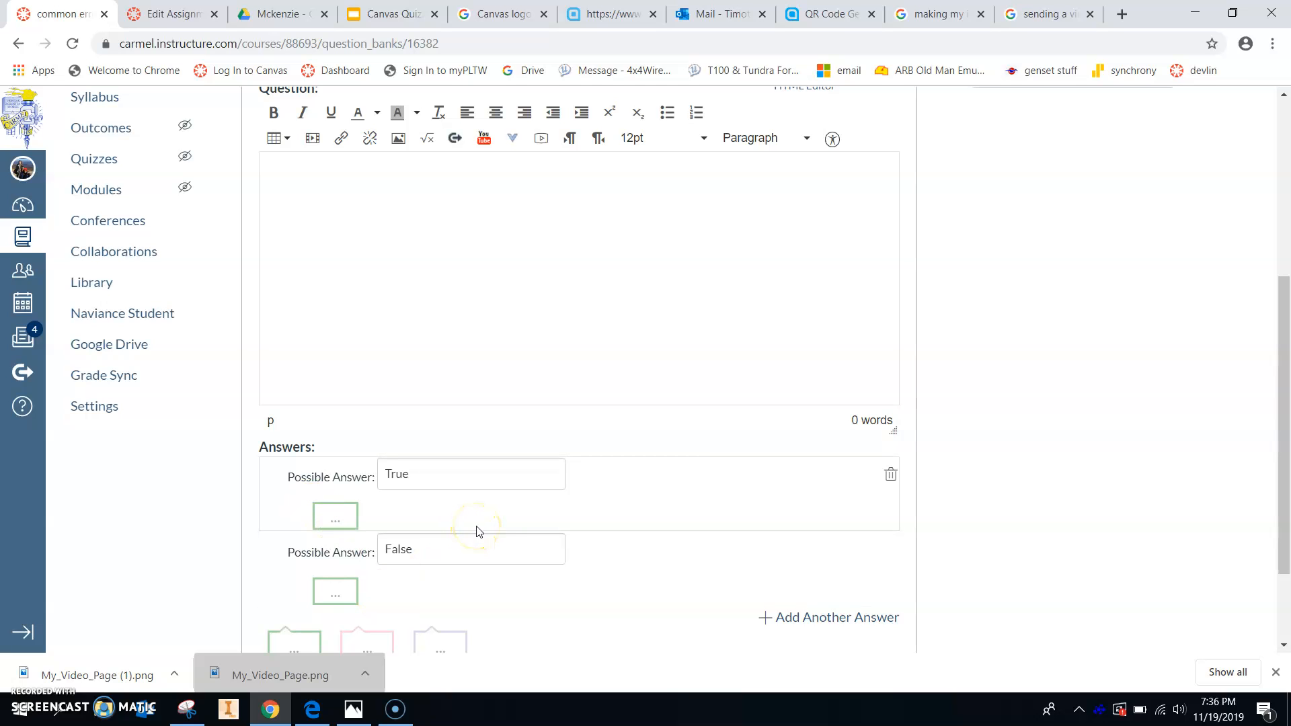
scroll(476, 463, down, 1)
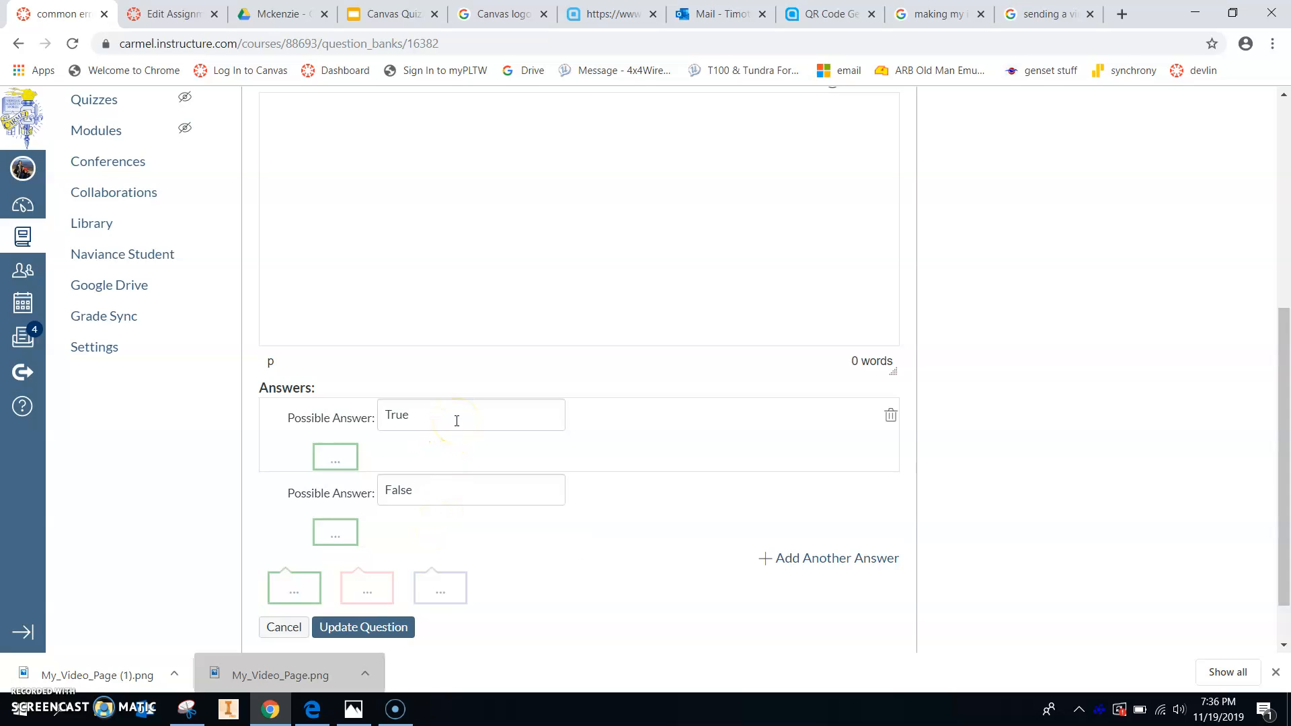
scroll(456, 421, up, 3)
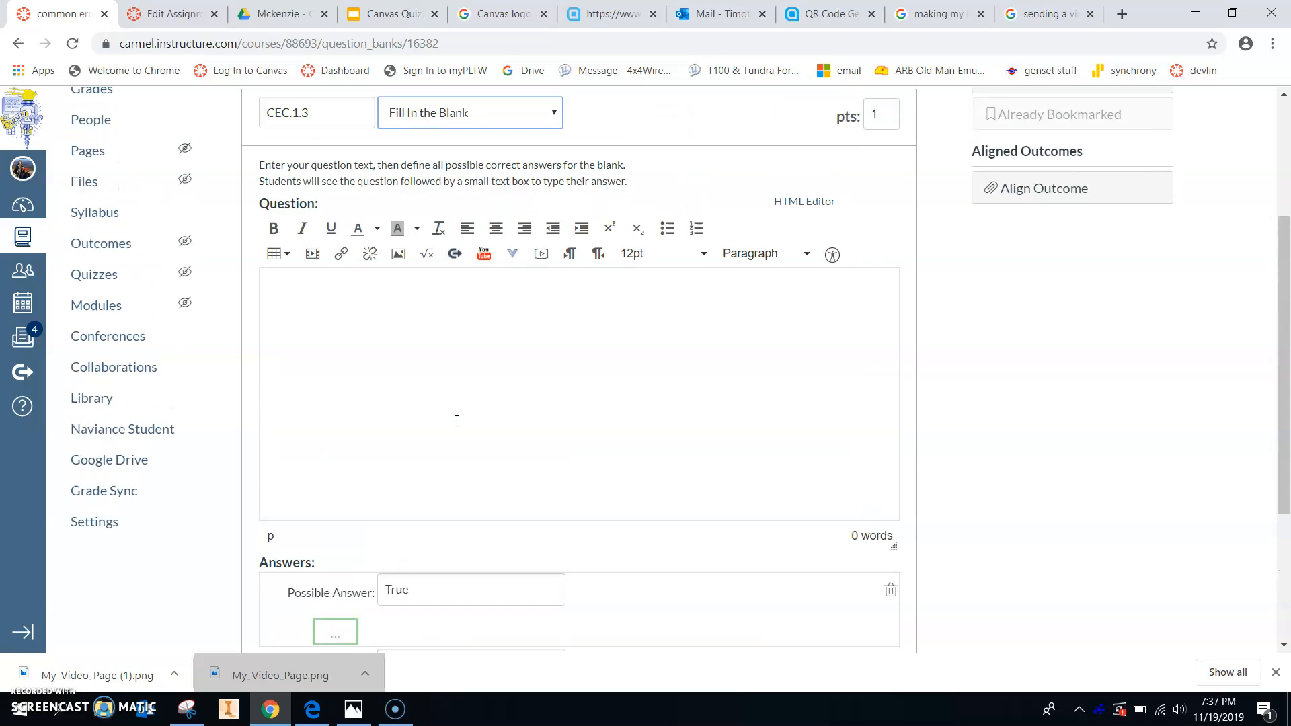
- Set the question type to Fill In Multiple Blanks and enter [blank1] and [blank2] on separate lines of the question text
click(507, 144)
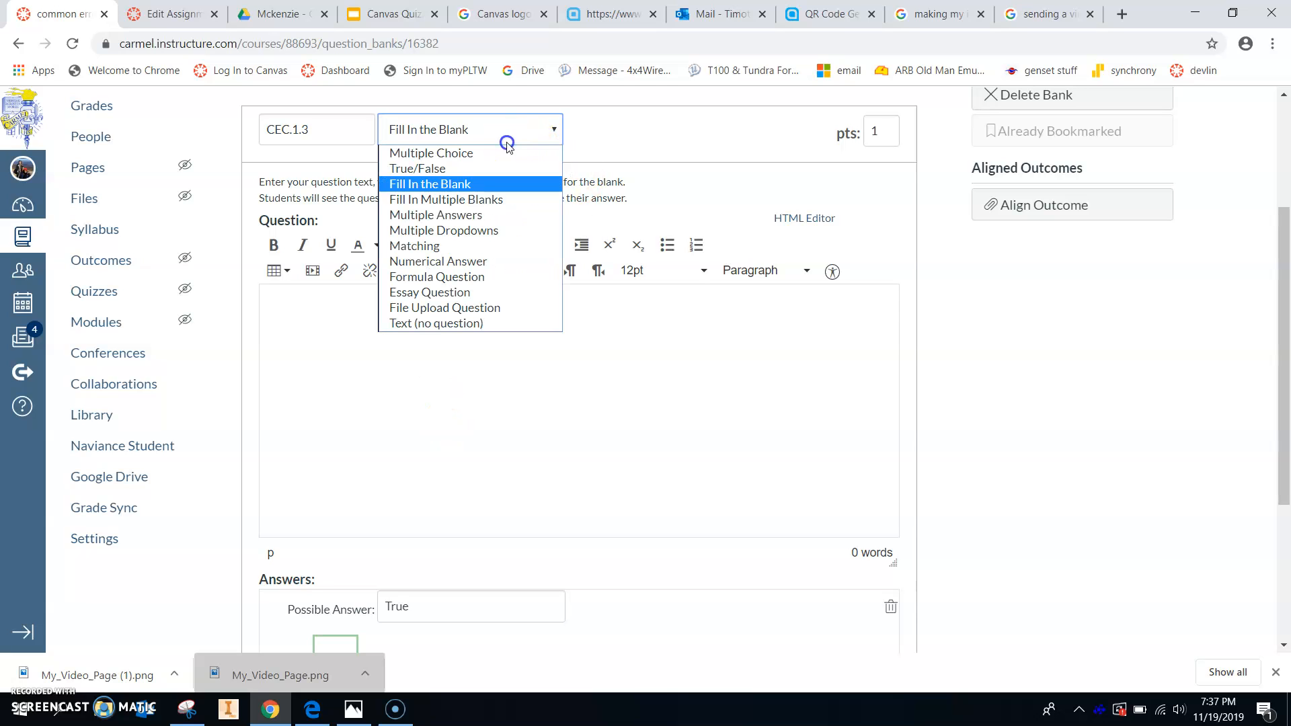
click(491, 199)
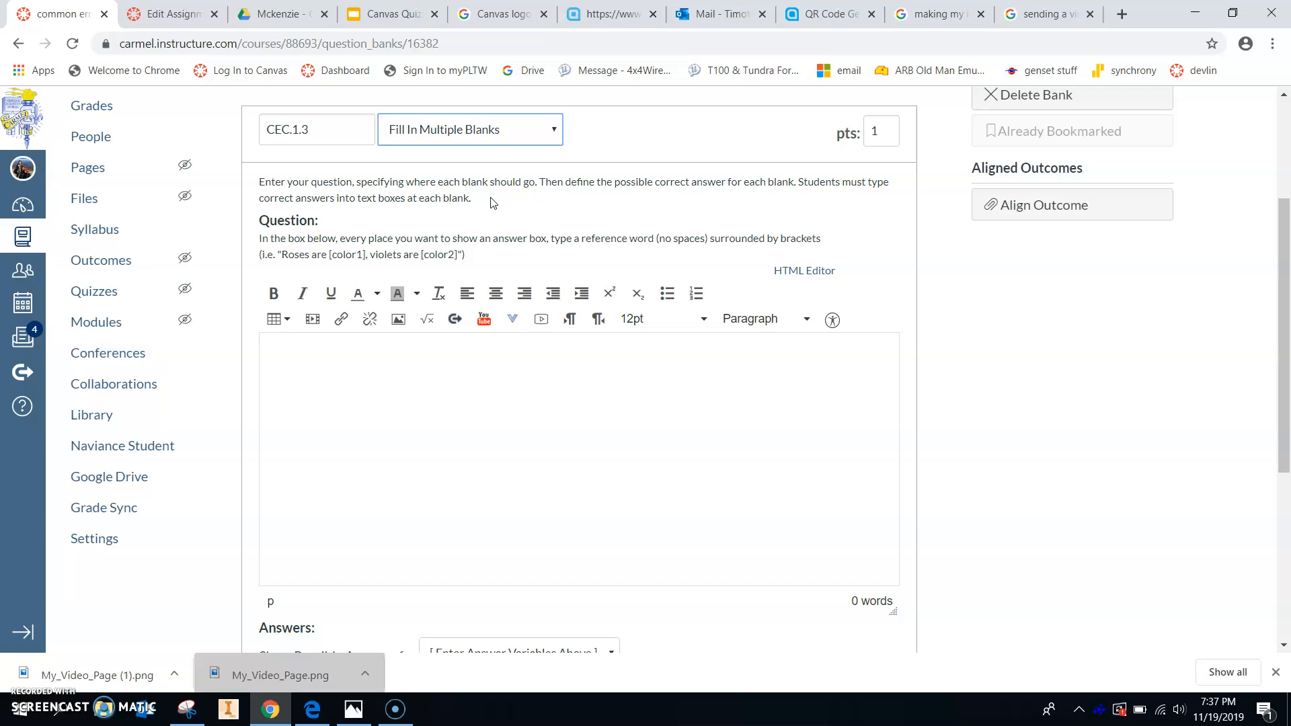
click(405, 401)
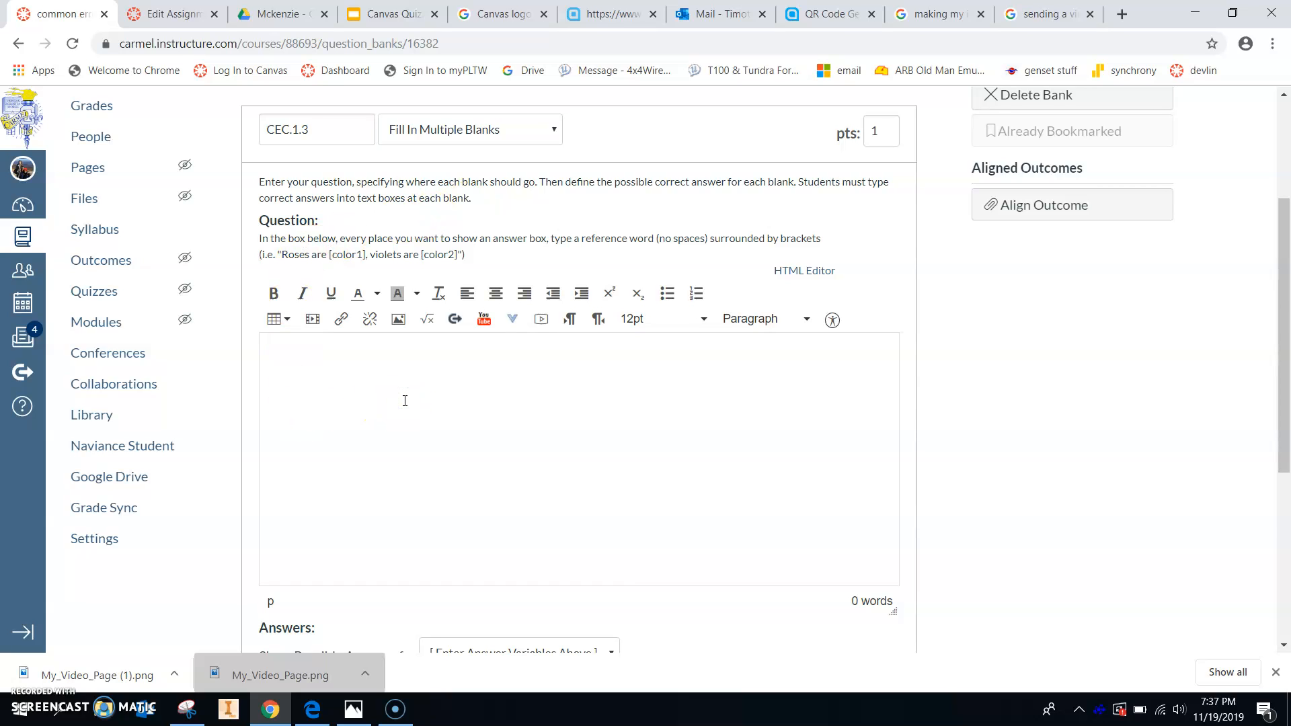
text([blank1)
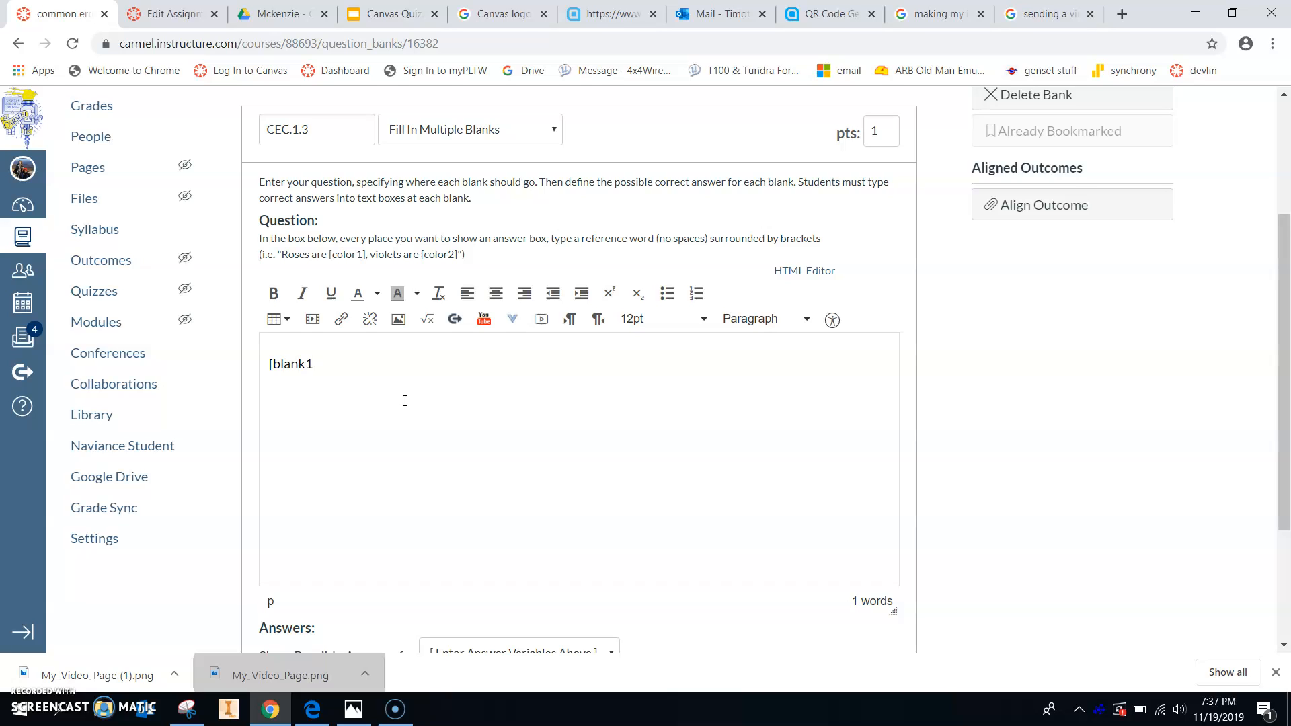
key(Return)
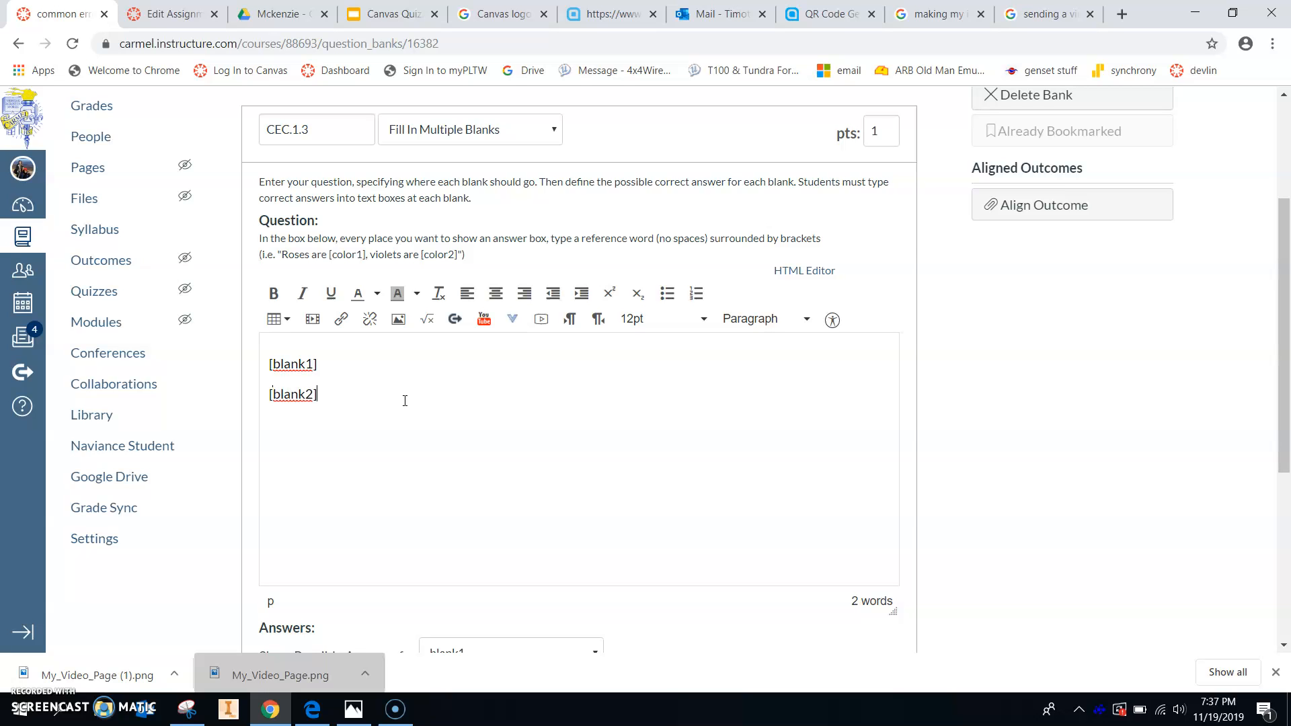
- Review the blanks available for possible answers and clear [blank1] and [blank2] from the question text
scroll(405, 400, down, 2)
click(461, 496)
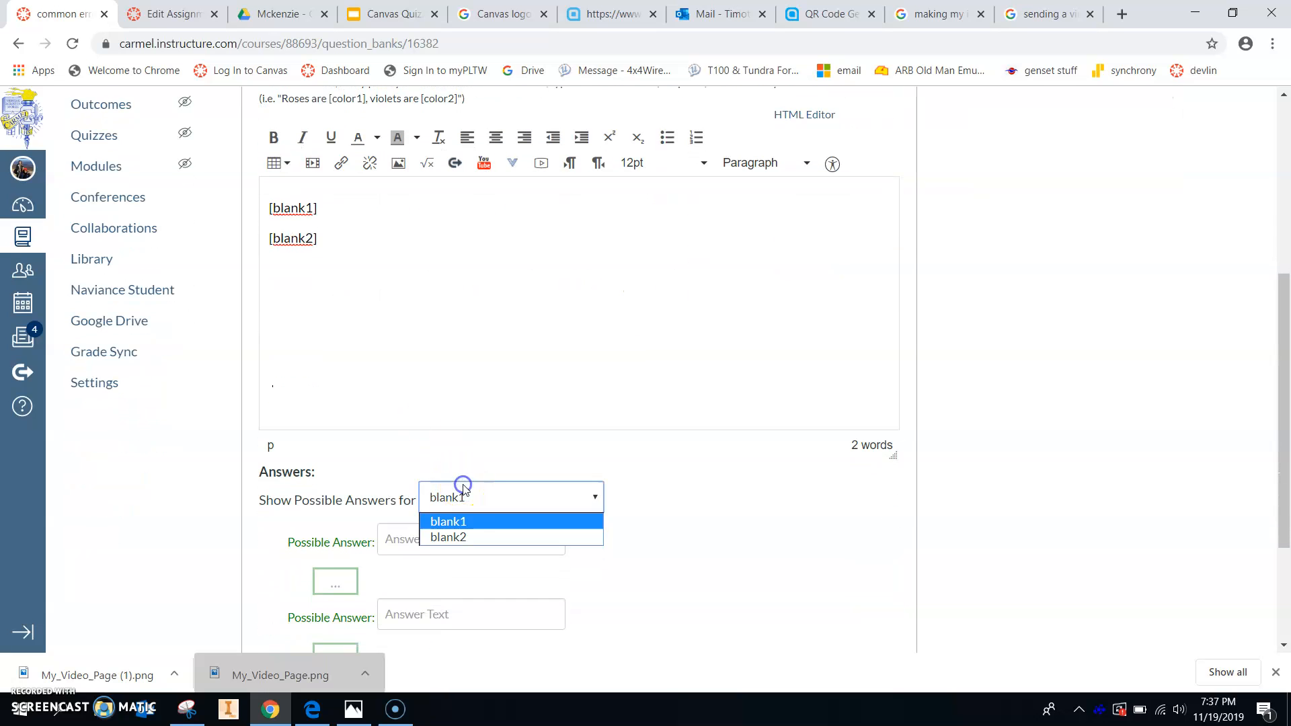
click(436, 410)
scroll(436, 408, up, 2)
drag(345, 383, 214, 317)
key(BackSpace)
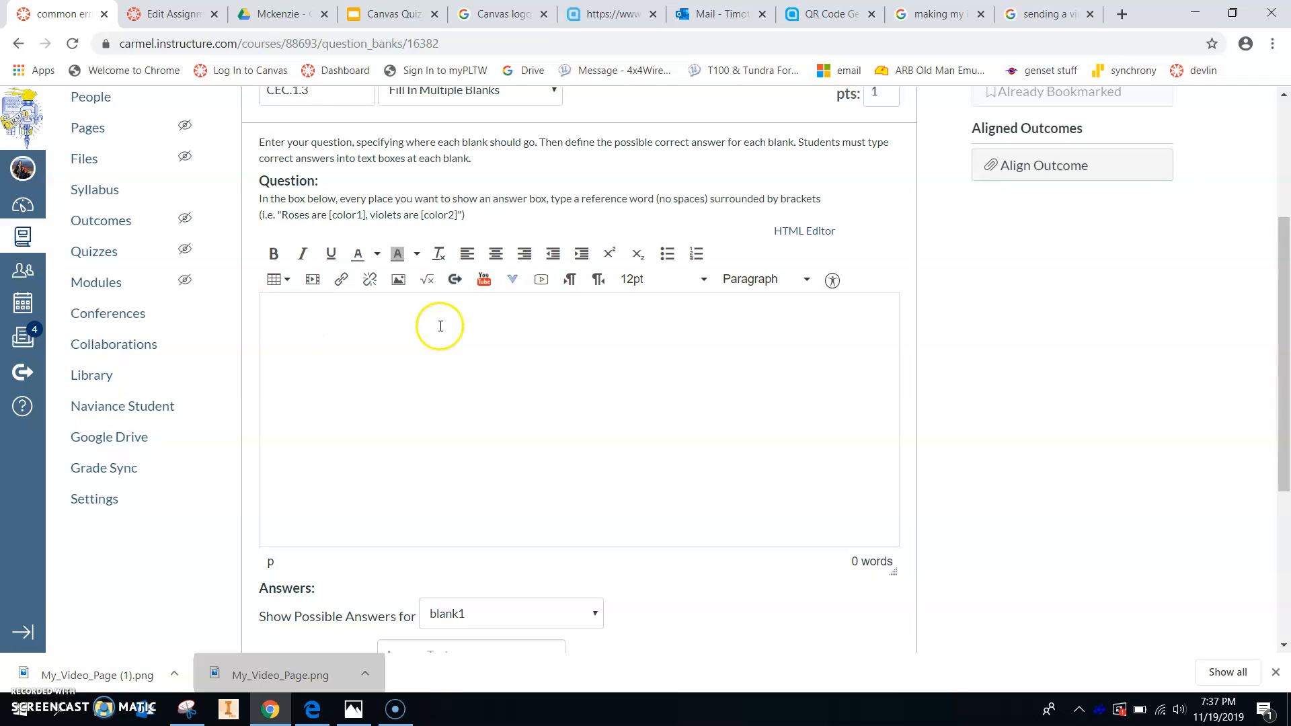
- Switch the question type to Multiple Dropdowns and review its correct and possible answer fields
scroll(438, 323, up, 2)
click(460, 179)
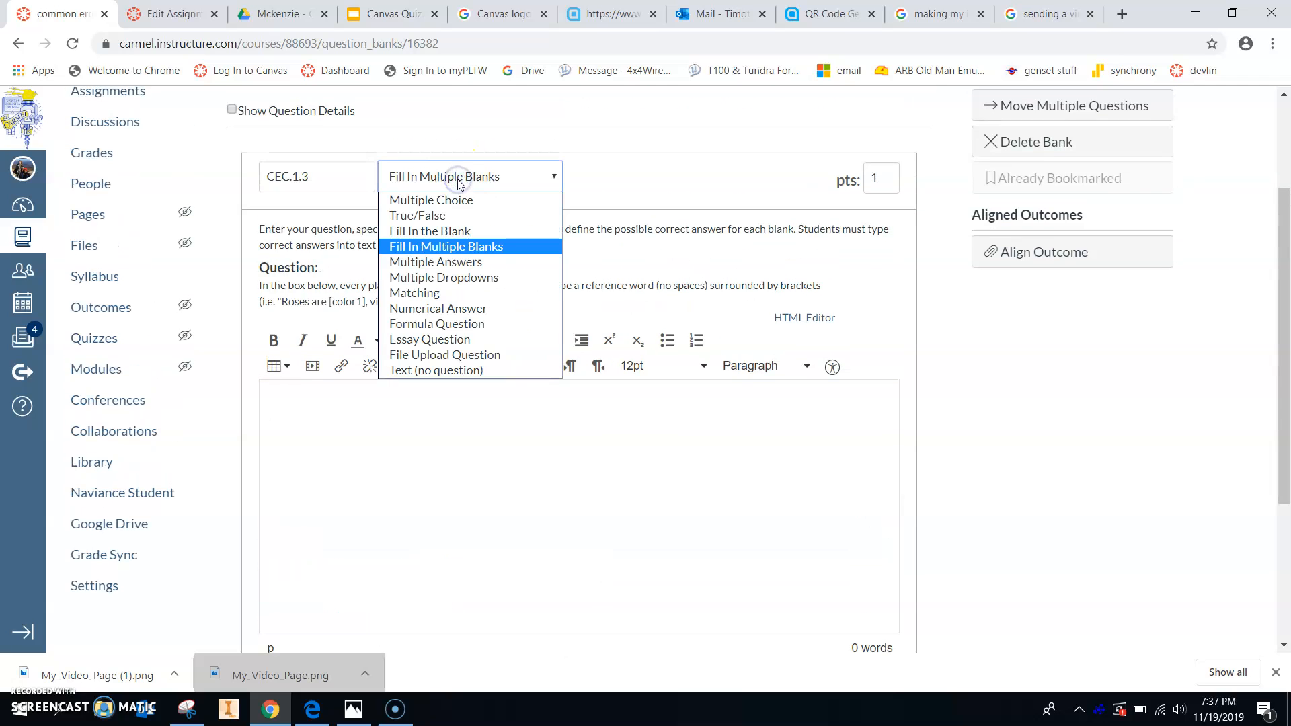
click(455, 277)
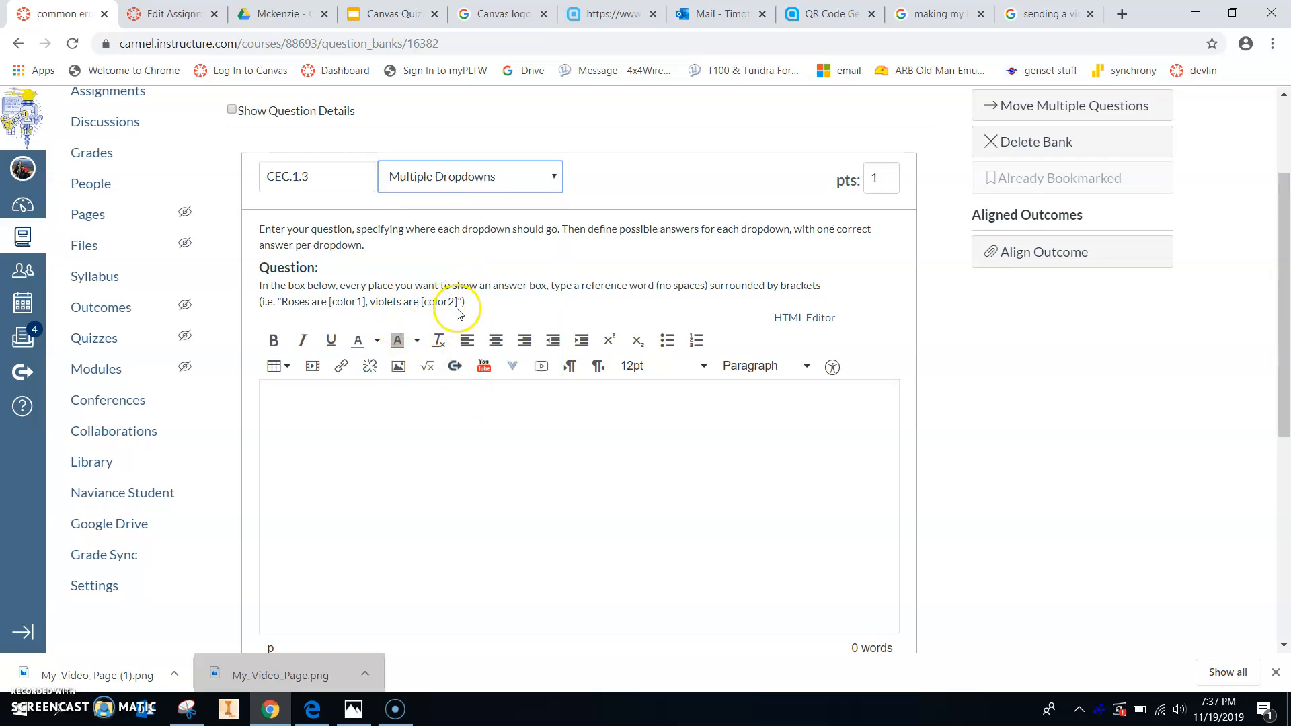
scroll(377, 484, down, 4)
scroll(379, 488, down, 1)
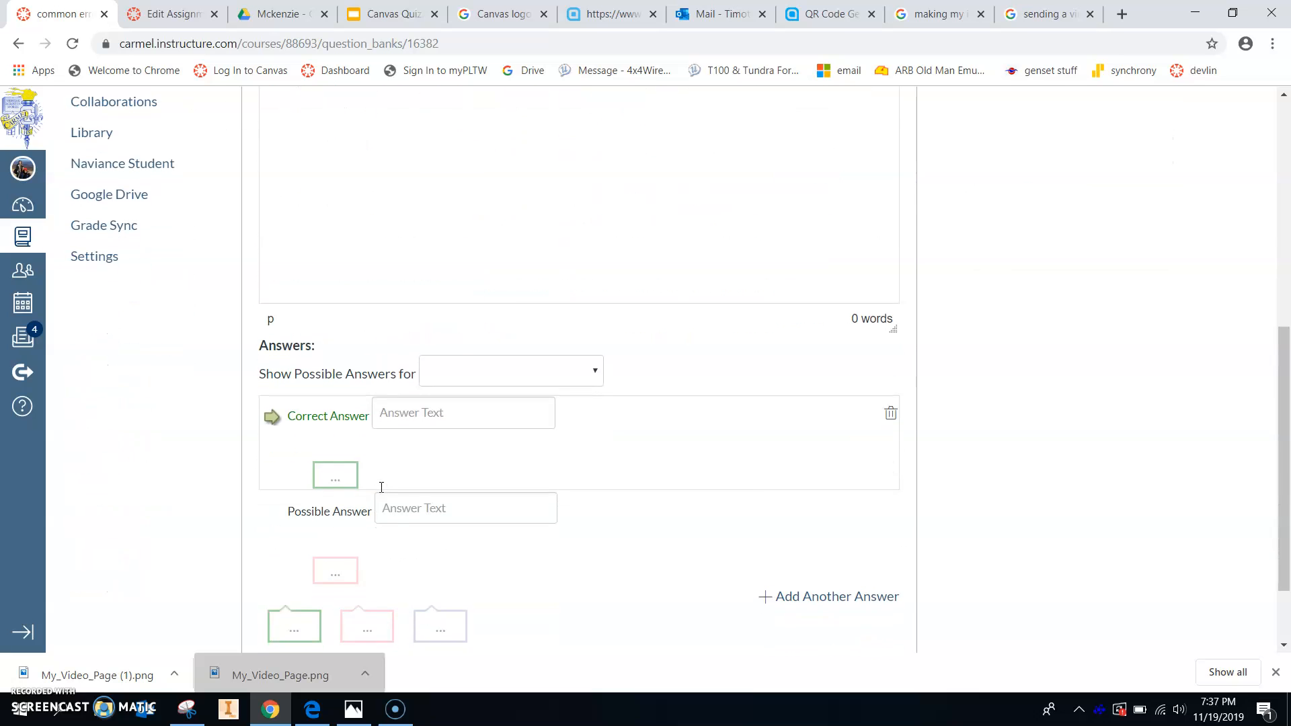
click(506, 381)
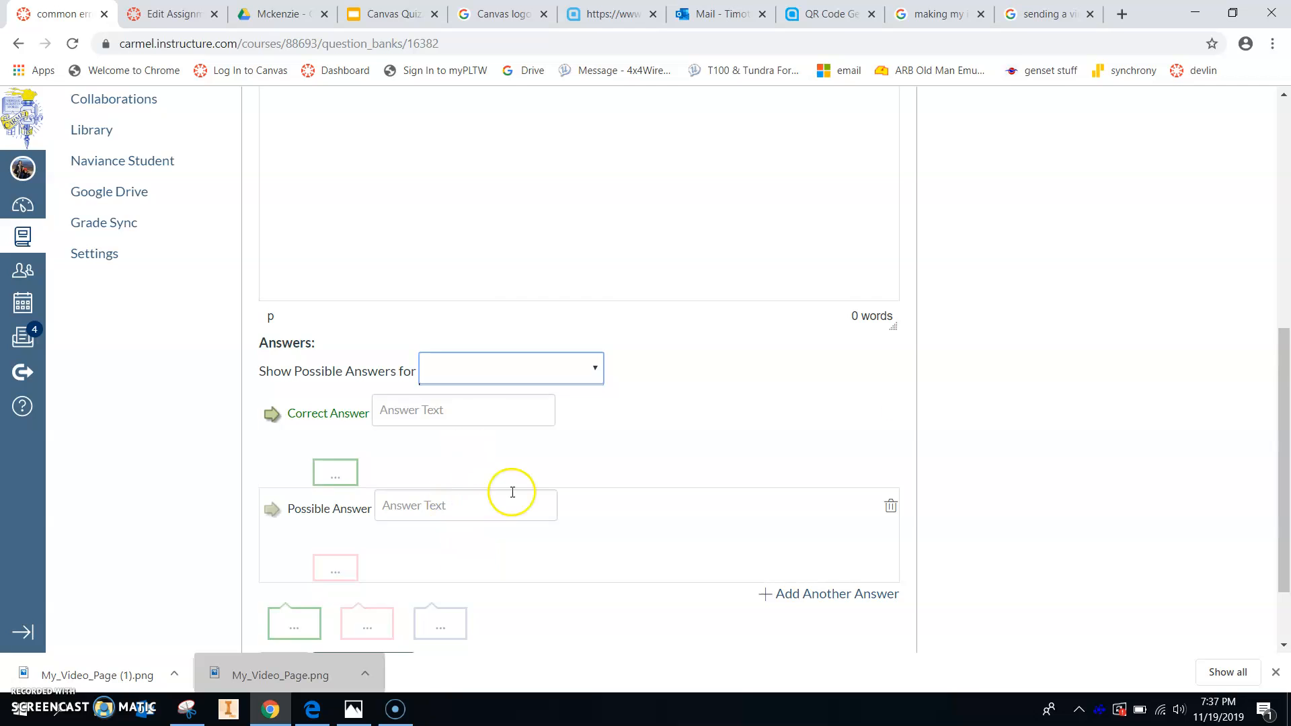
scroll(511, 490, down, 1)
- Switch the question type to Matching and review its answer pairs and the additional distractors field
scroll(511, 490, up, 5)
click(418, 159)
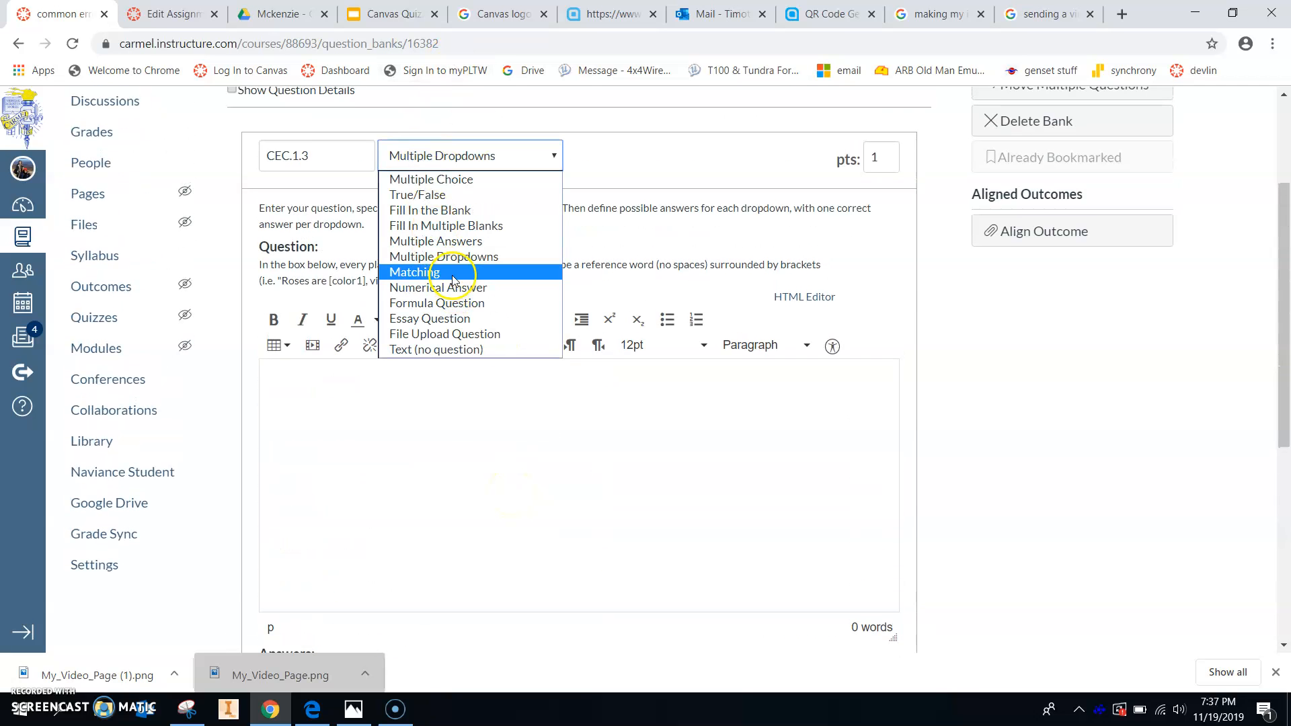
click(455, 280)
scroll(513, 403, down, 3)
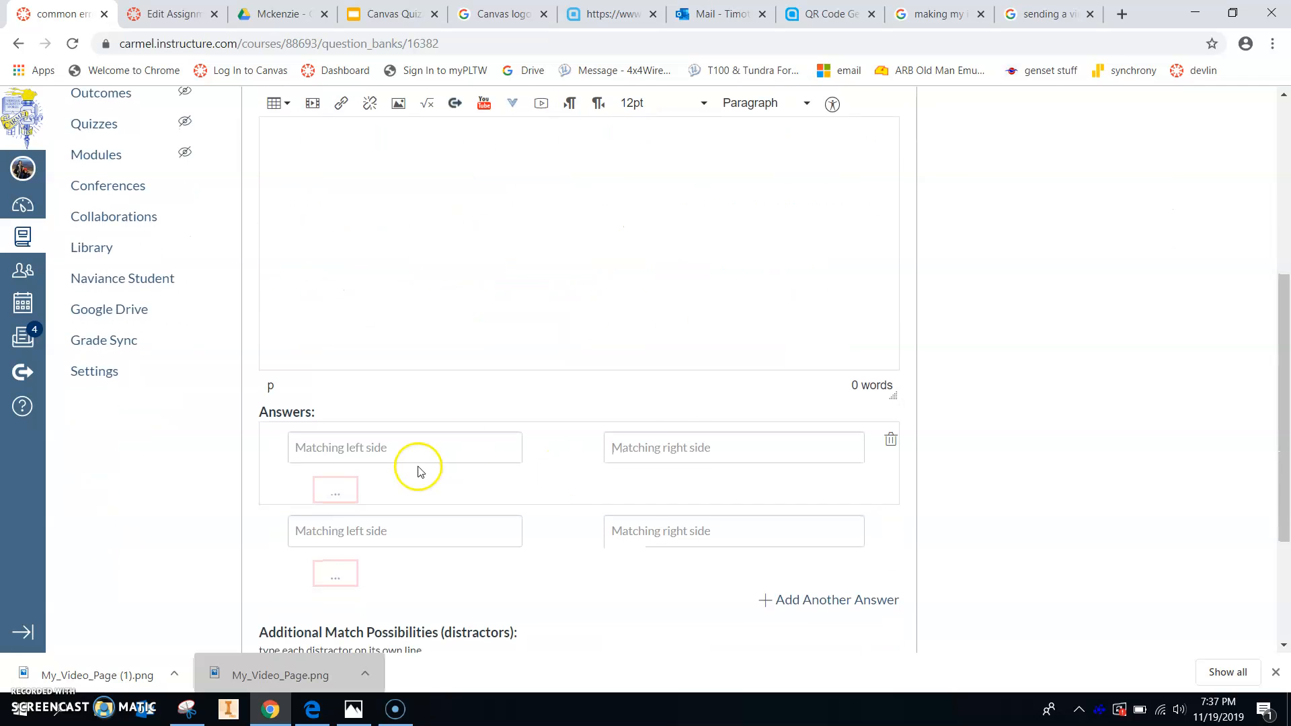
scroll(673, 478, down, 2)
click(426, 565)
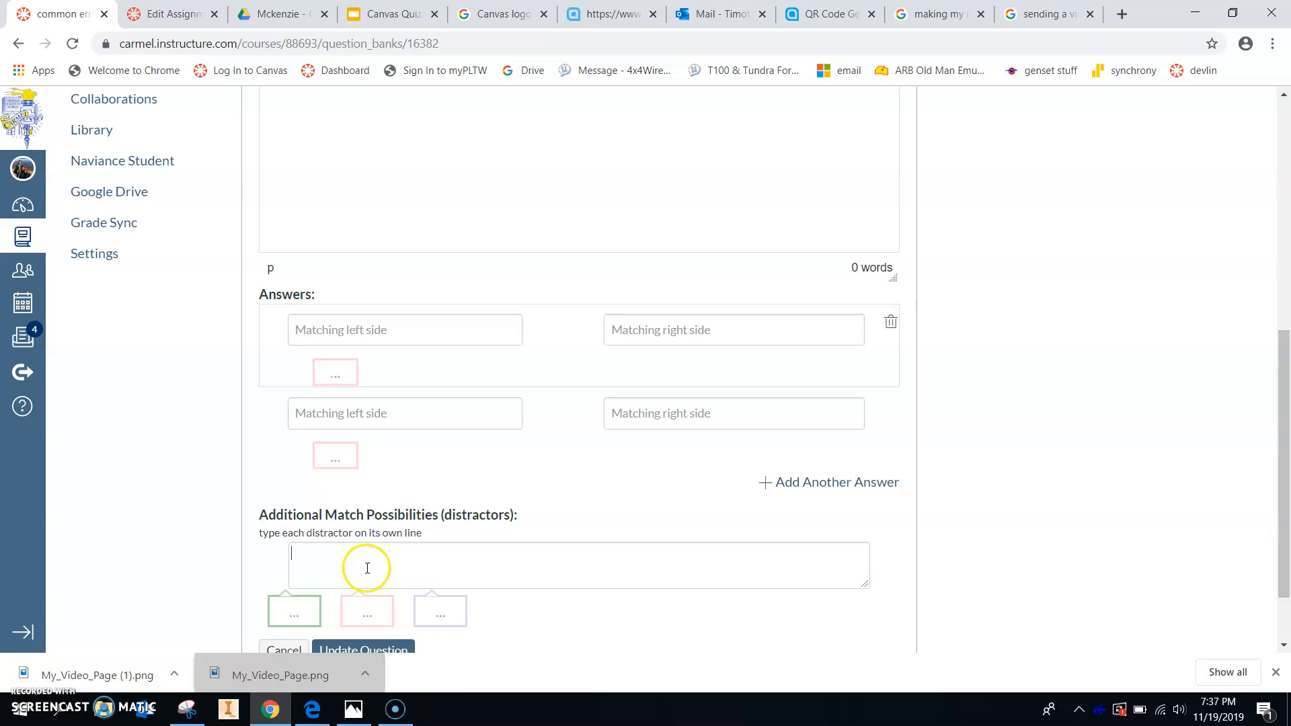
- Switch the question type to Numerical Answer and review the answer options for exact value, range and precision
scroll(697, 493, up, 4)
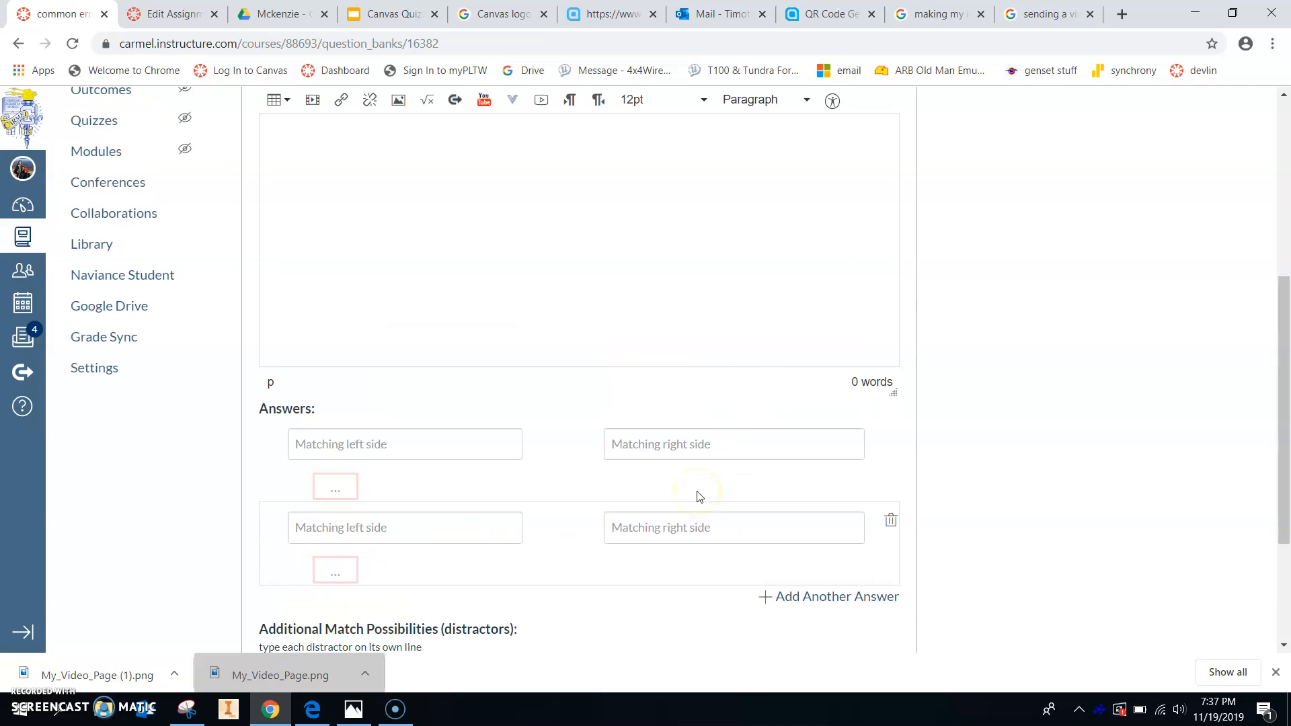
scroll(698, 492, up, 2)
click(499, 221)
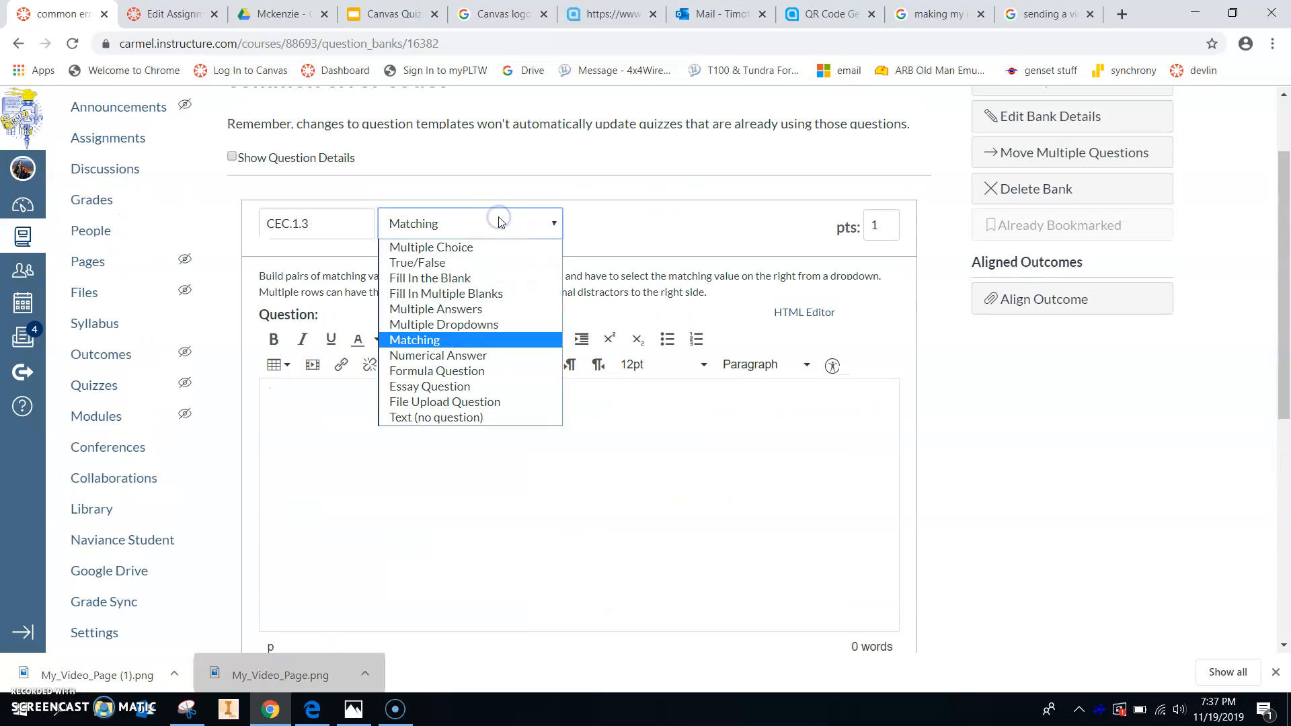
click(461, 355)
scroll(715, 478, down, 1)
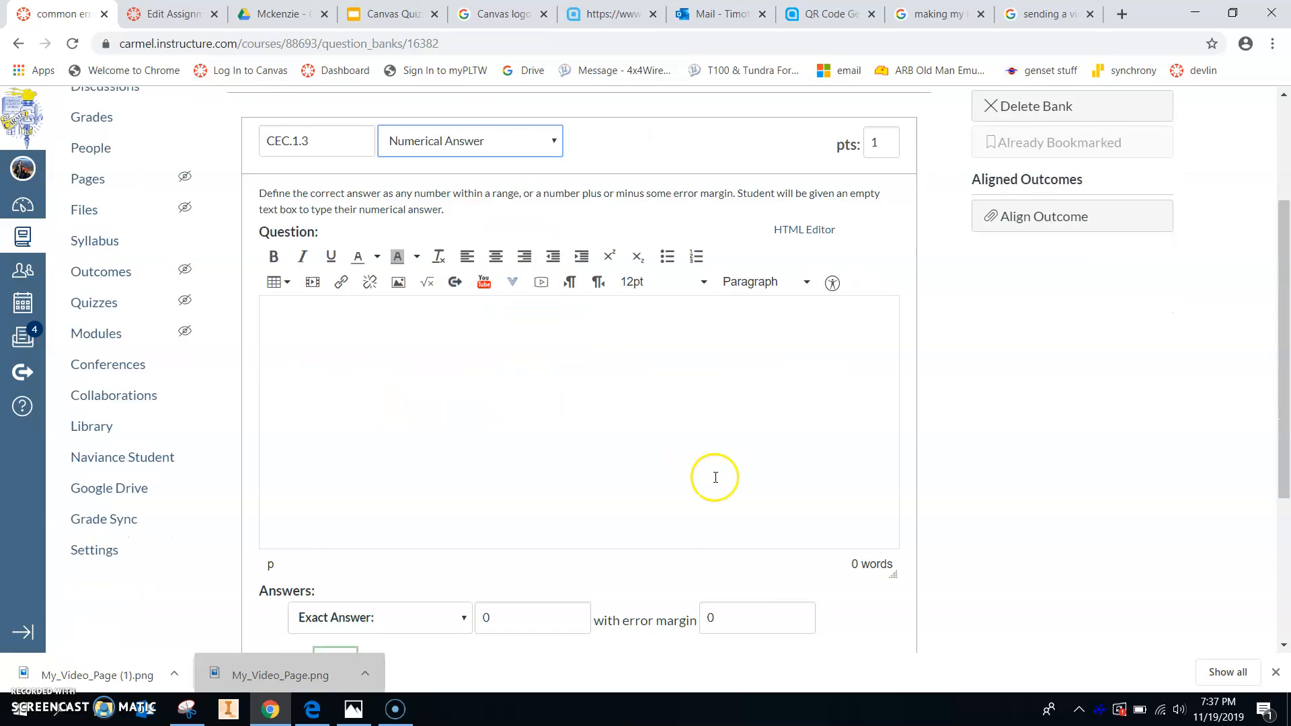
scroll(715, 478, down, 4)
click(449, 361)
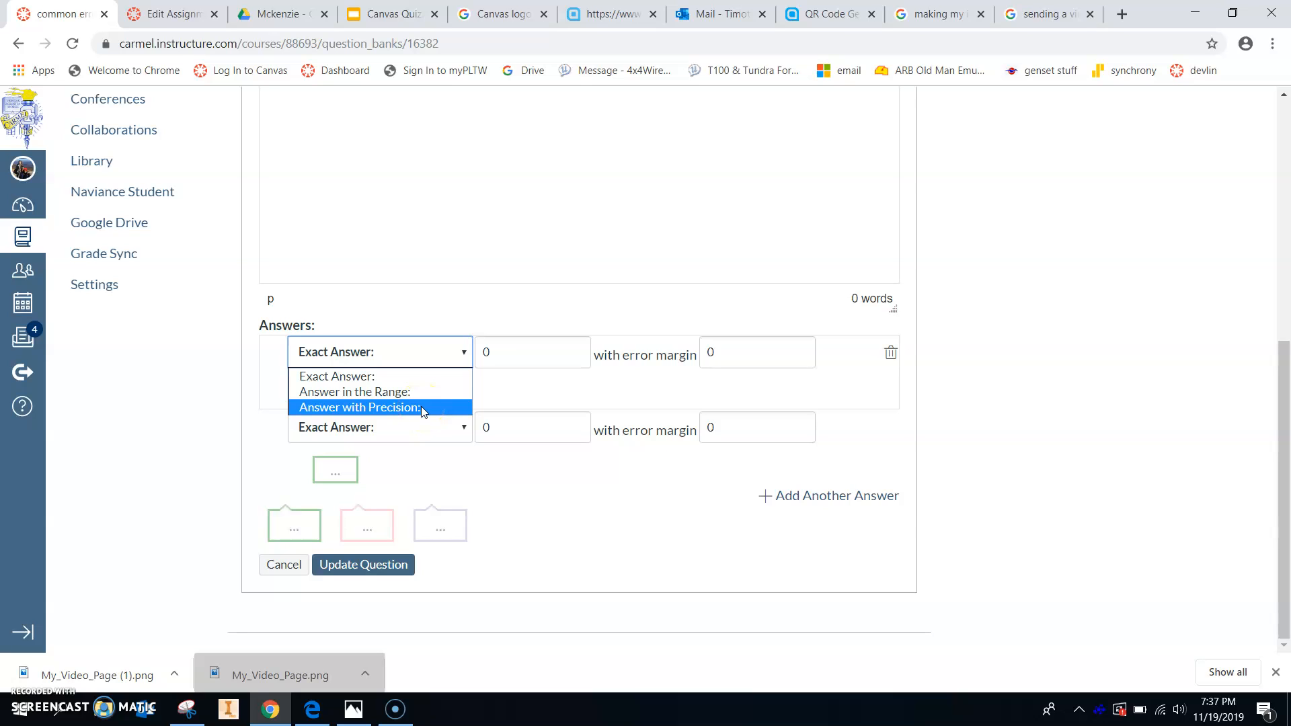
click(450, 269)
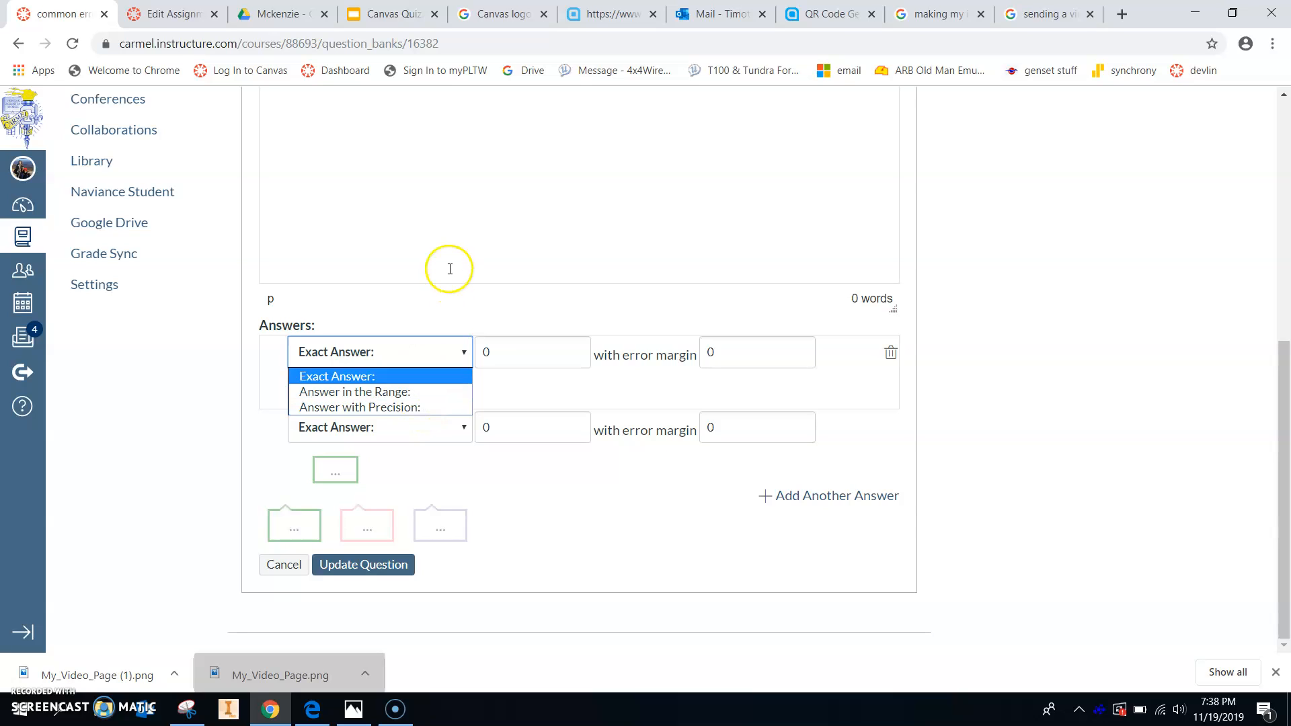
- Switch the question type to Formula Question and review its variable instructions and answer area
scroll(450, 269, up, 5)
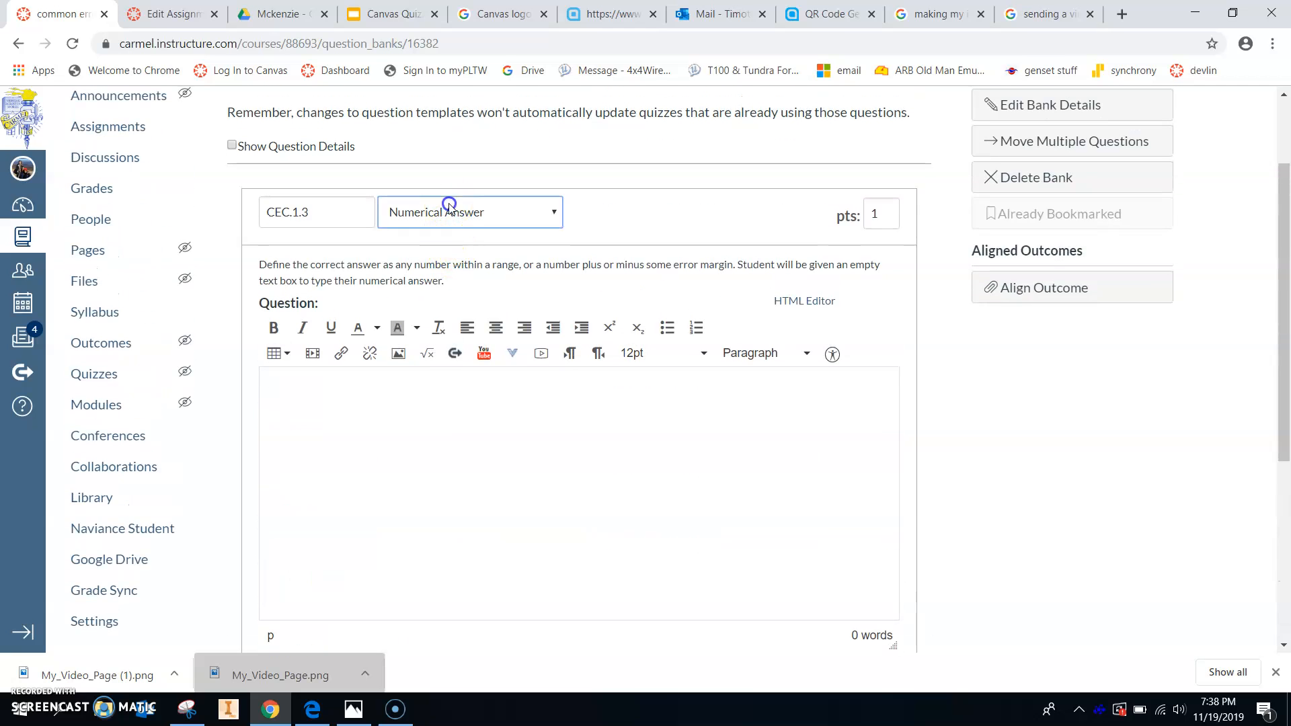
click(452, 210)
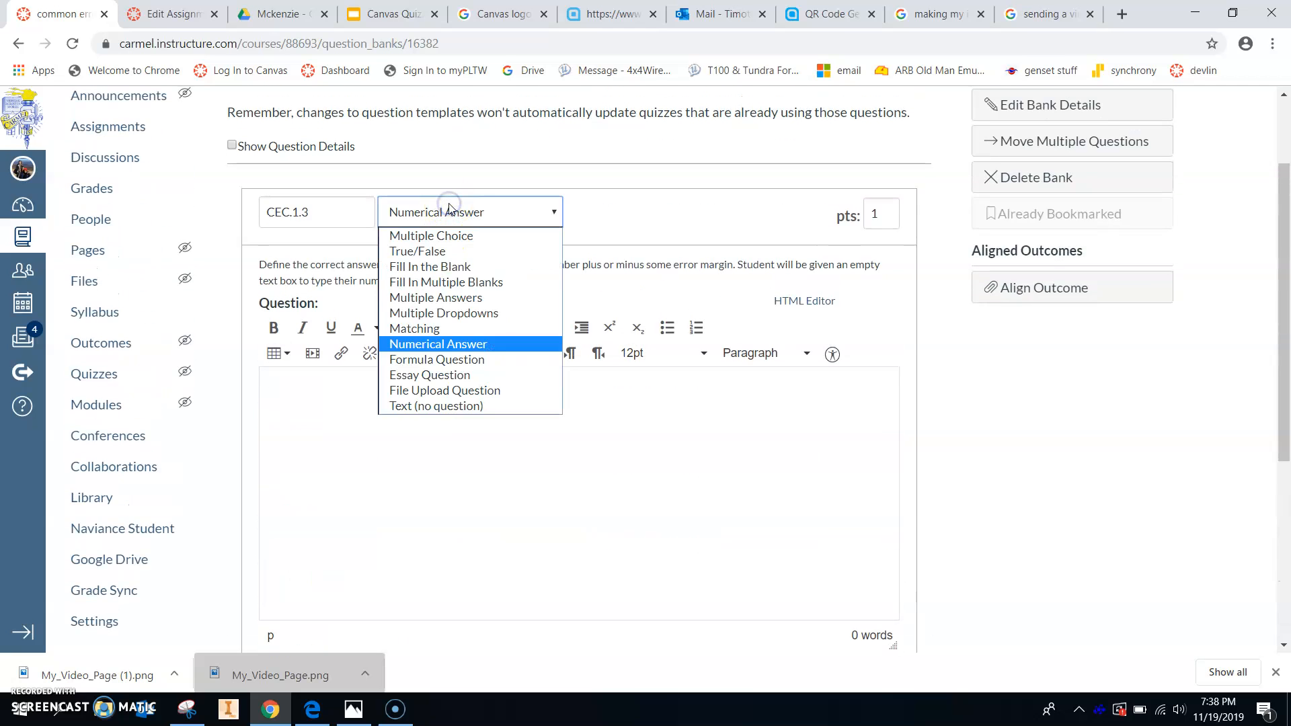
click(467, 360)
scroll(637, 462, down, 4)
scroll(640, 465, up, 2)
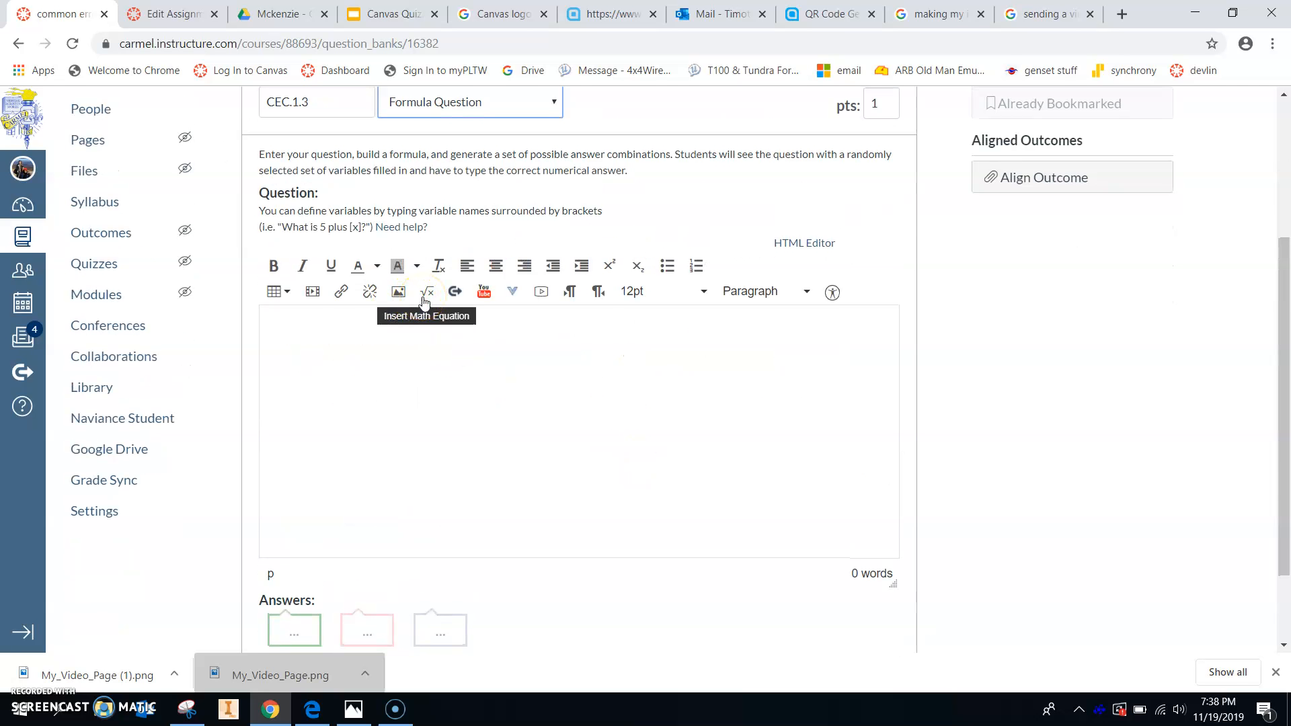
- Switch the question type to Essay Question, then to File Upload Question, and review both layouts
scroll(484, 340, up, 1)
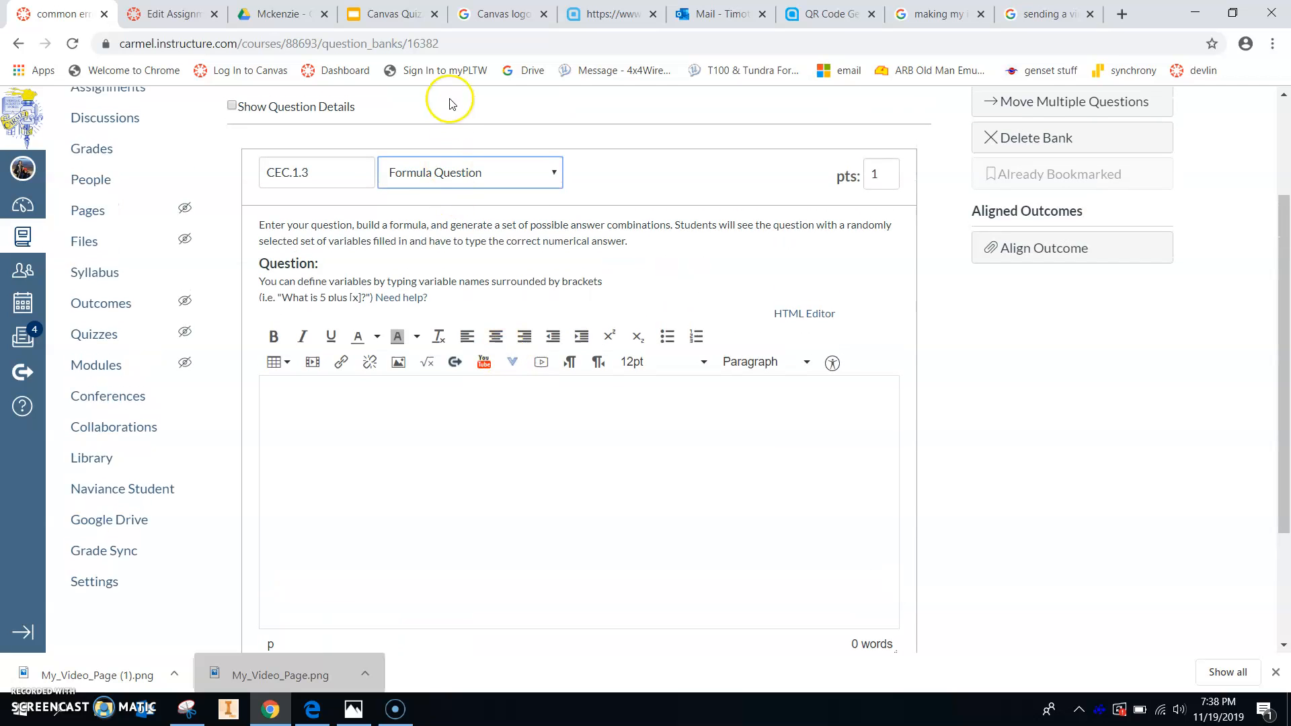
click(427, 180)
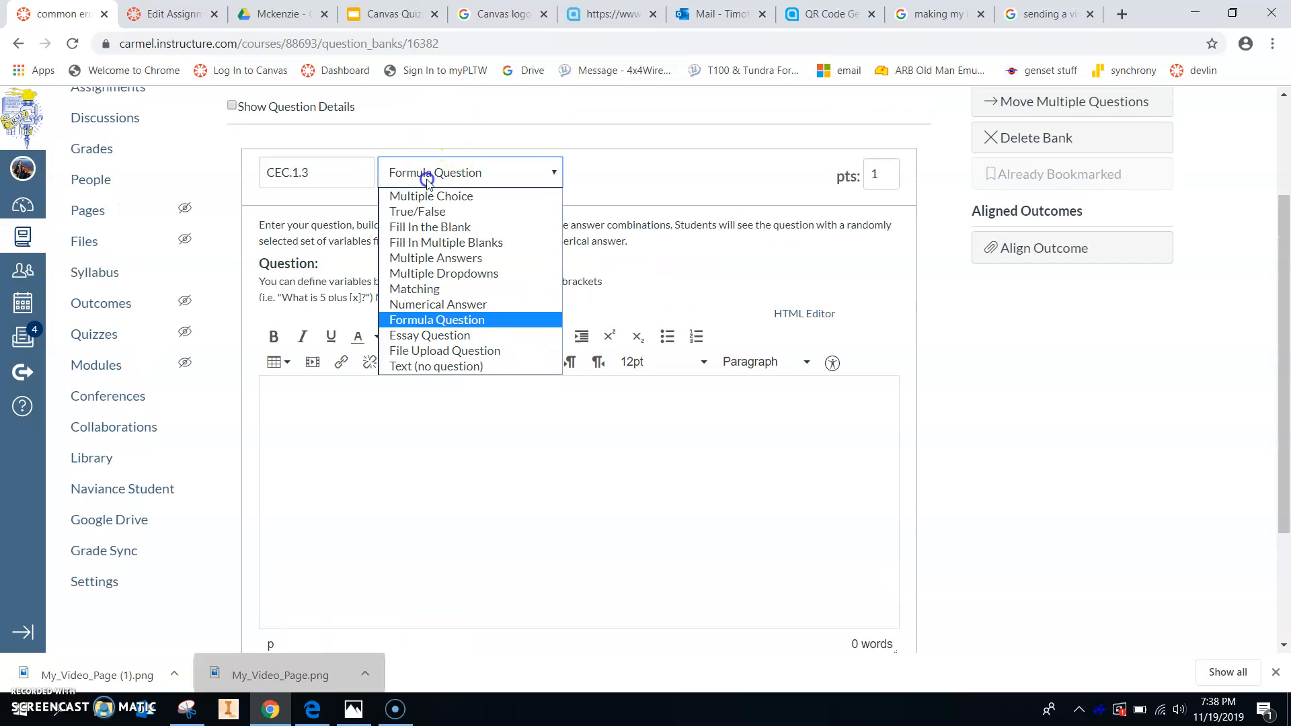
click(444, 336)
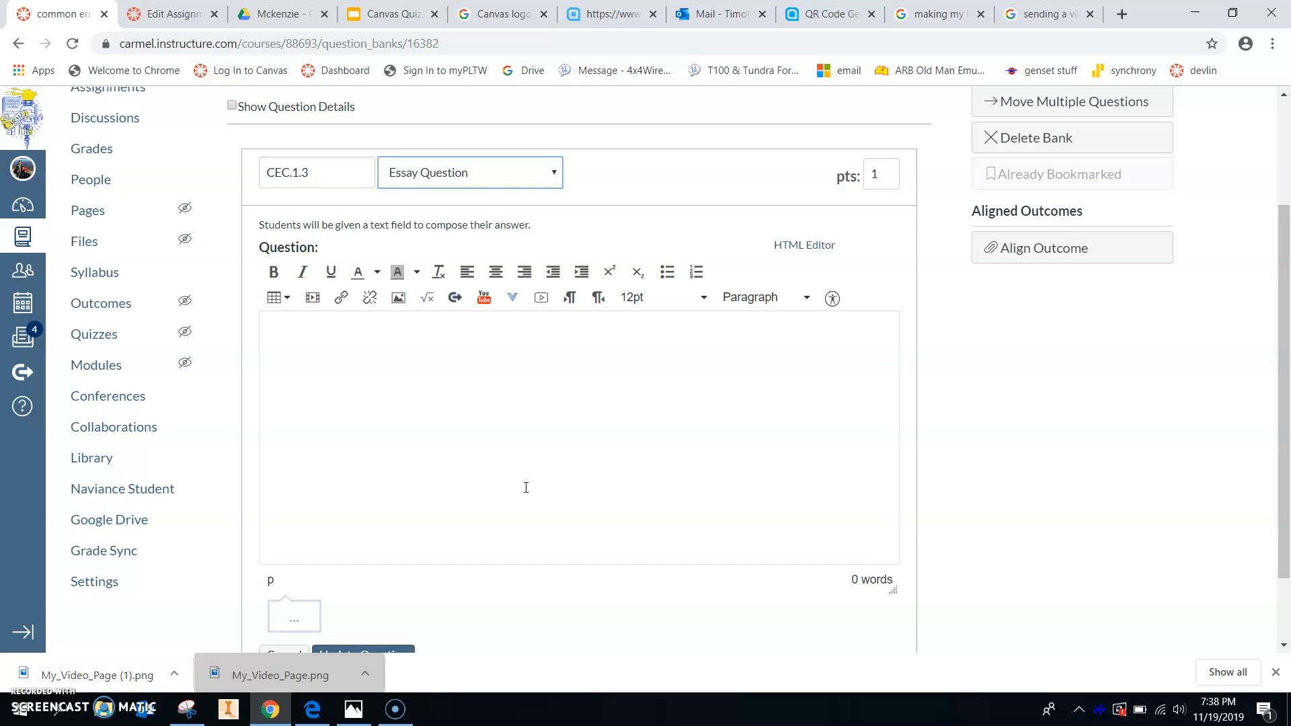
click(516, 169)
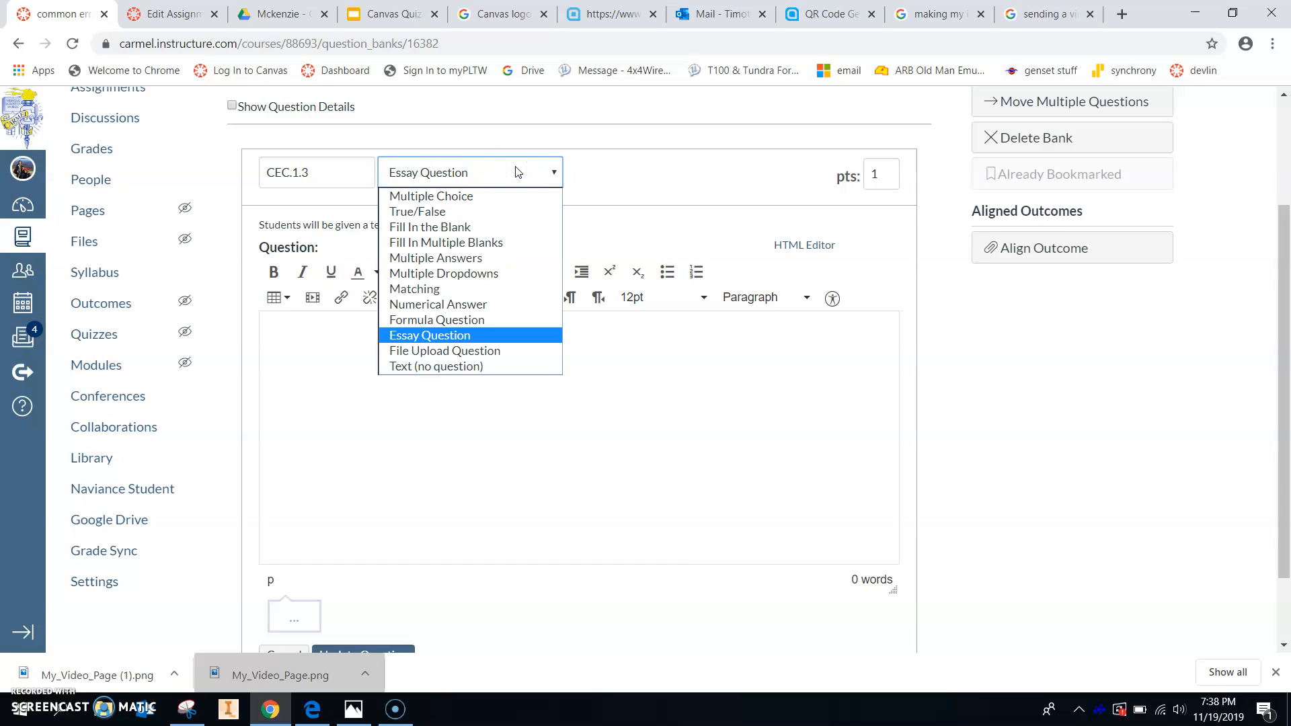
click(465, 351)
scroll(575, 422, down, 2)
scroll(576, 422, up, 1)
scroll(580, 410, up, 1)
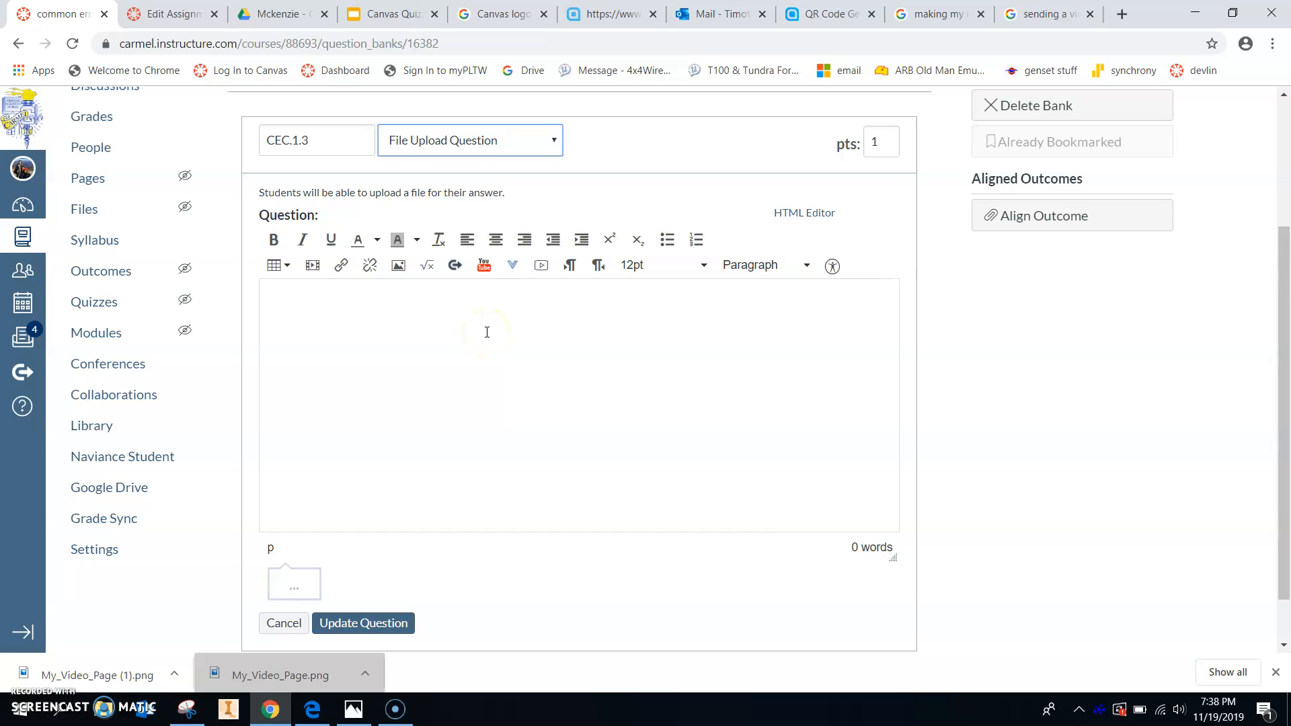
- Switch the question type to Text (no question) and review its message text layout
click(454, 138)
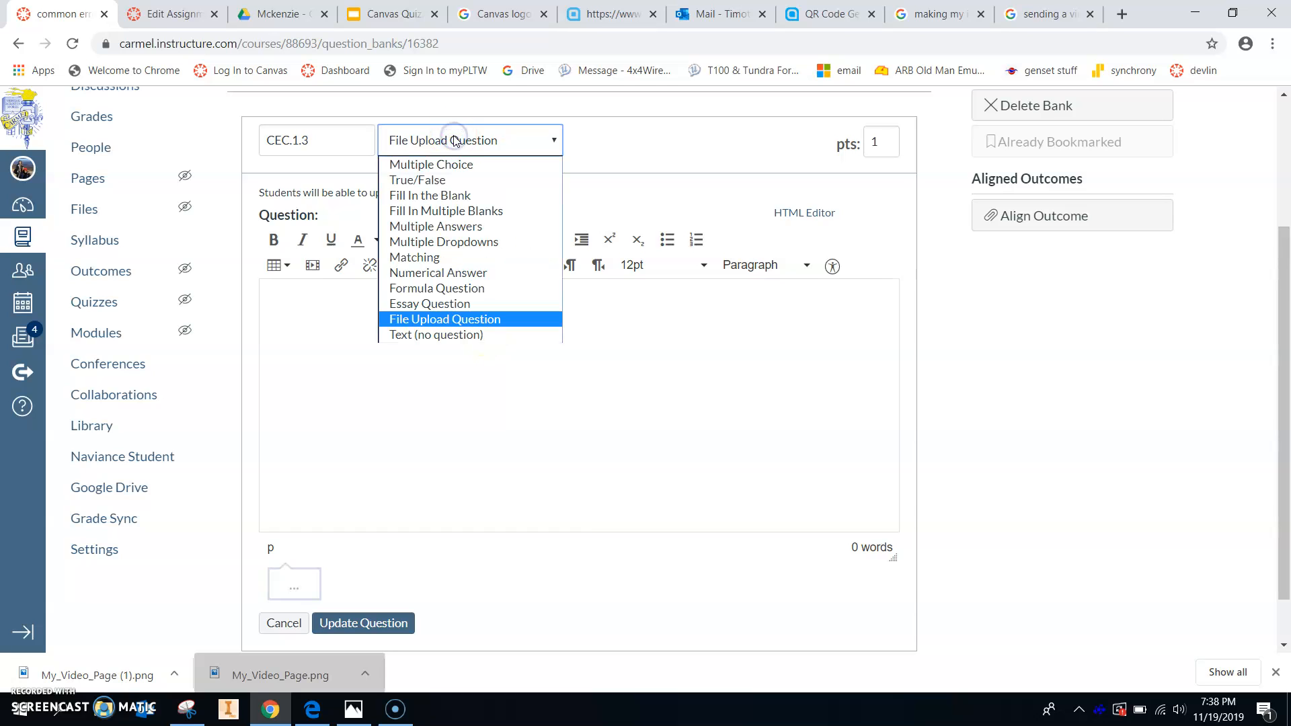
click(404, 334)
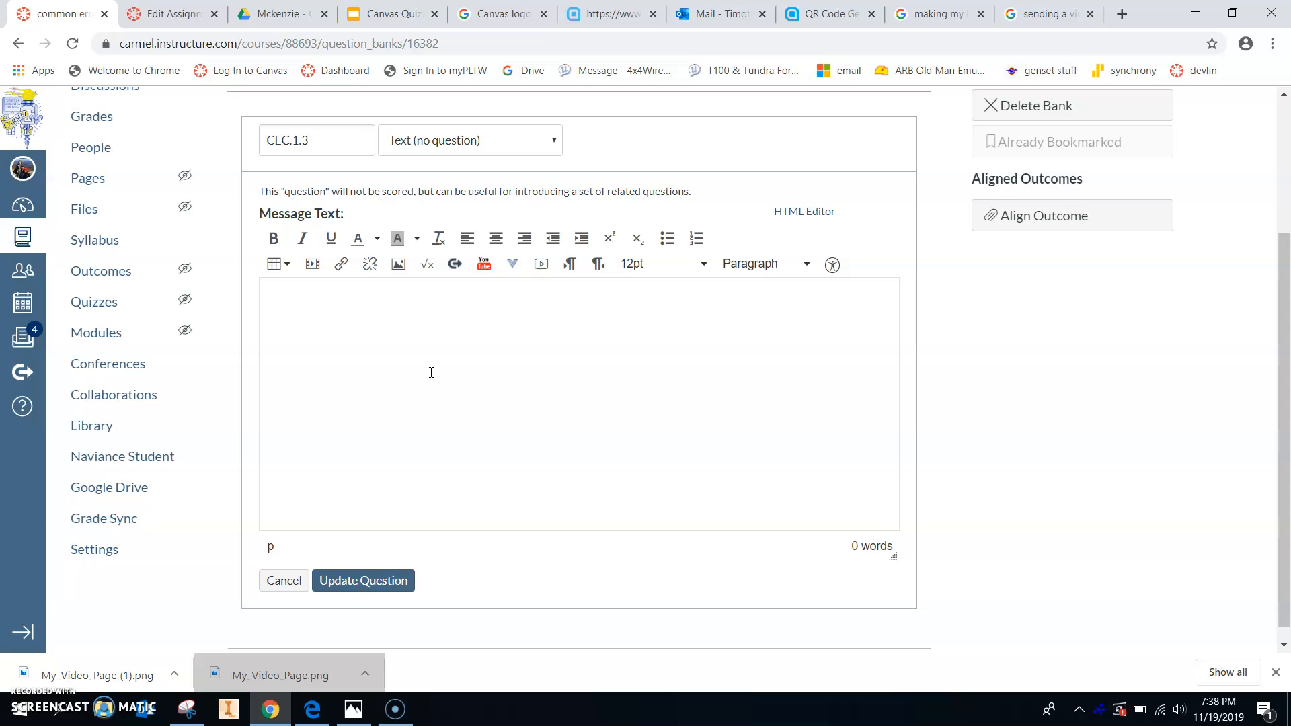
click(515, 140)
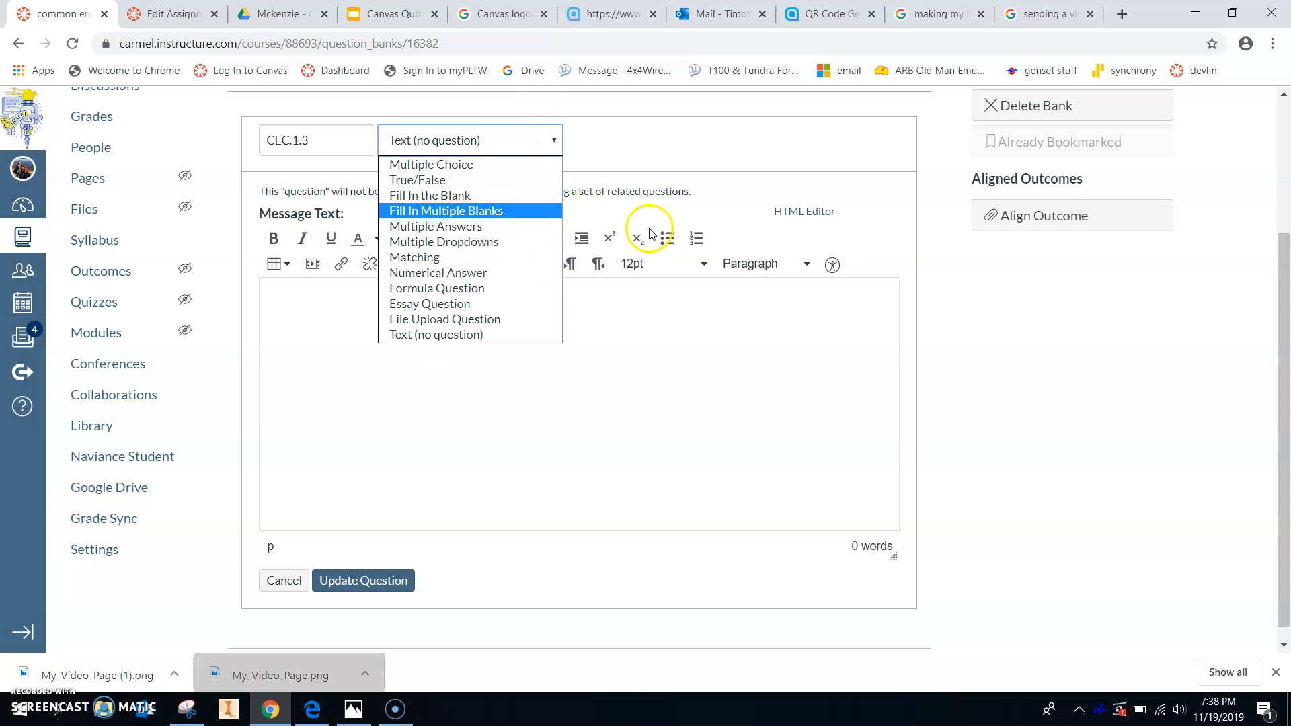
click(716, 374)
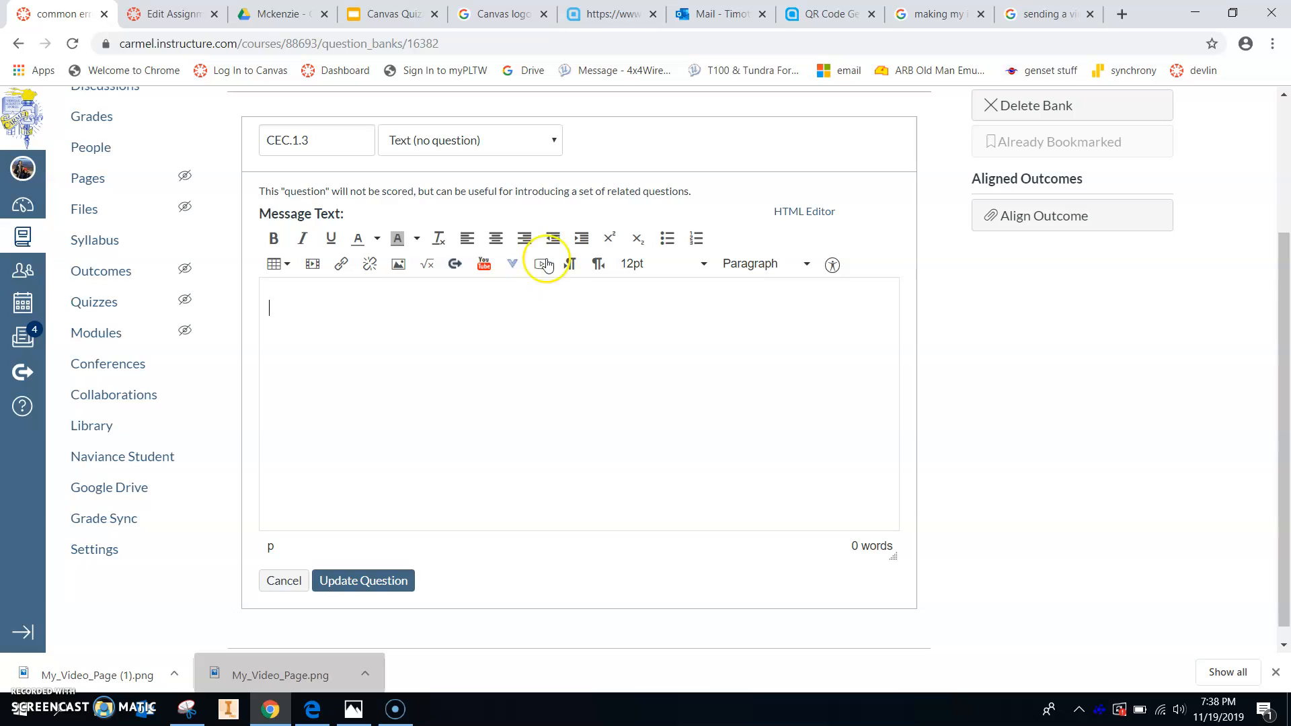
- Set the question type to Multiple Choice and enter the question "Please choose the best answer for the error that this message could be prompting?"
click(450, 140)
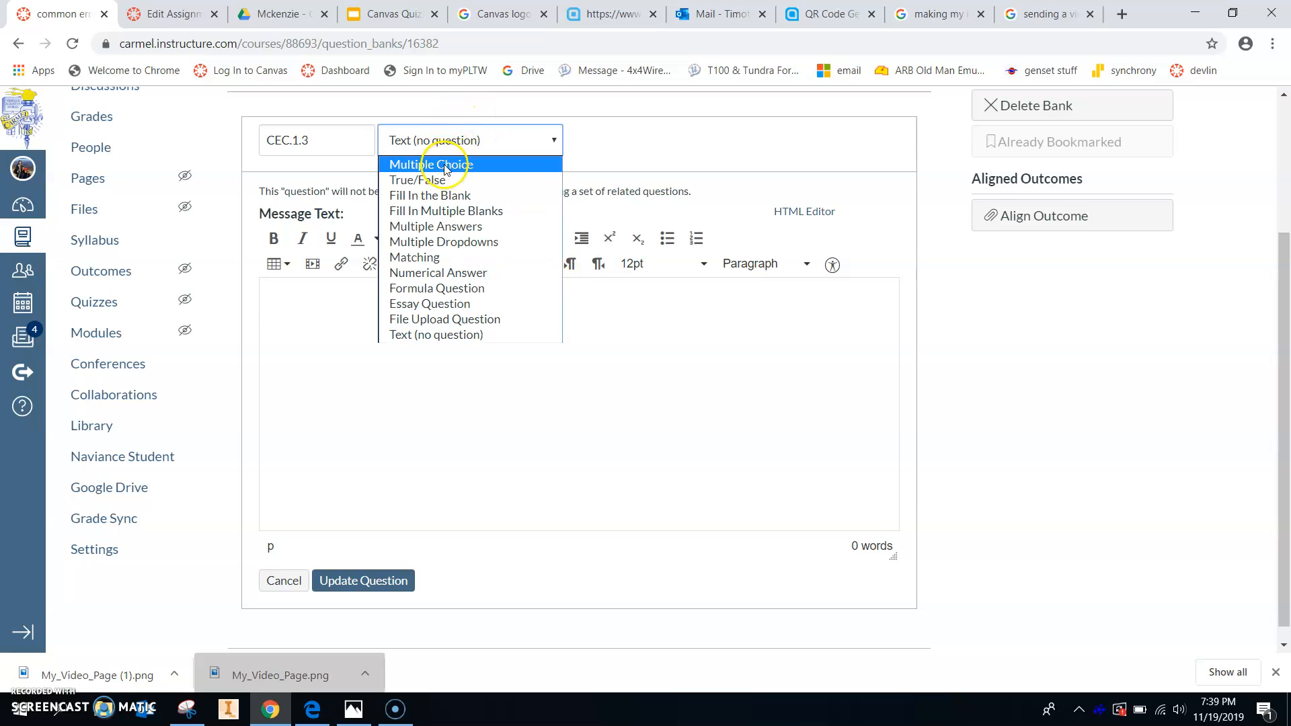
click(447, 167)
click(378, 391)
text(Please)
key(BackSpace)
key(BackSpace)
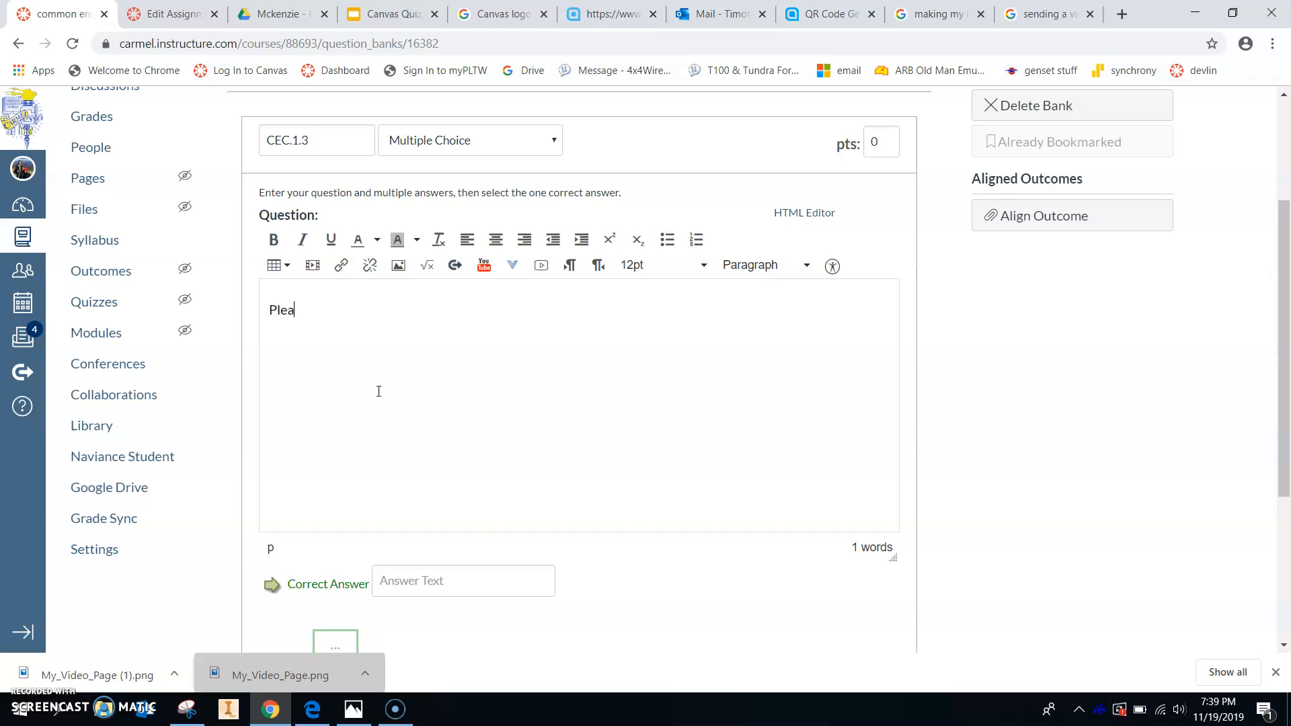
text(se choose the best answer for )
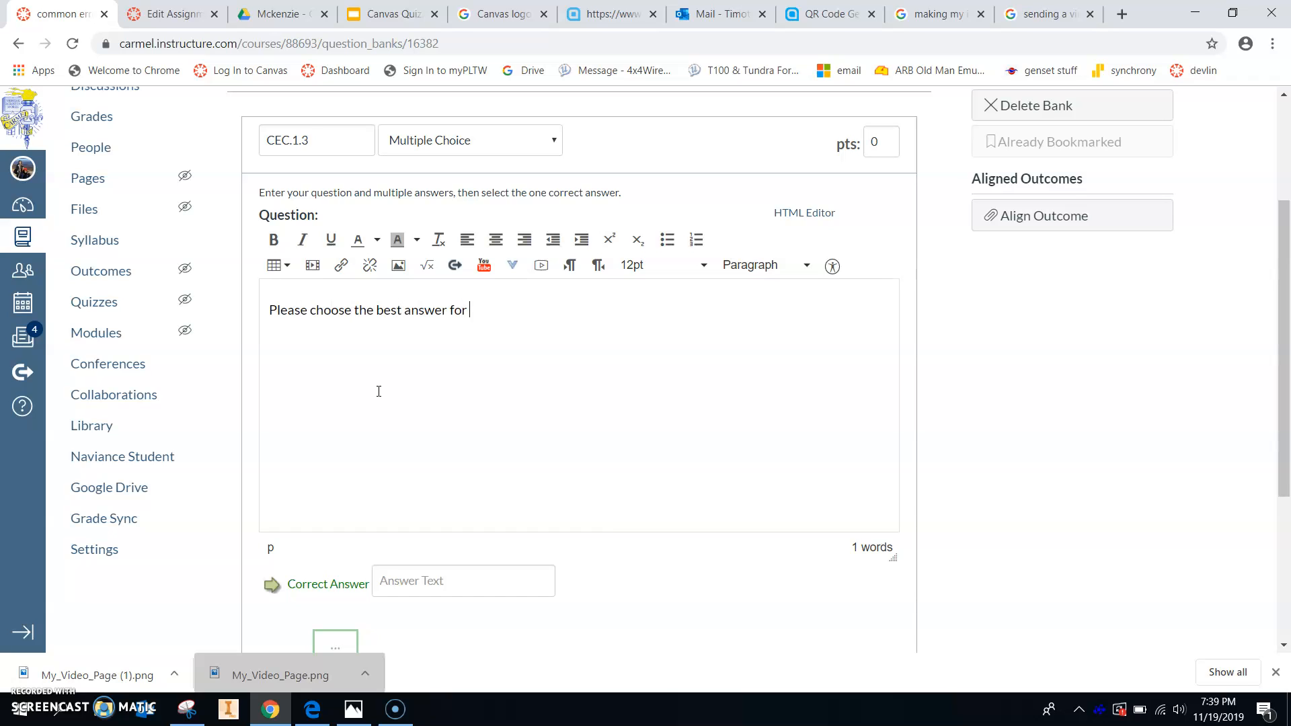
text(the error that this message )
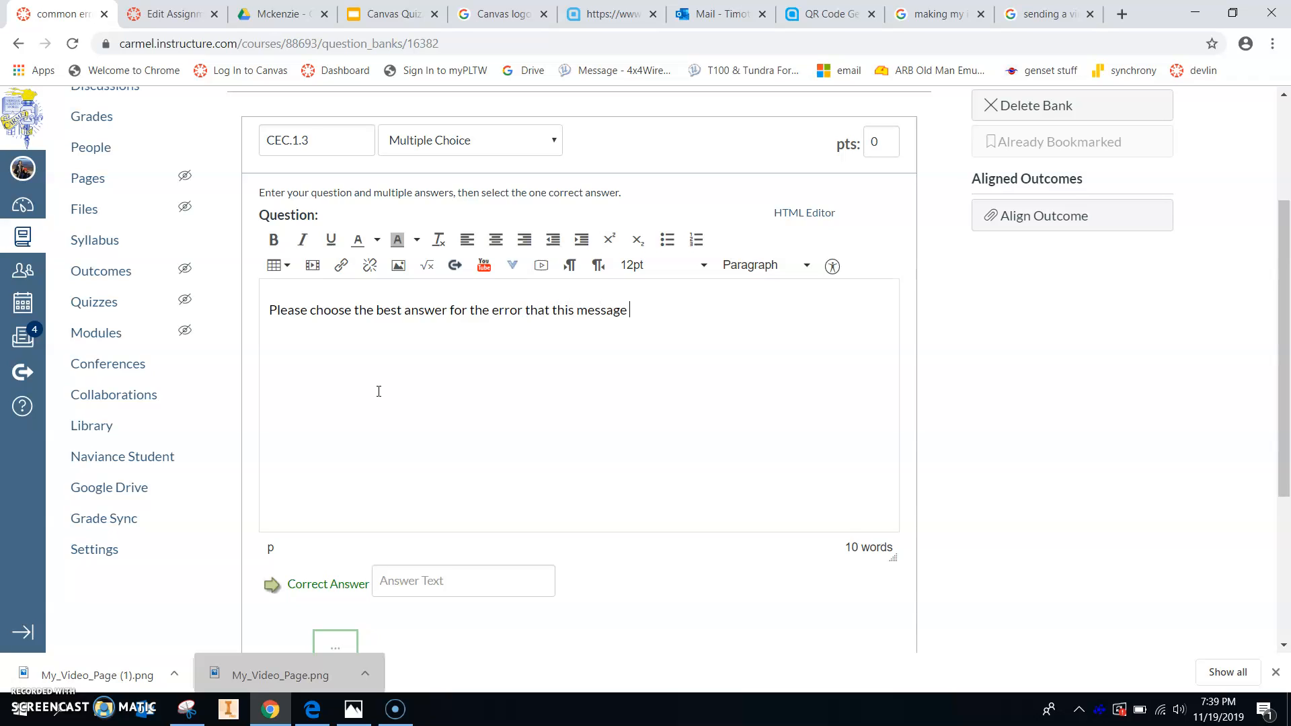
text(co)
text(coul)
text(ting)
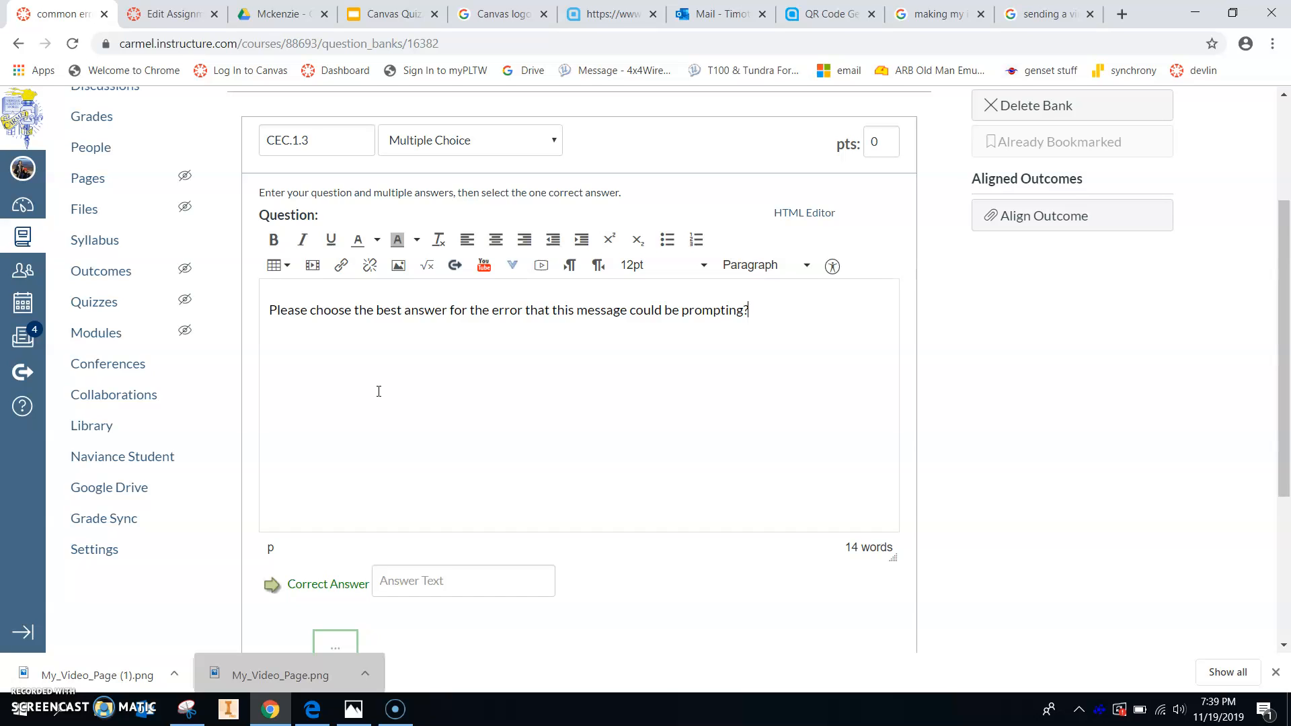
text(?)
key(Return)
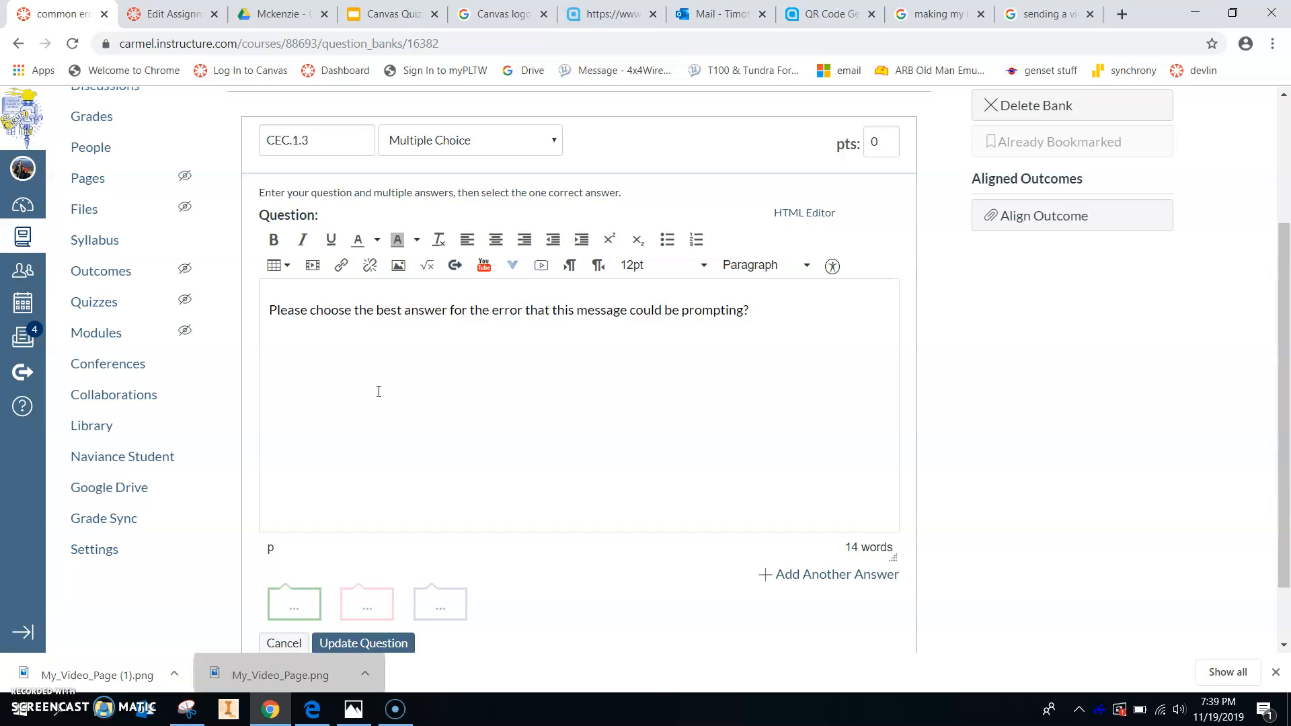
- Choose Quiz1Question1.PNG from the Sample Quiz Pictures folder in My files as the question's image
click(400, 273)
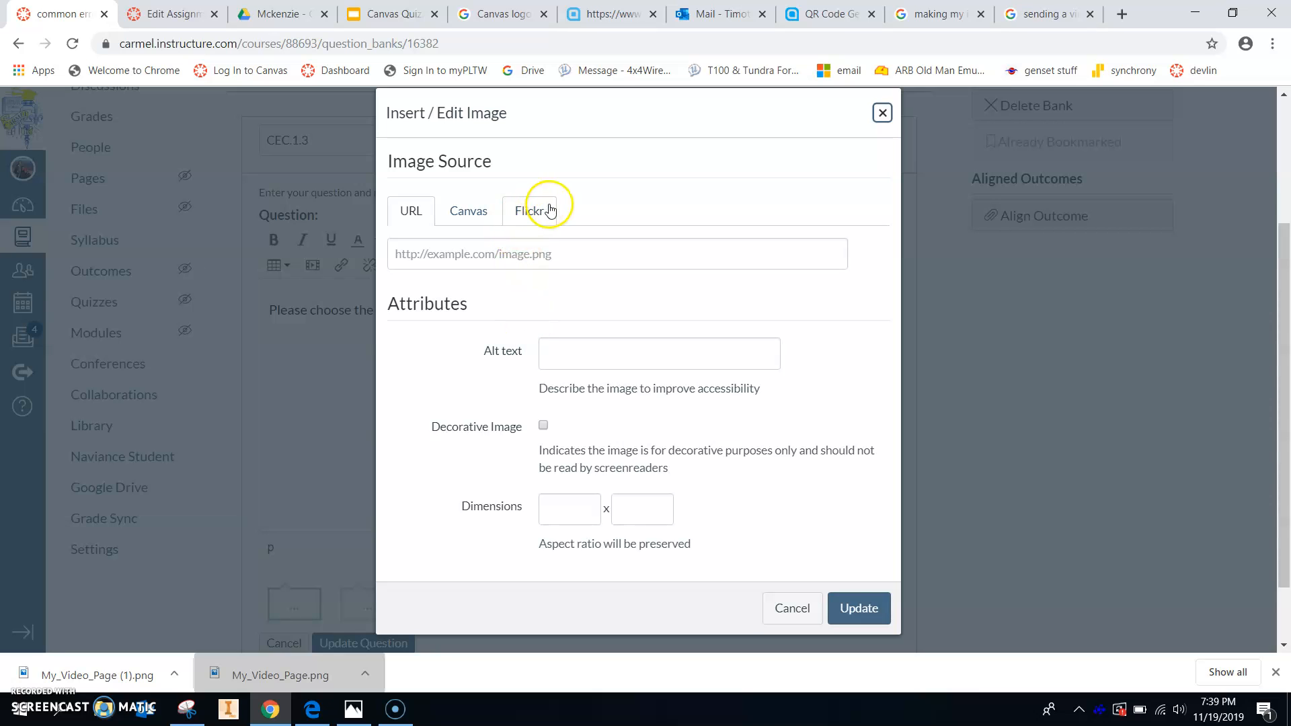
click(460, 206)
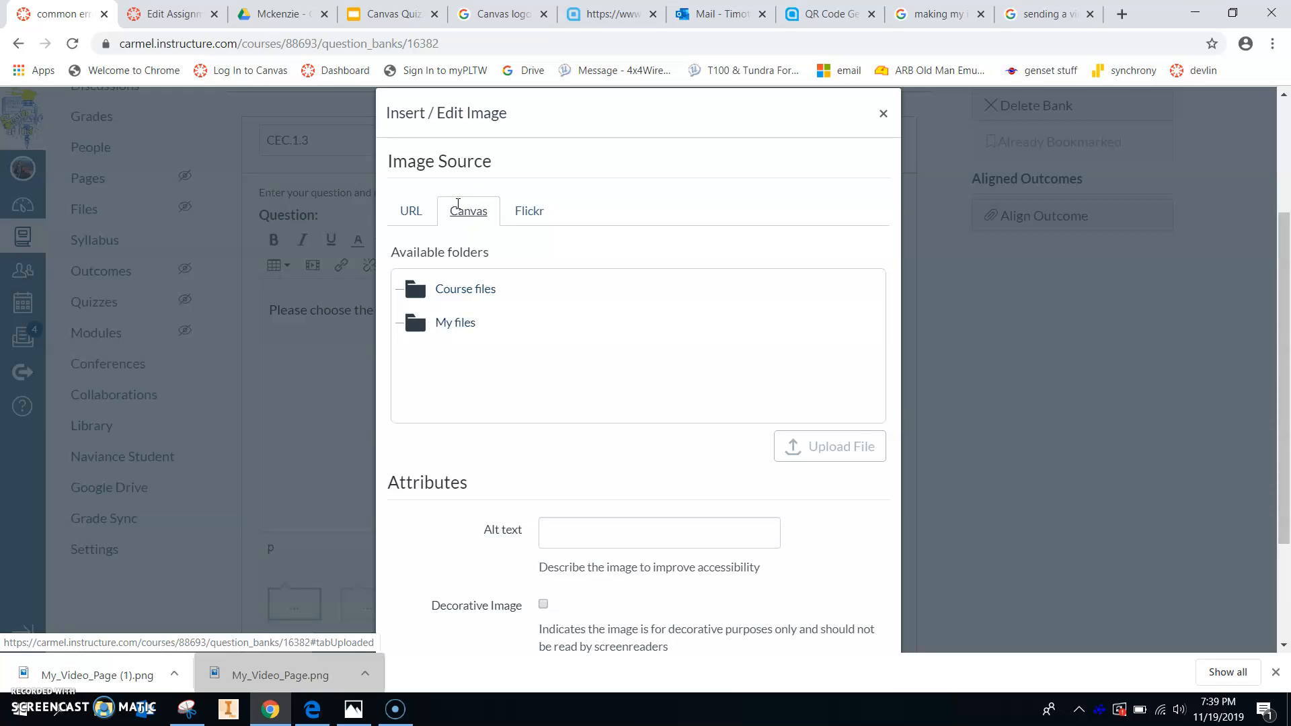
click(532, 324)
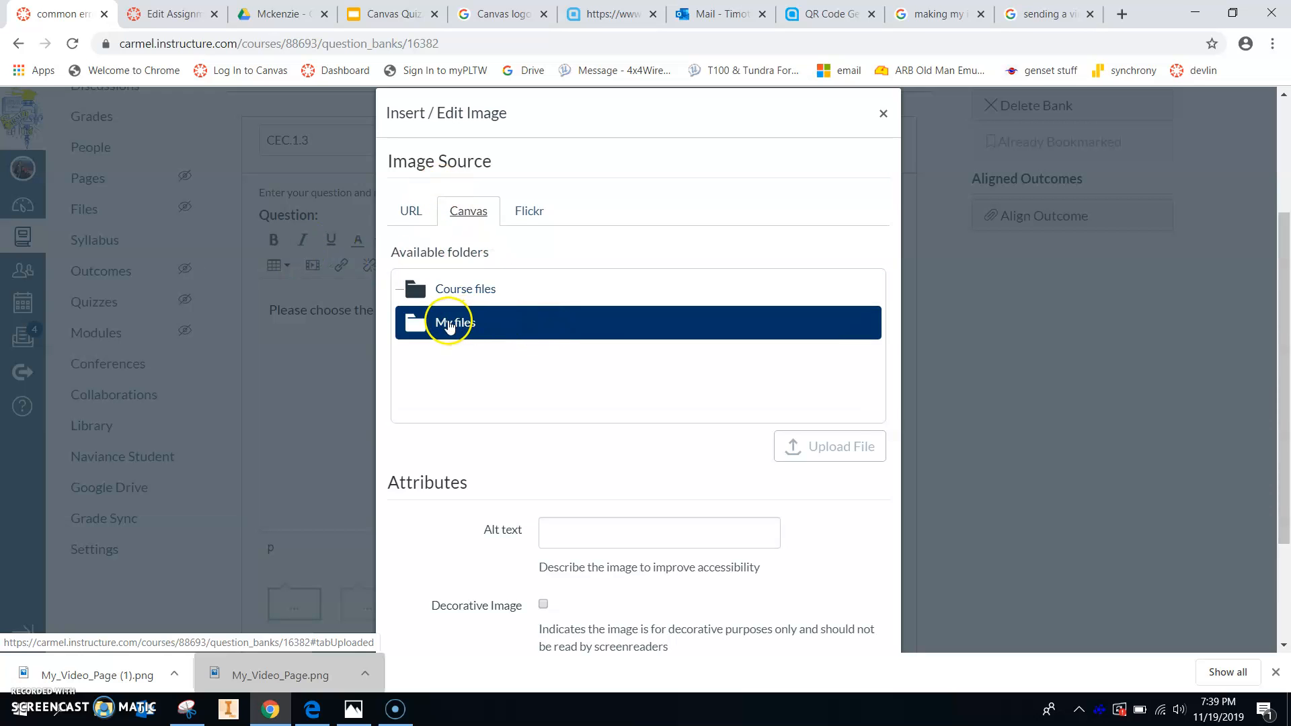
click(470, 300)
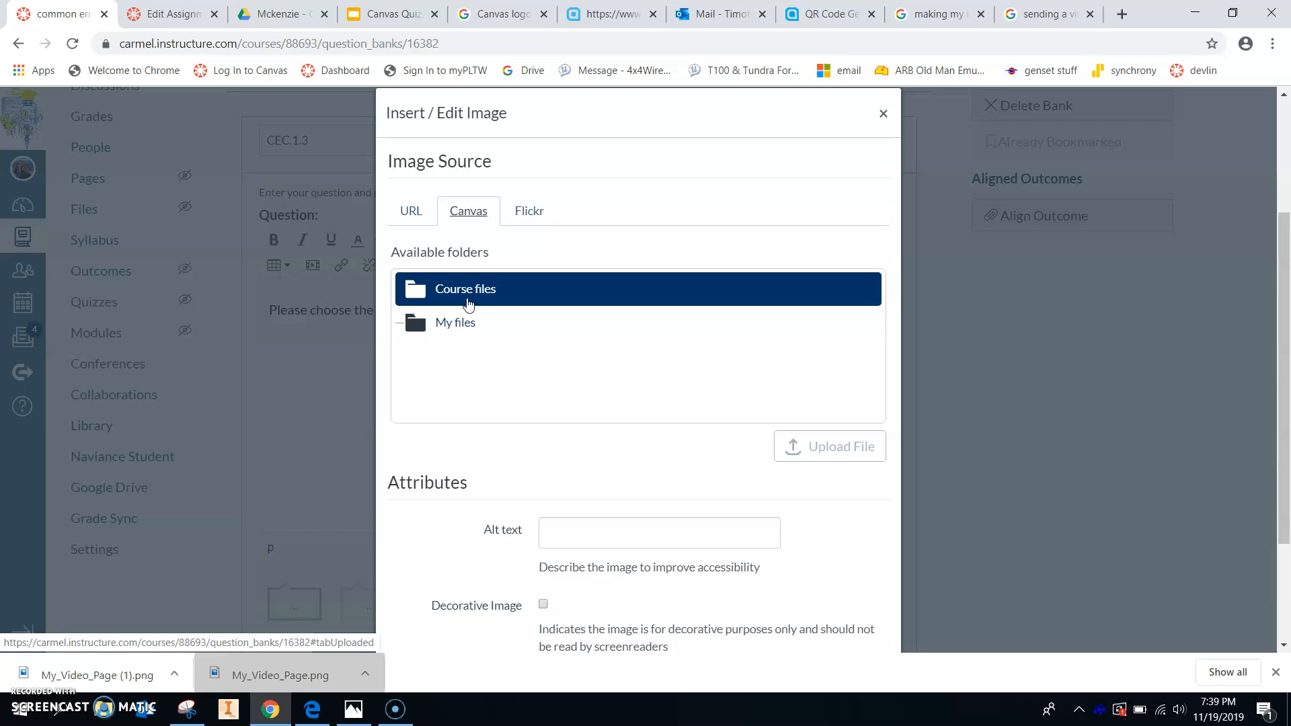
click(474, 317)
click(494, 296)
click(463, 310)
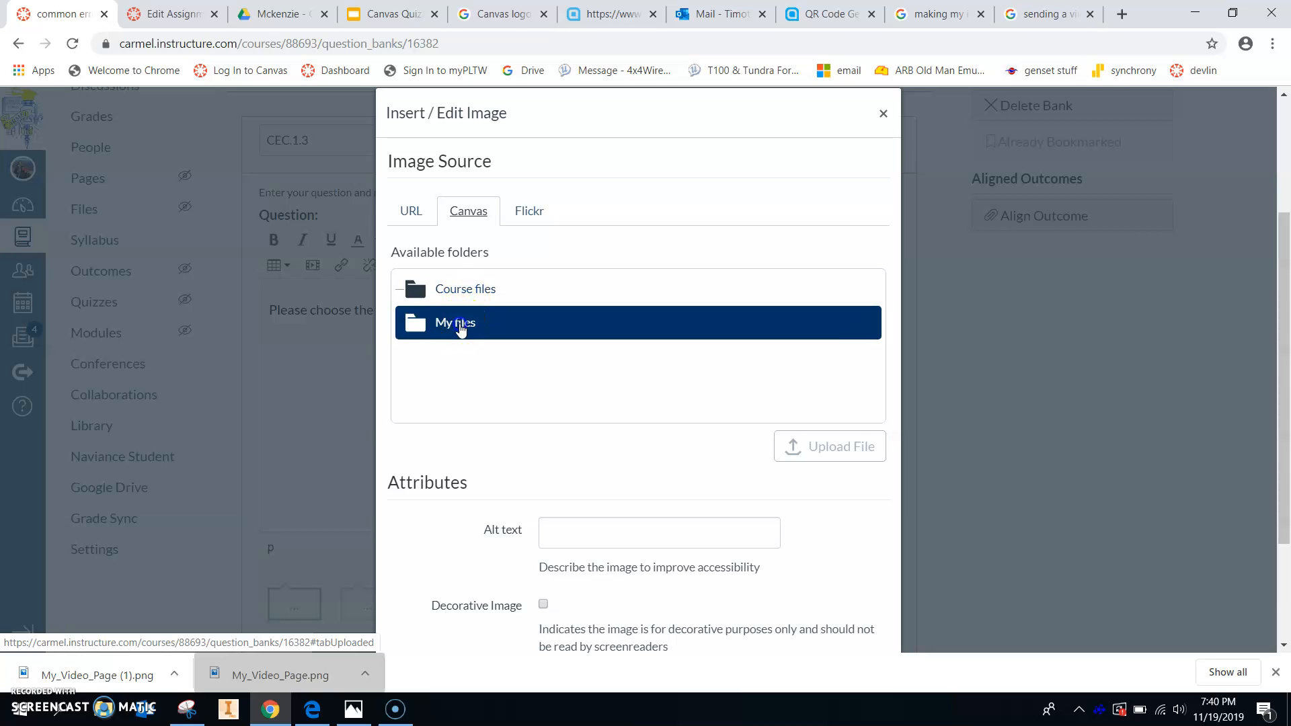
click(582, 350)
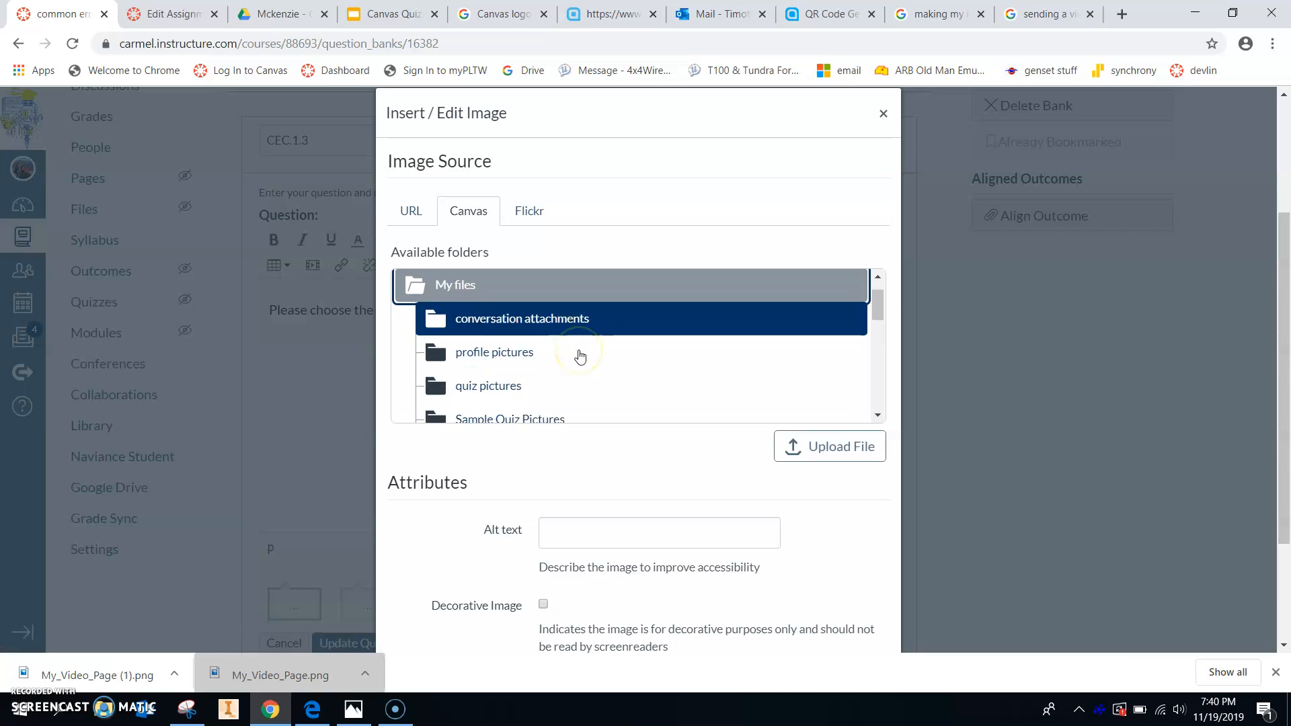
click(542, 370)
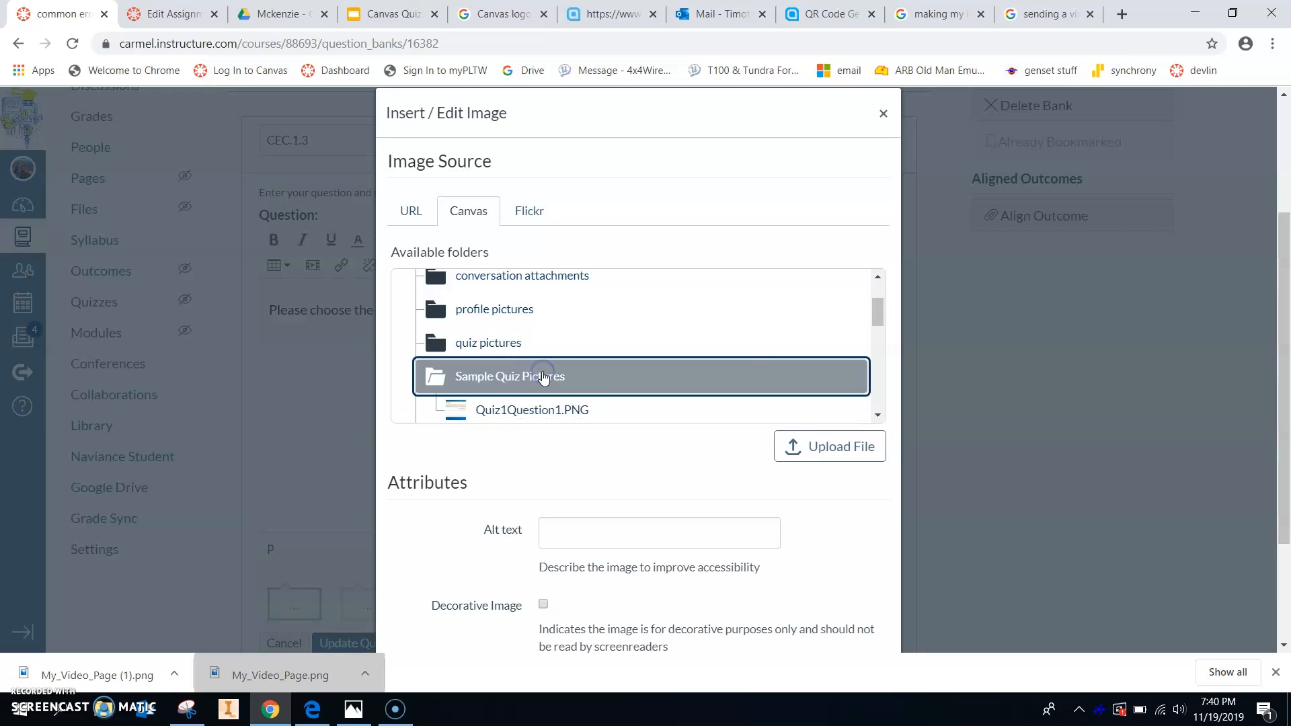
click(523, 336)
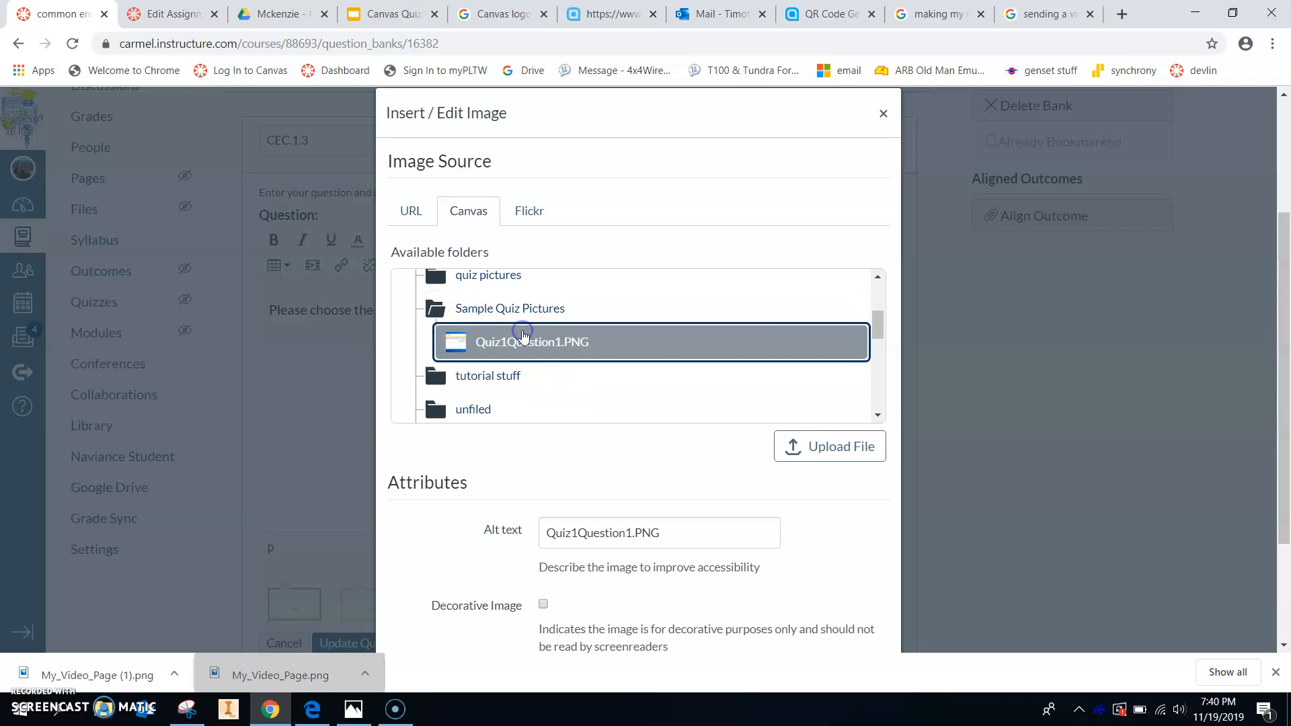
- Insert the chosen picture below the question text and shrink it proportionally to about three quarters of its displayed width
scroll(866, 518, down, 1)
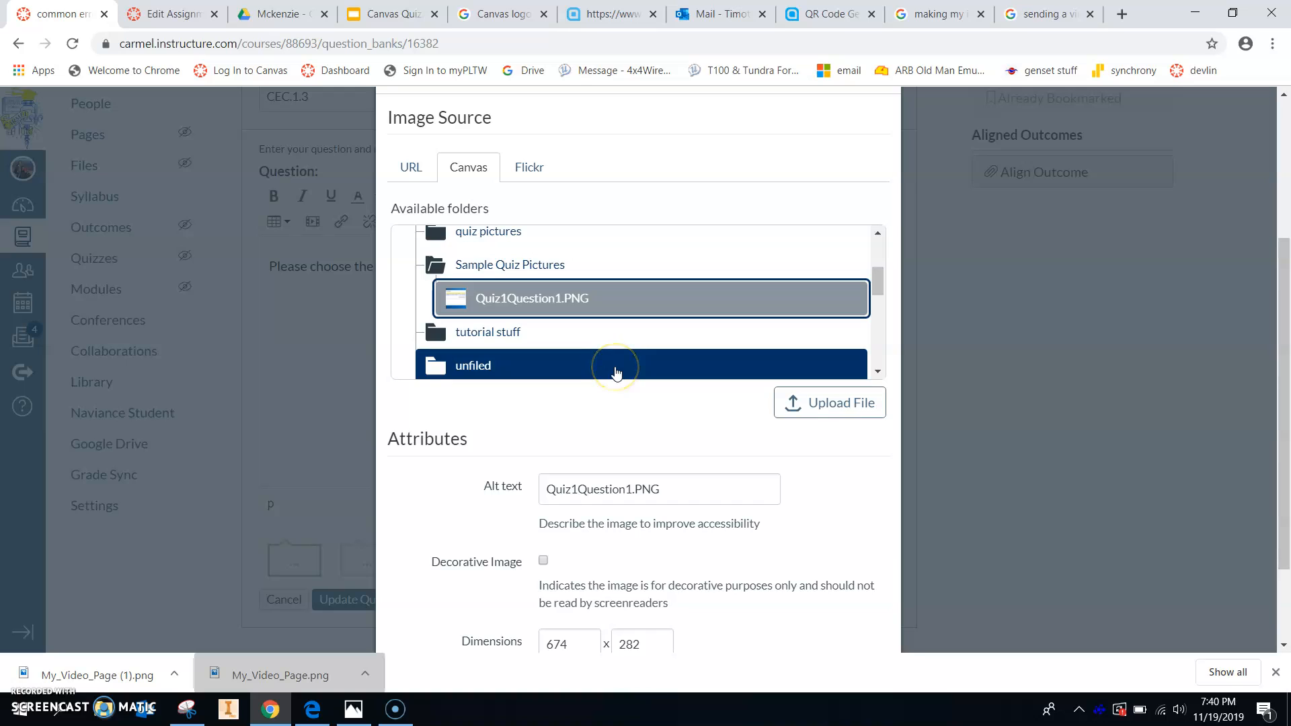
scroll(614, 372, down, 1)
scroll(615, 372, up, 1)
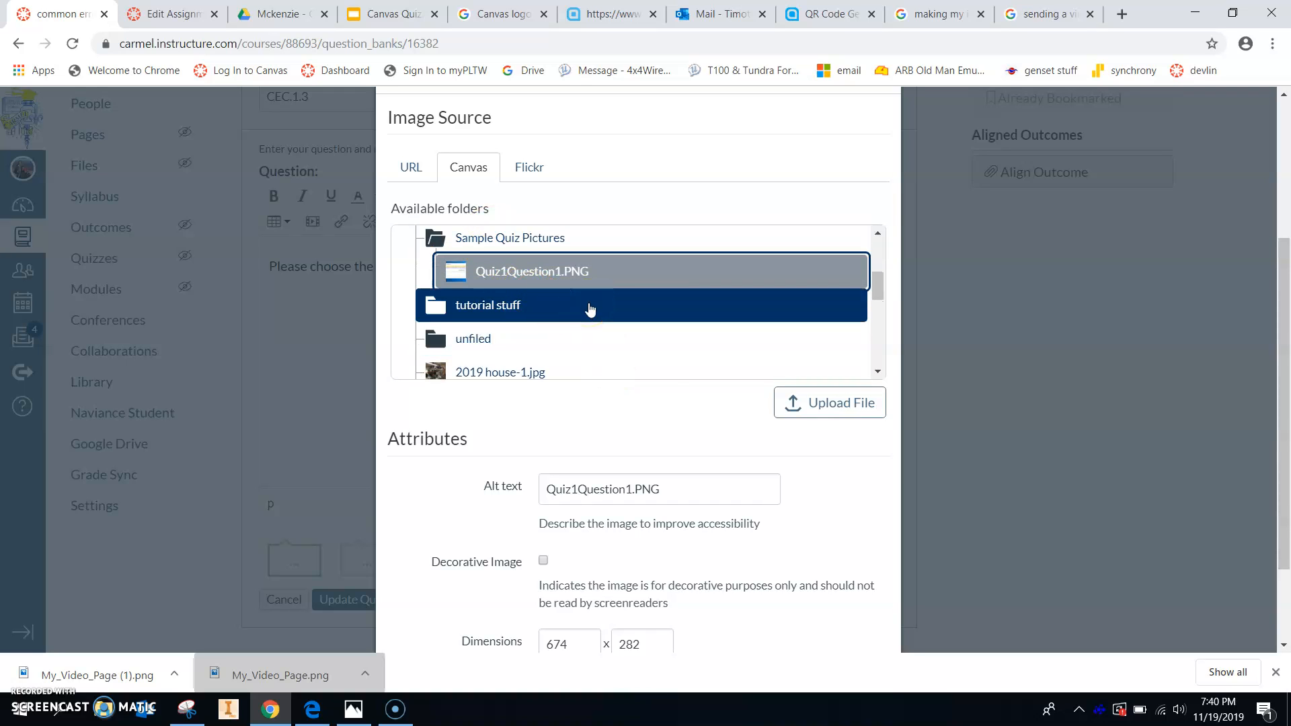
scroll(818, 547, down, 1)
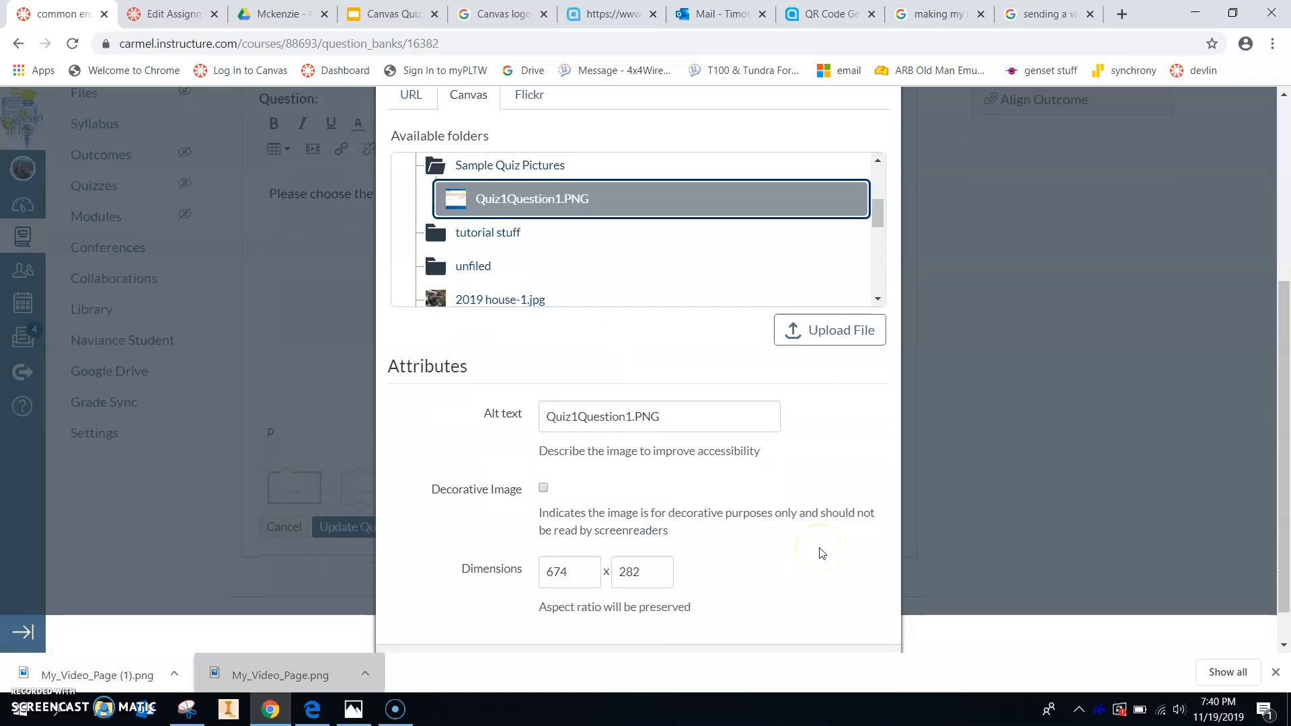
scroll(821, 553, down, 1)
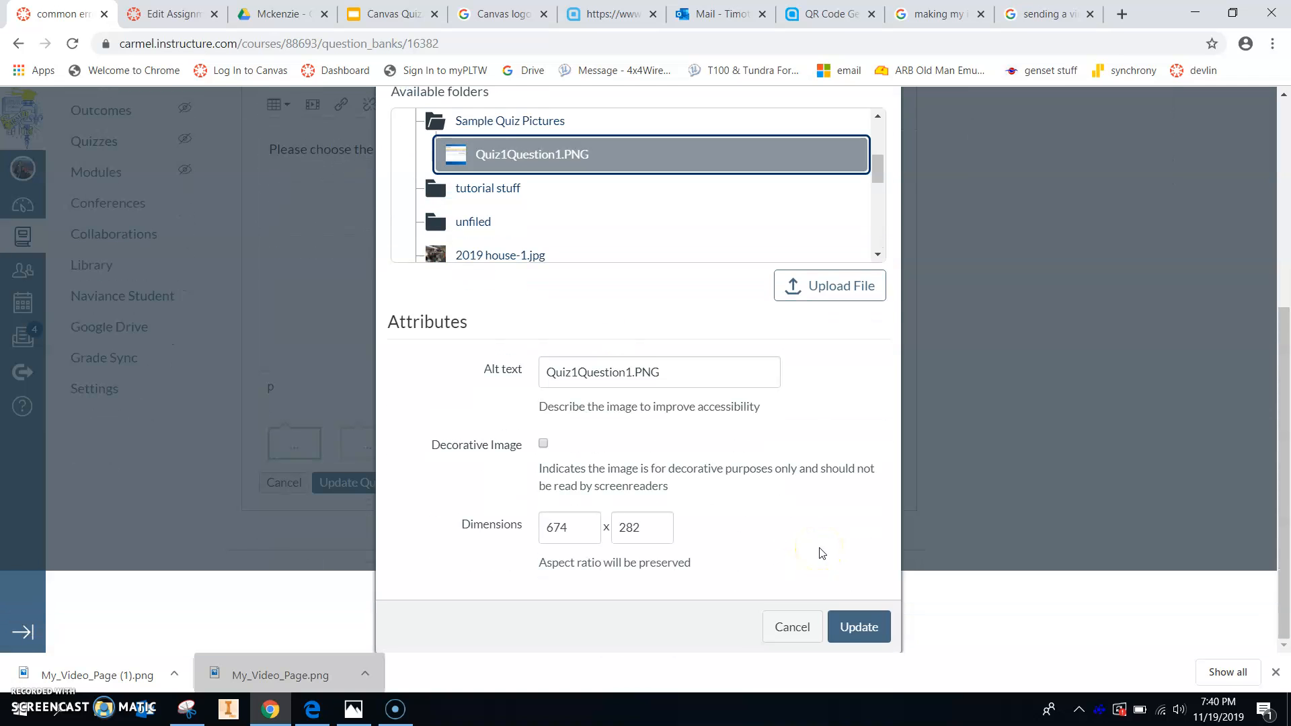
click(861, 619)
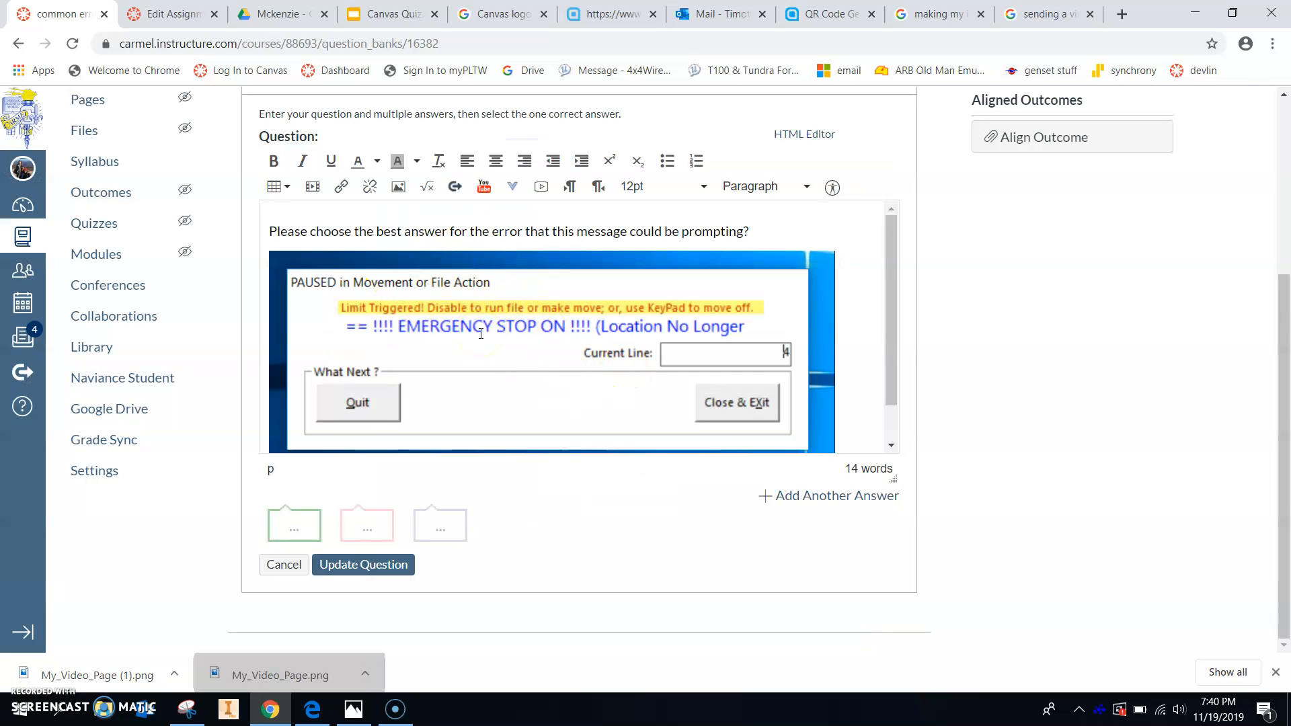
click(785, 276)
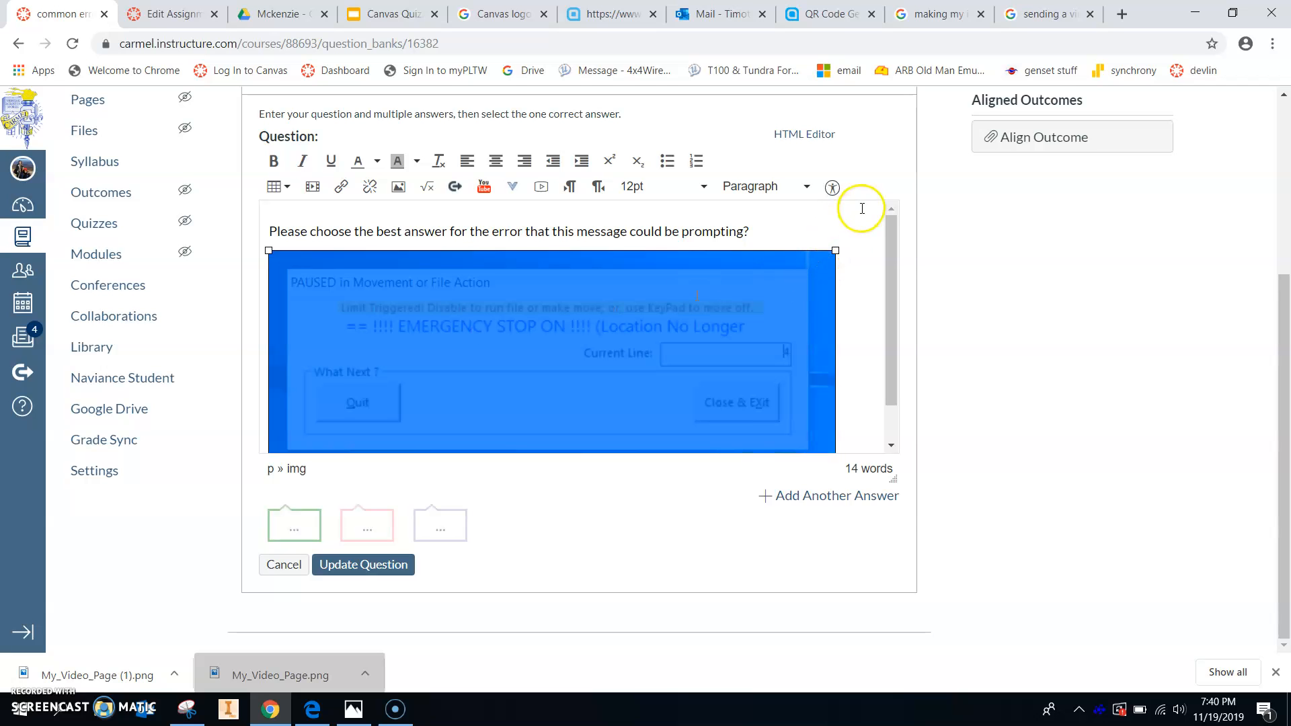
drag(834, 247, 692, 276)
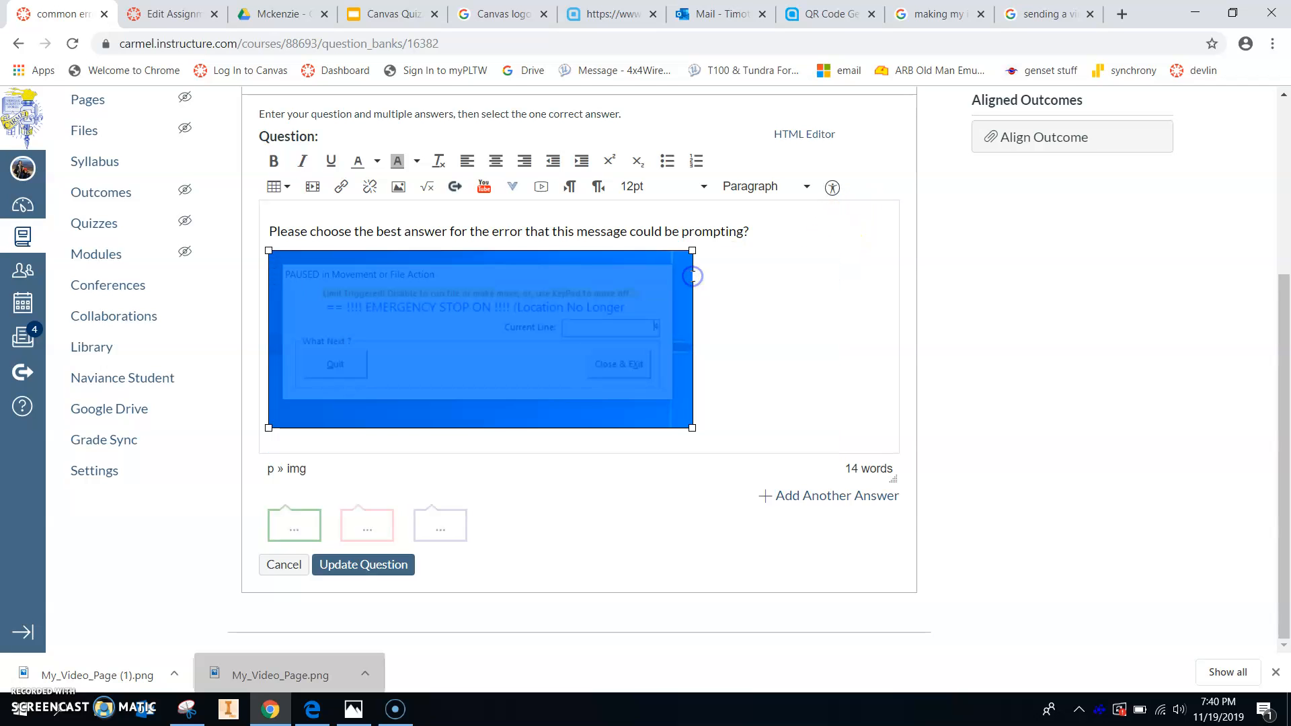
click(785, 335)
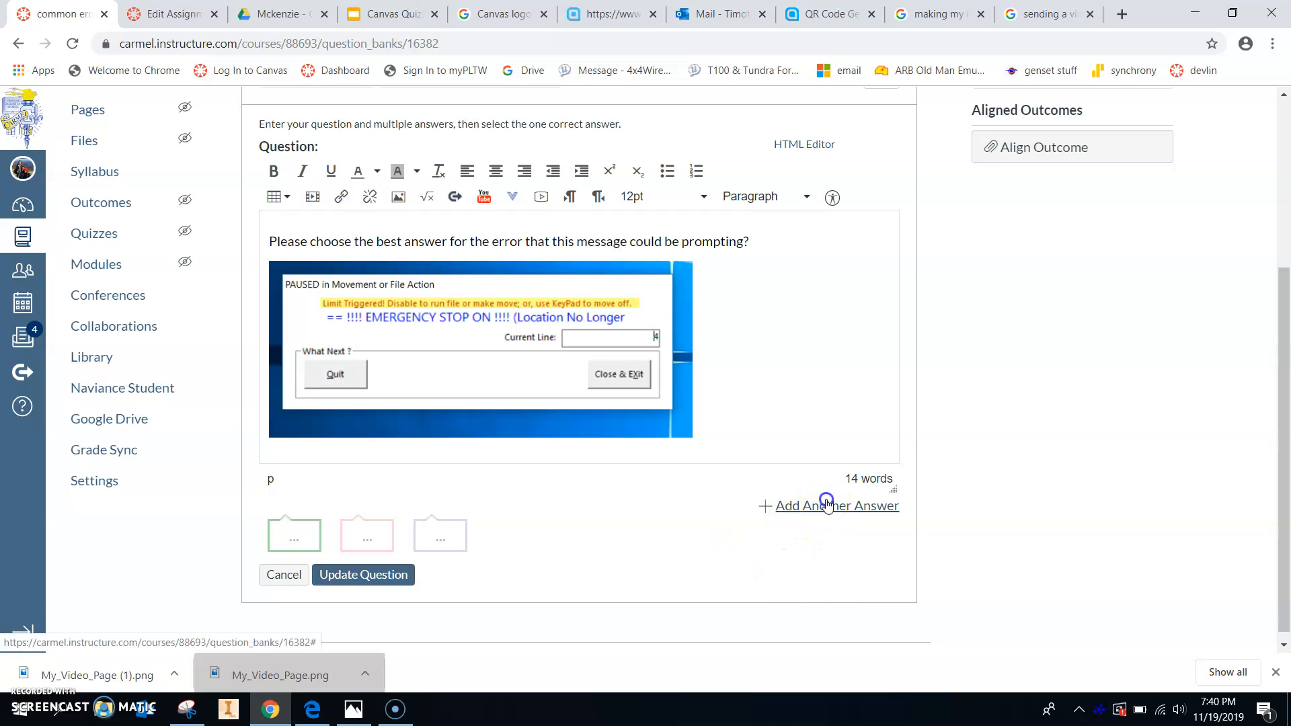
- Add two possible answers and enter "contact points are not grounded" as the first one
click(829, 505)
click(446, 510)
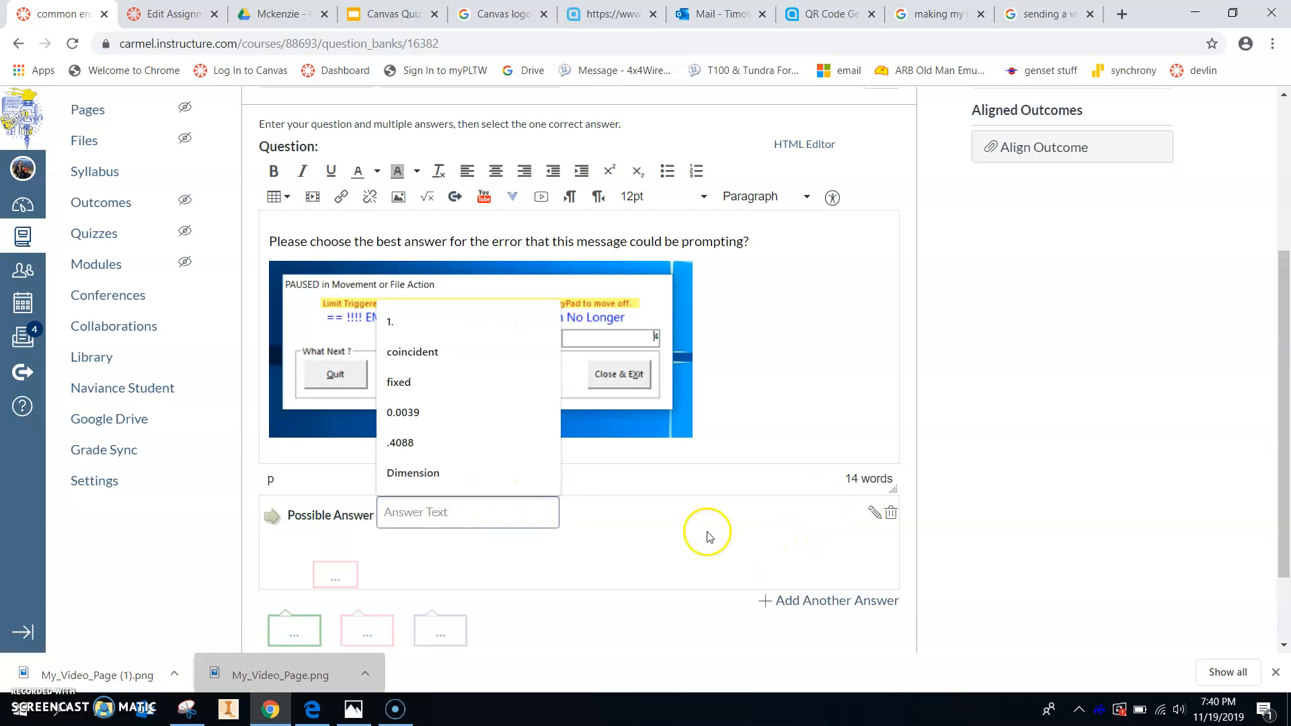
click(781, 603)
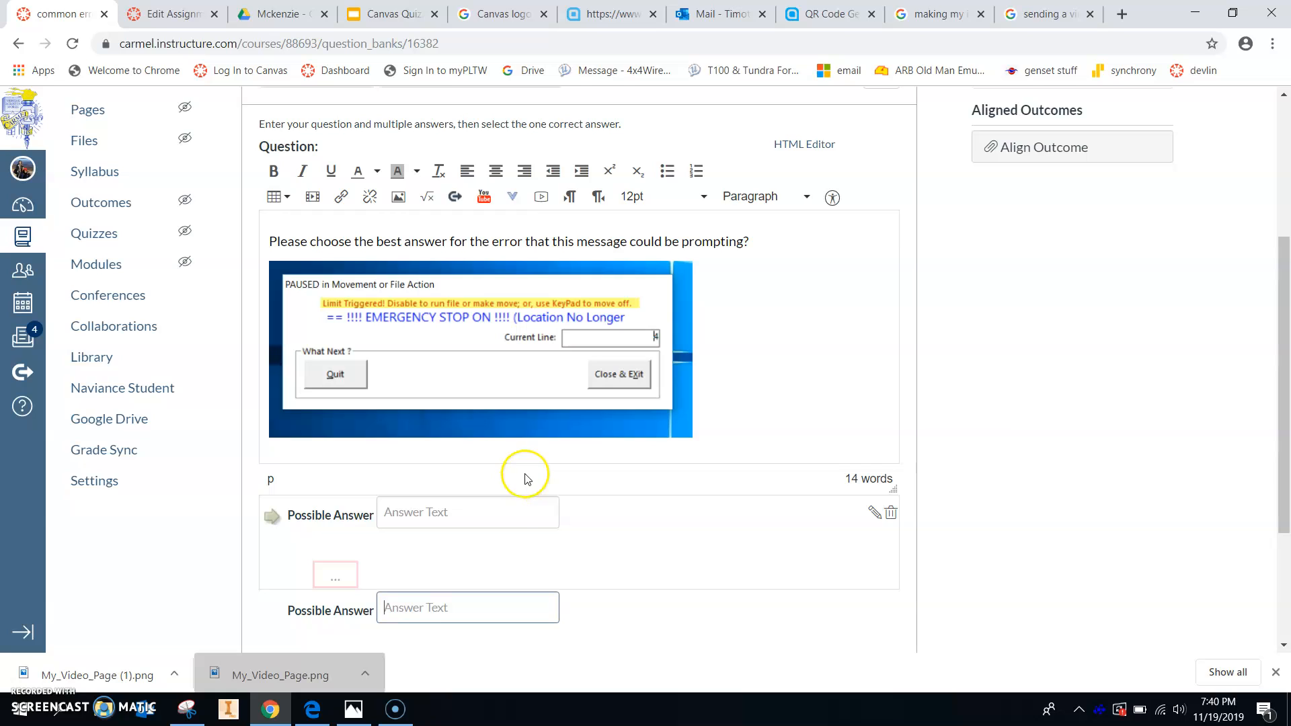
click(471, 511)
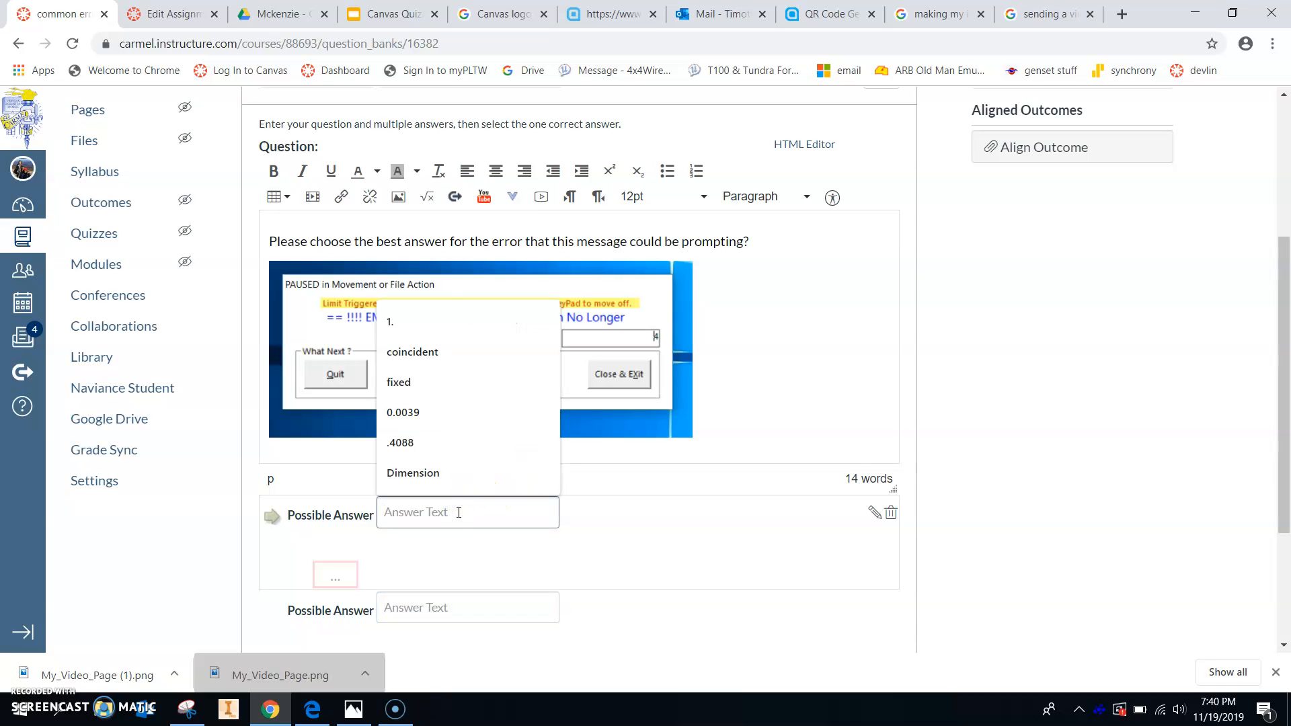
text(contact poitns)
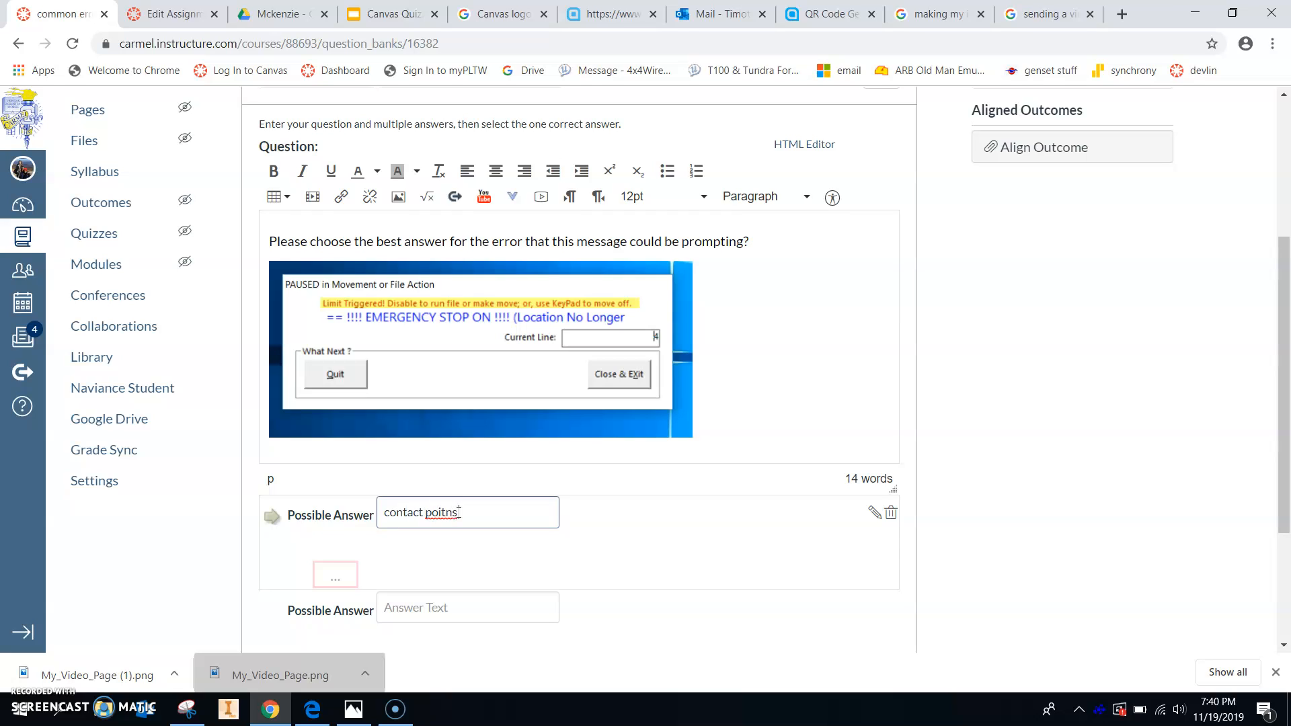
key(BackSpace)
key(BackSpace)
key(BackSpace)
- Enter "emergency stop has been triggered" as the second possible answer
click(428, 603)
click(401, 607)
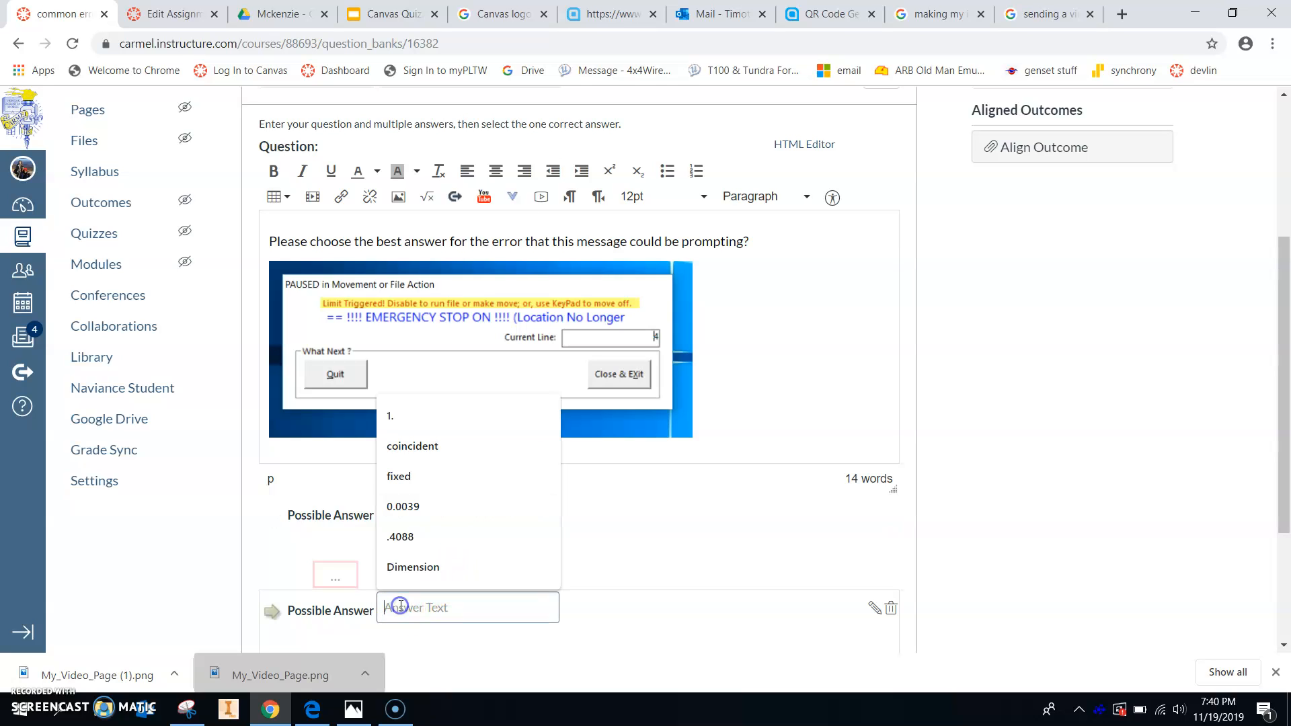
text(emergency)
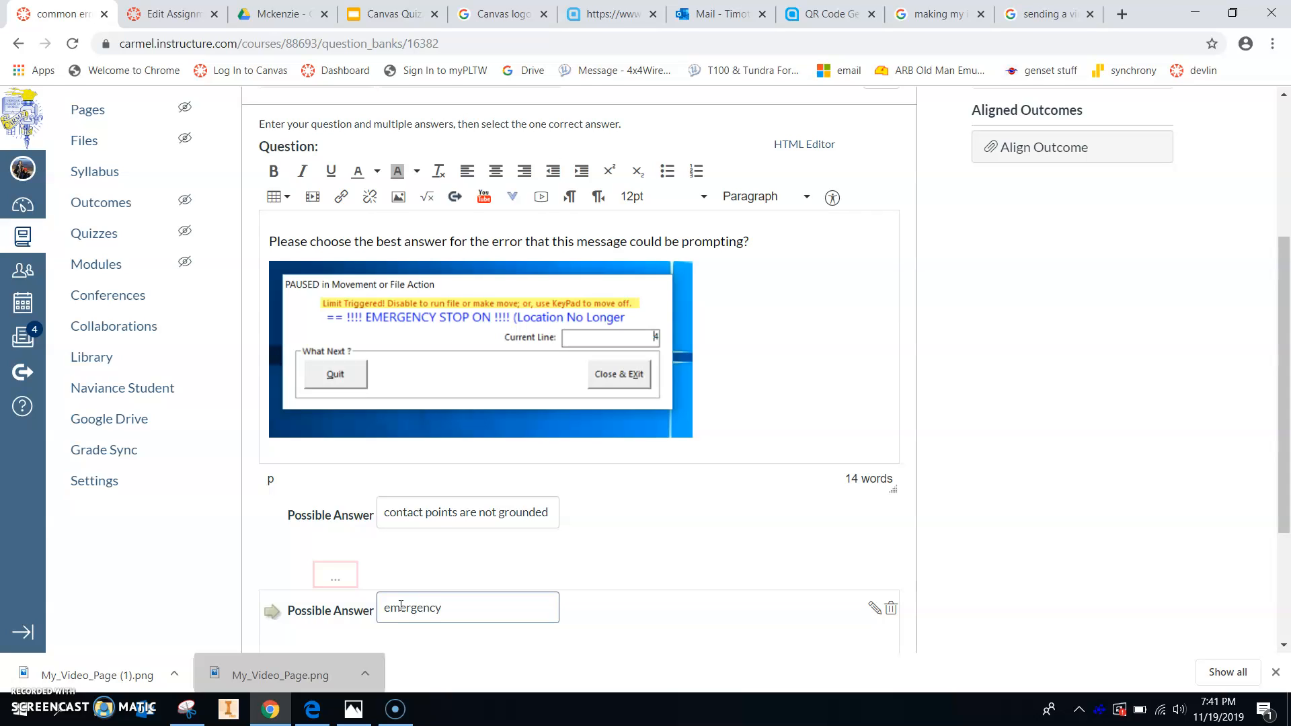
text( stop has been triggered)
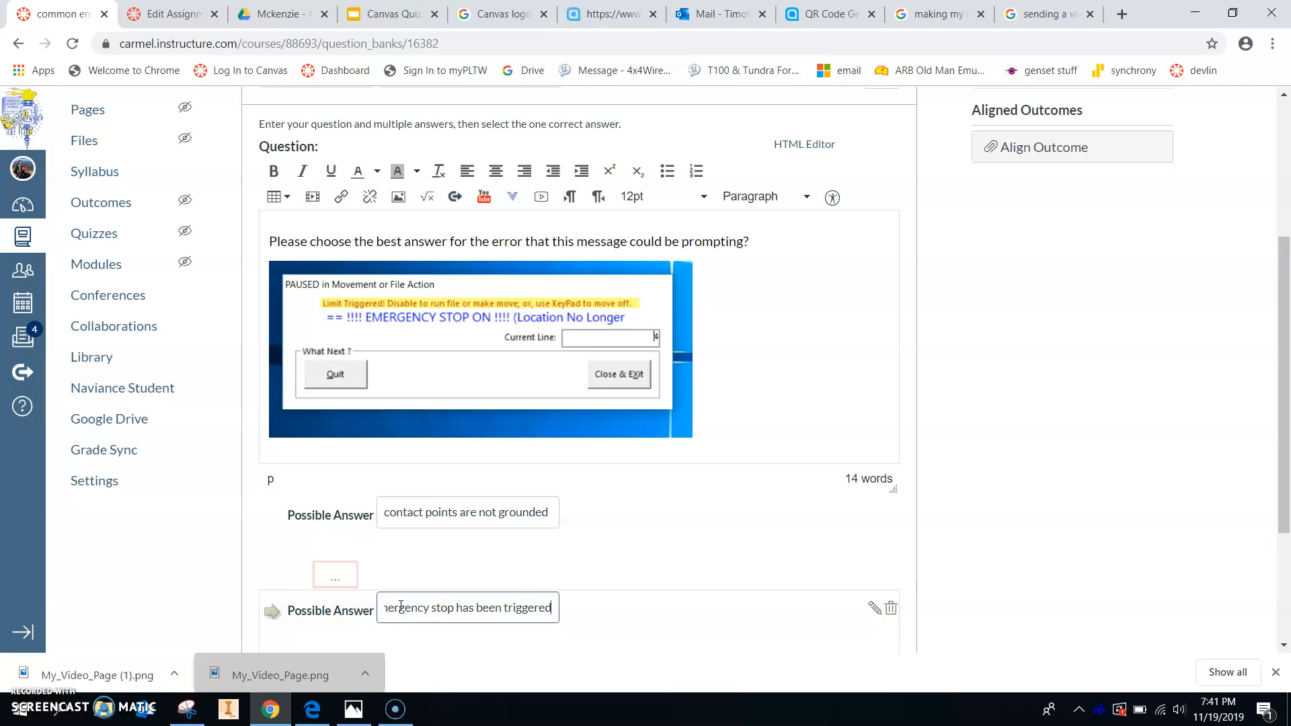
- Add a third possible answer reading "door is not shut"
scroll(680, 585, down, 2)
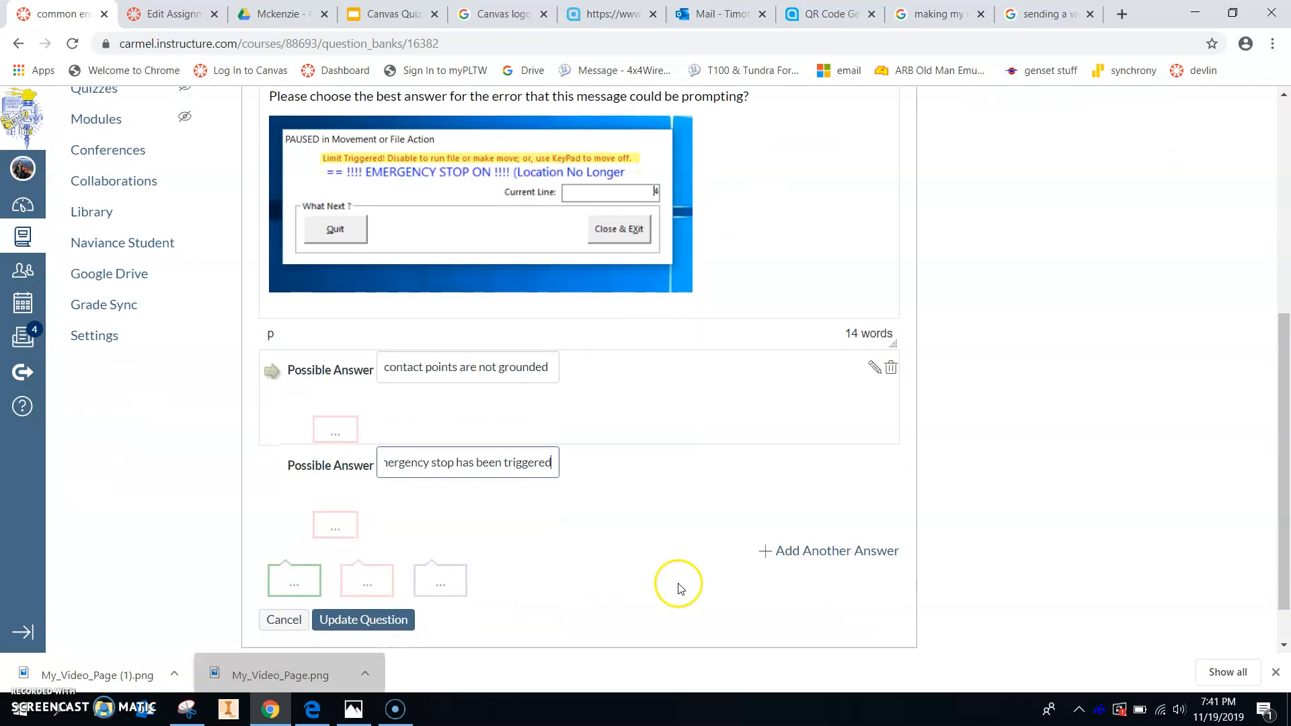
click(787, 553)
text(door is not shut)
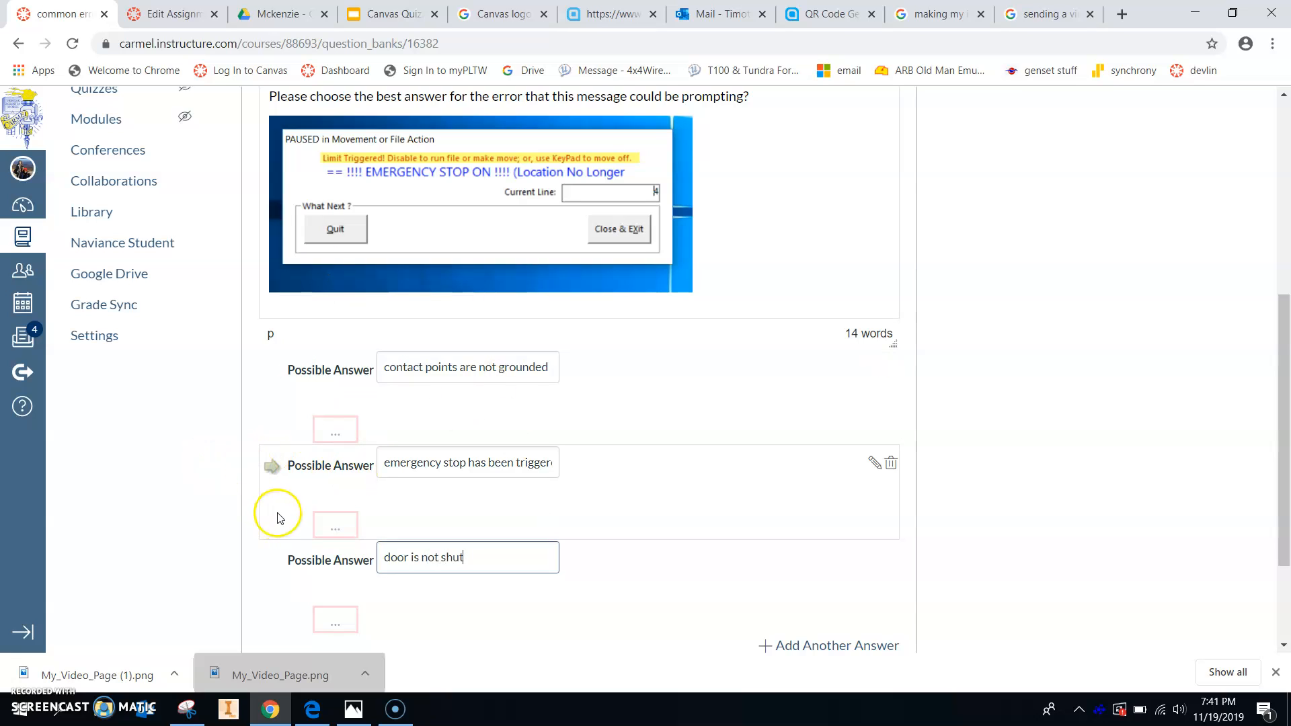
- Mark the emergency stop answer as the correct one and save the question to the bank
click(271, 464)
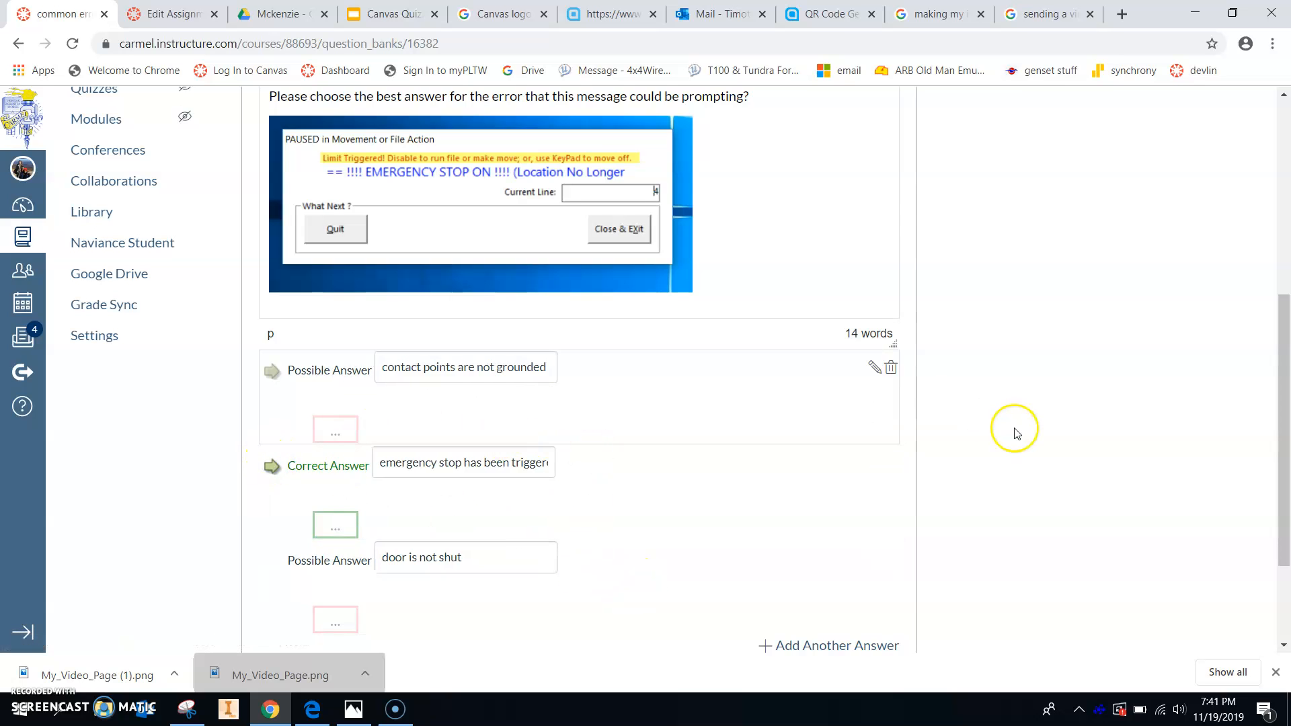
scroll(1014, 431, down, 2)
click(402, 563)
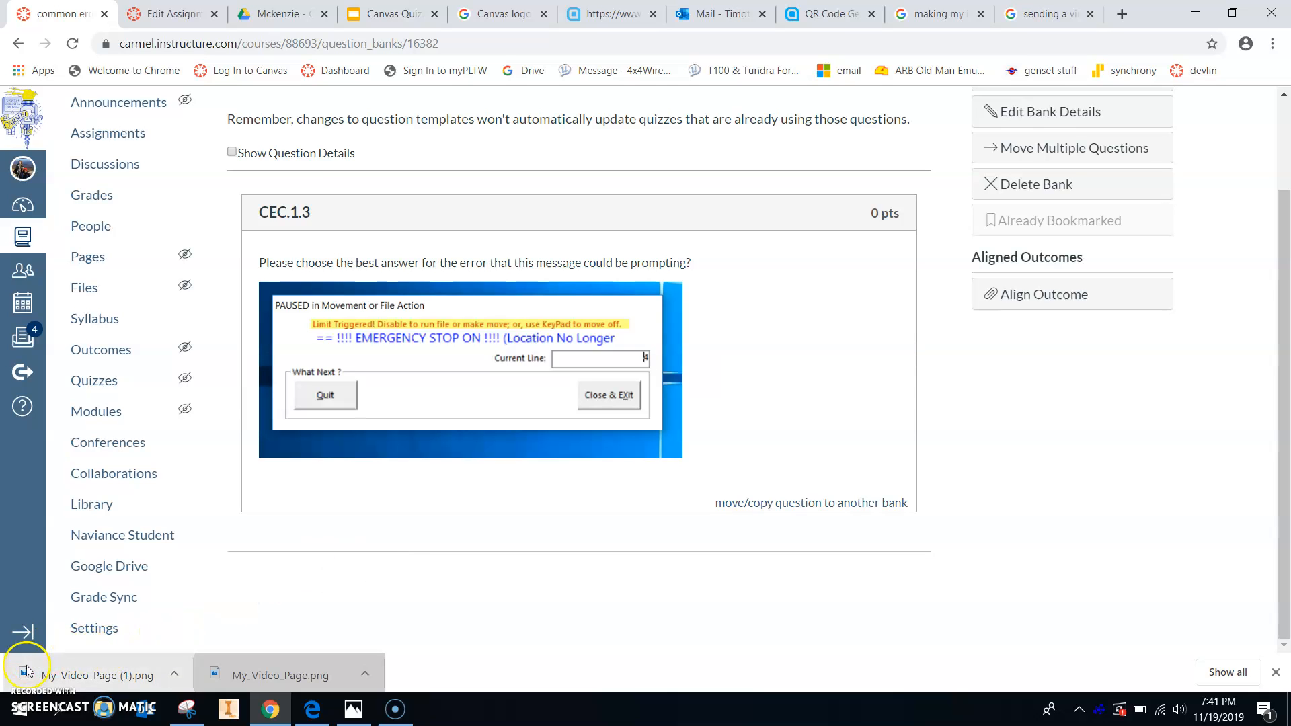
scroll(1013, 499, up, 2)
scroll(1014, 501, down, 1)
scroll(1015, 503, up, 1)
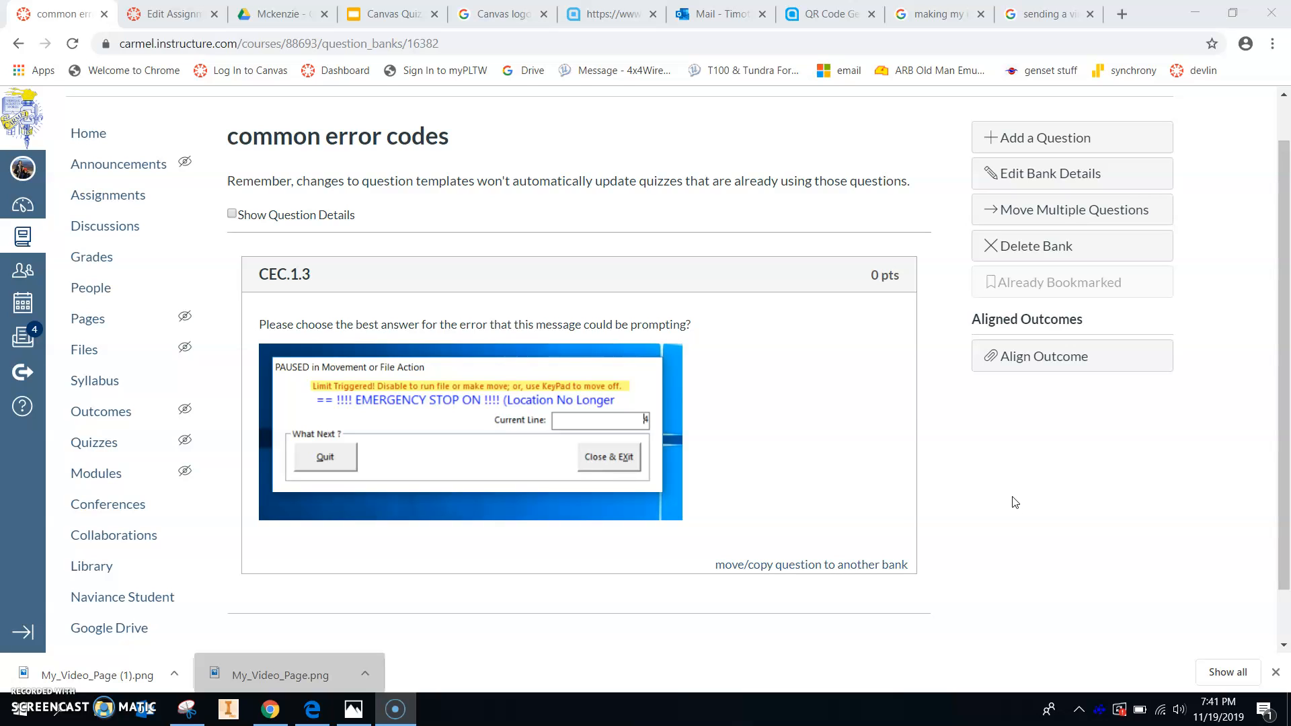
scroll(1016, 502, up, 1)
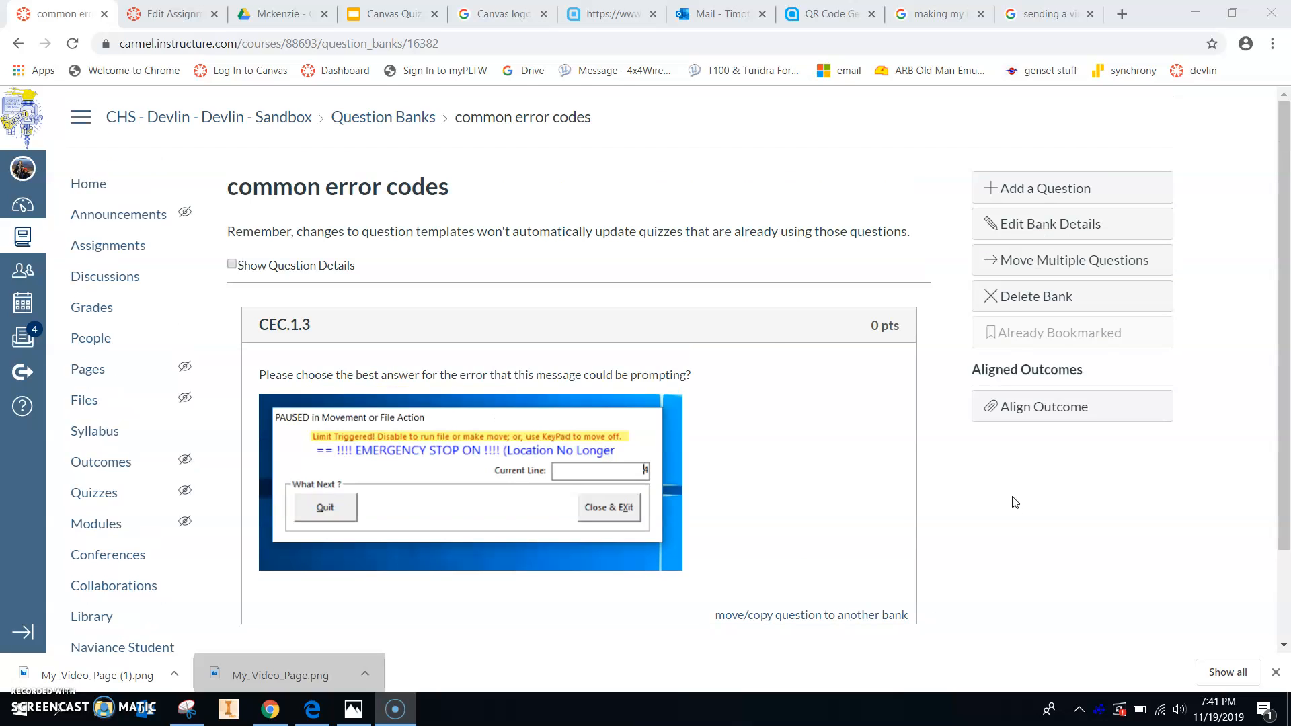
- Create a new quiz in the course's quiz list
scroll(396, 259, down, 1)
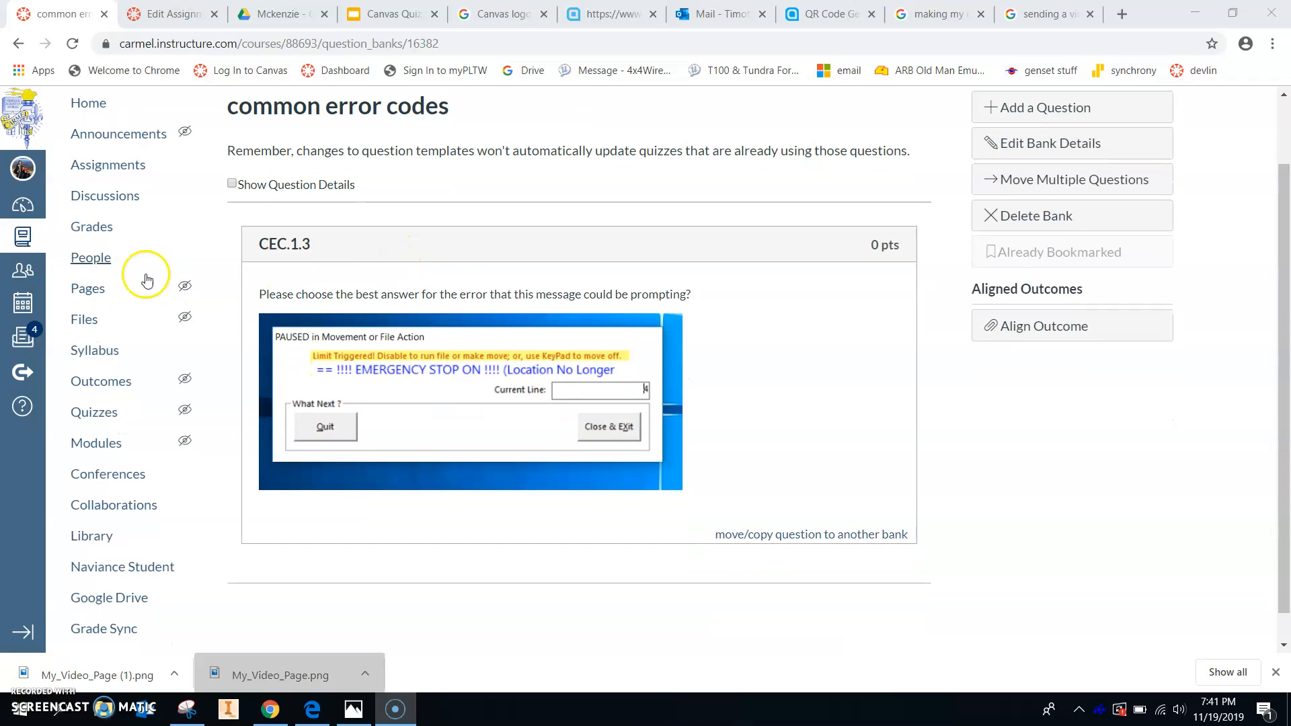
click(106, 419)
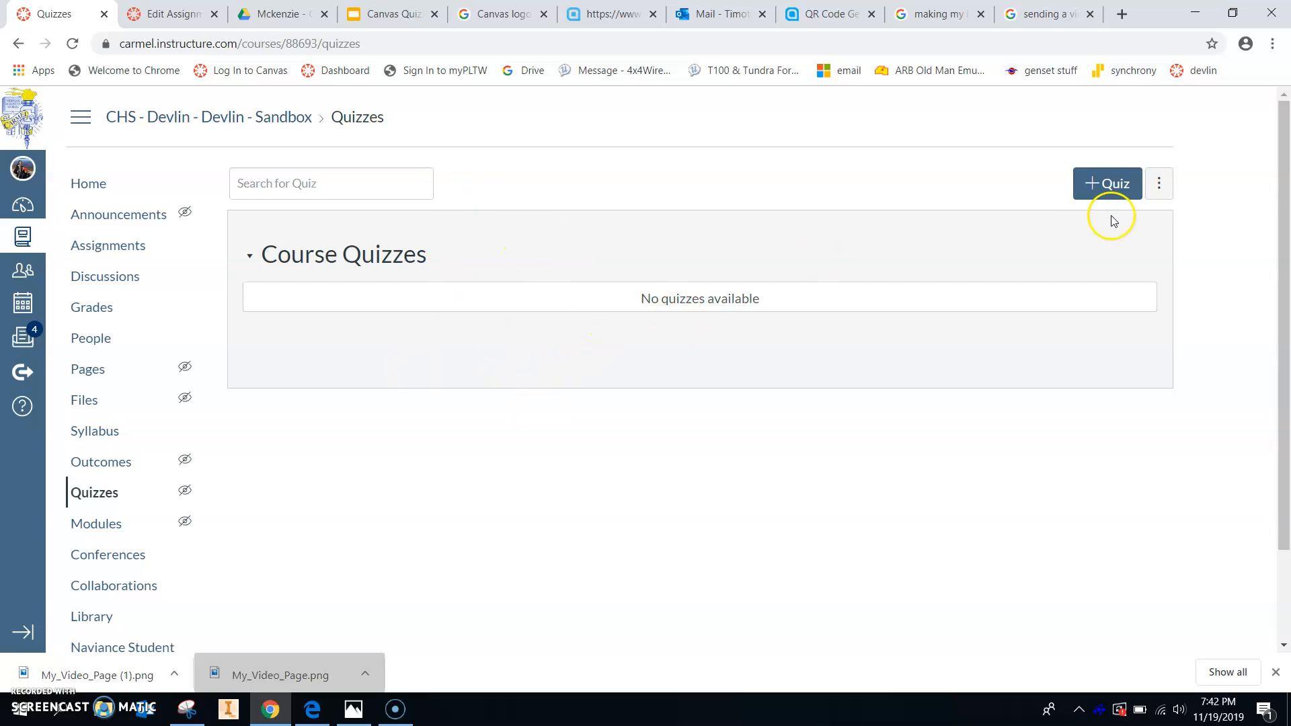
click(1110, 189)
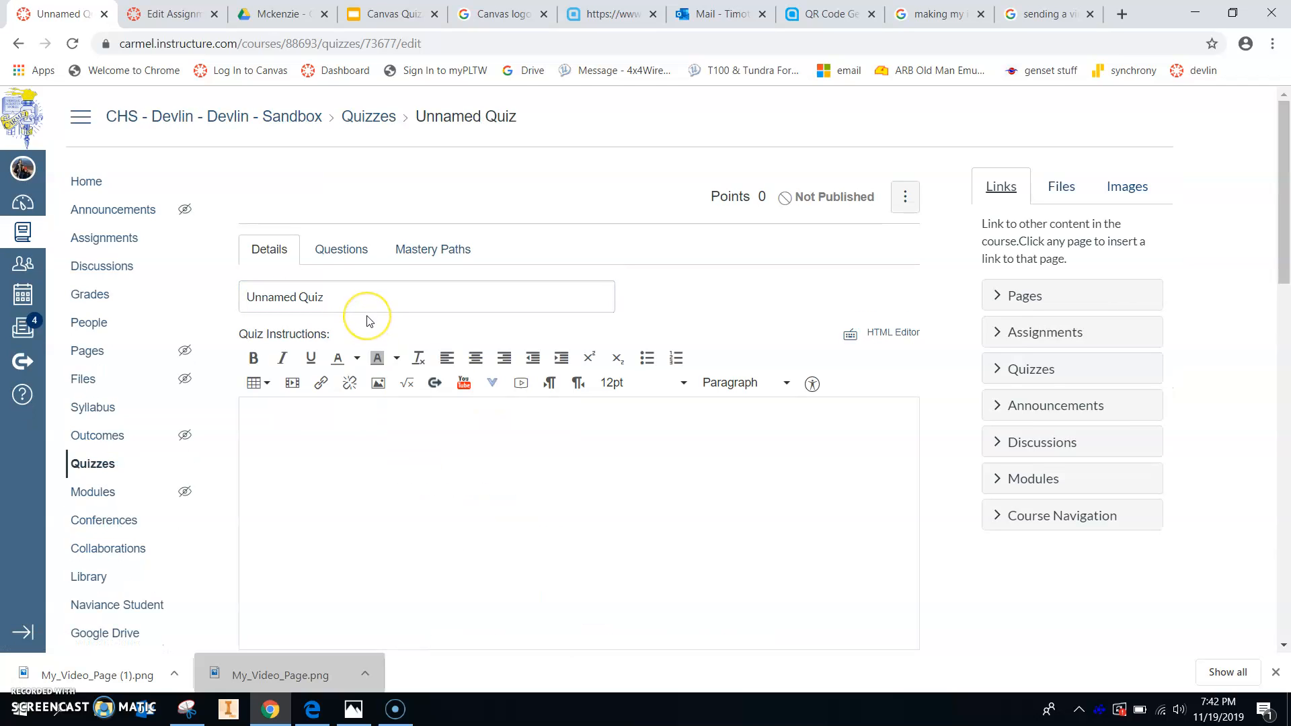
- Replace the quiz's default title with "Error Codes Warm up"
click(348, 290)
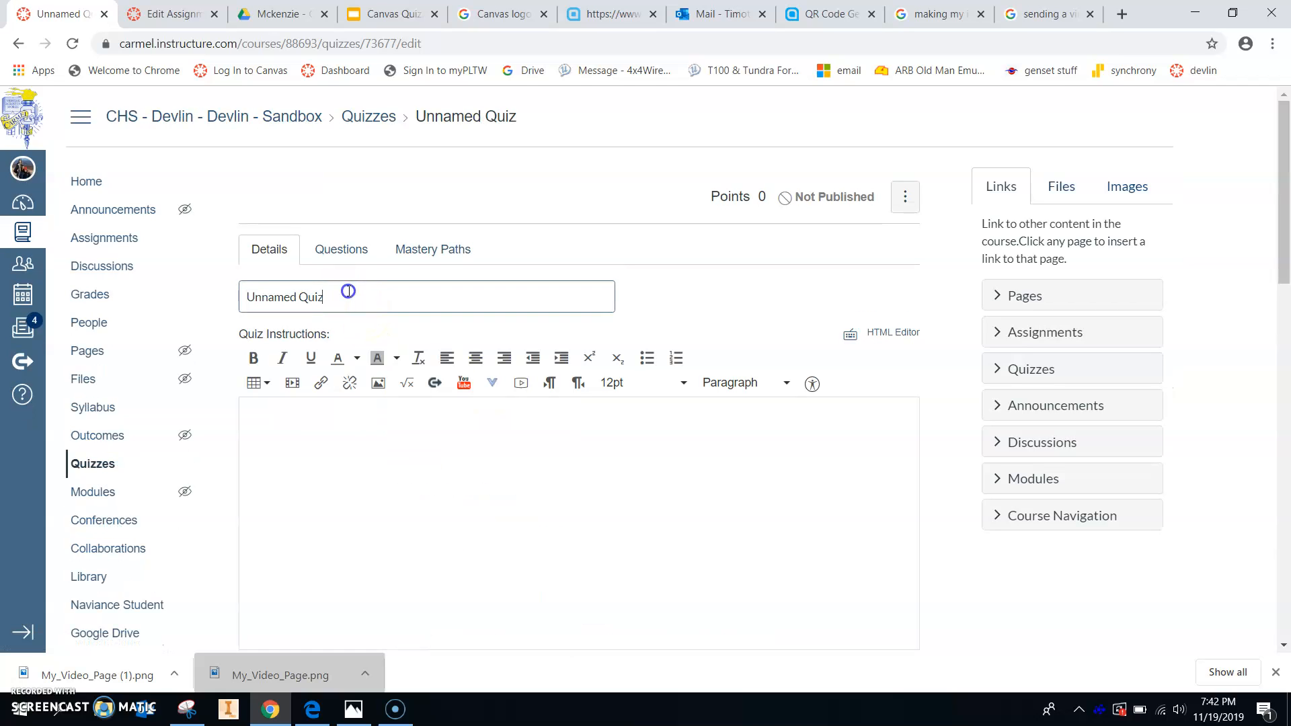
key(BackSpace)
key(BackSpace)
key(BackSpace)
key(BackSpace)
key(BackSpace)
key(BackSpace)
key(BackSpace)
key(BackSpace)
key(BackSpace)
key(BackSpace)
key(BackSpace)
key(BackSpace)
text(Error Codes Warm up)
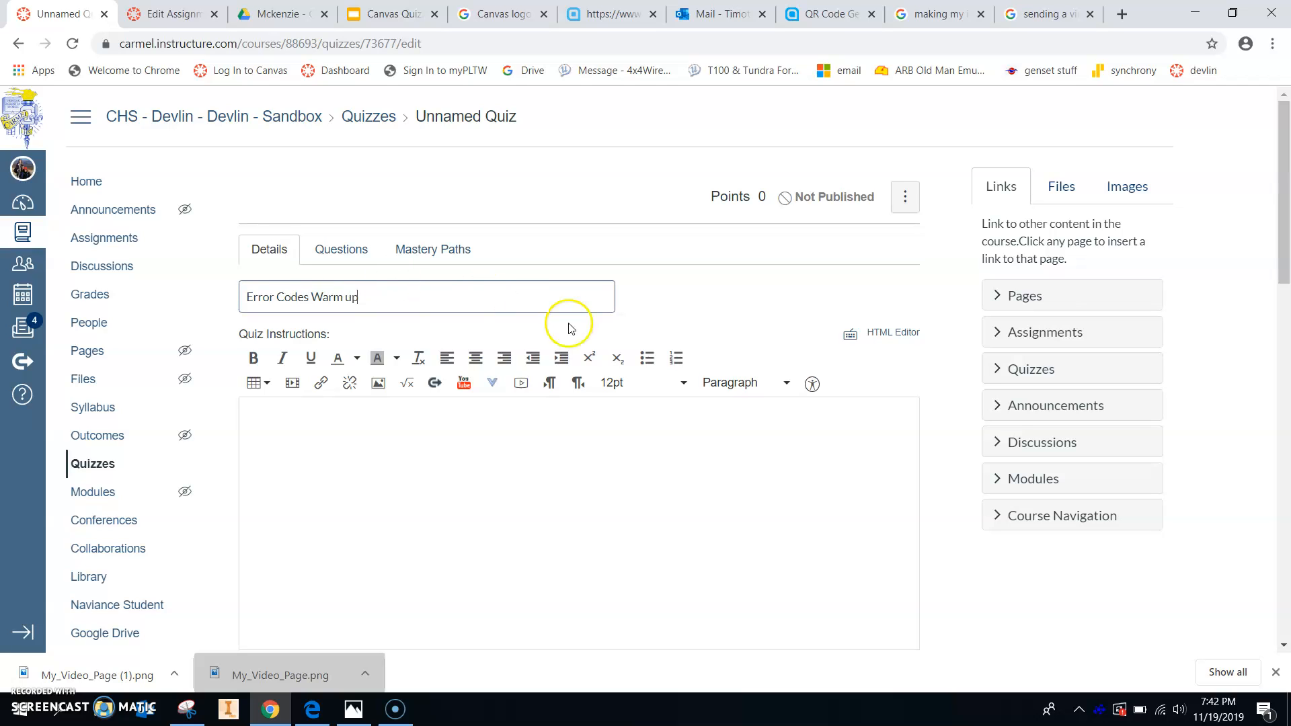
- Enter the quiz instructions "This will review content from last class."
scroll(735, 397, down, 2)
click(532, 395)
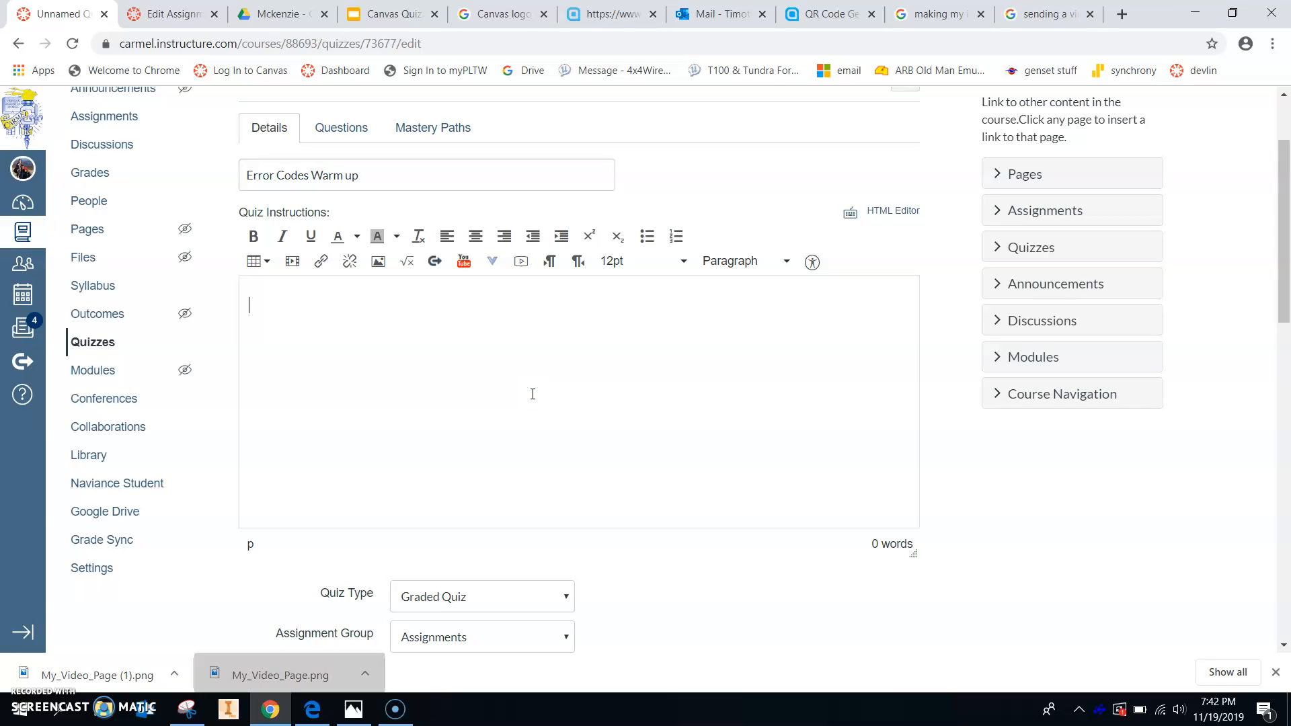
text(This will review content from last class.)
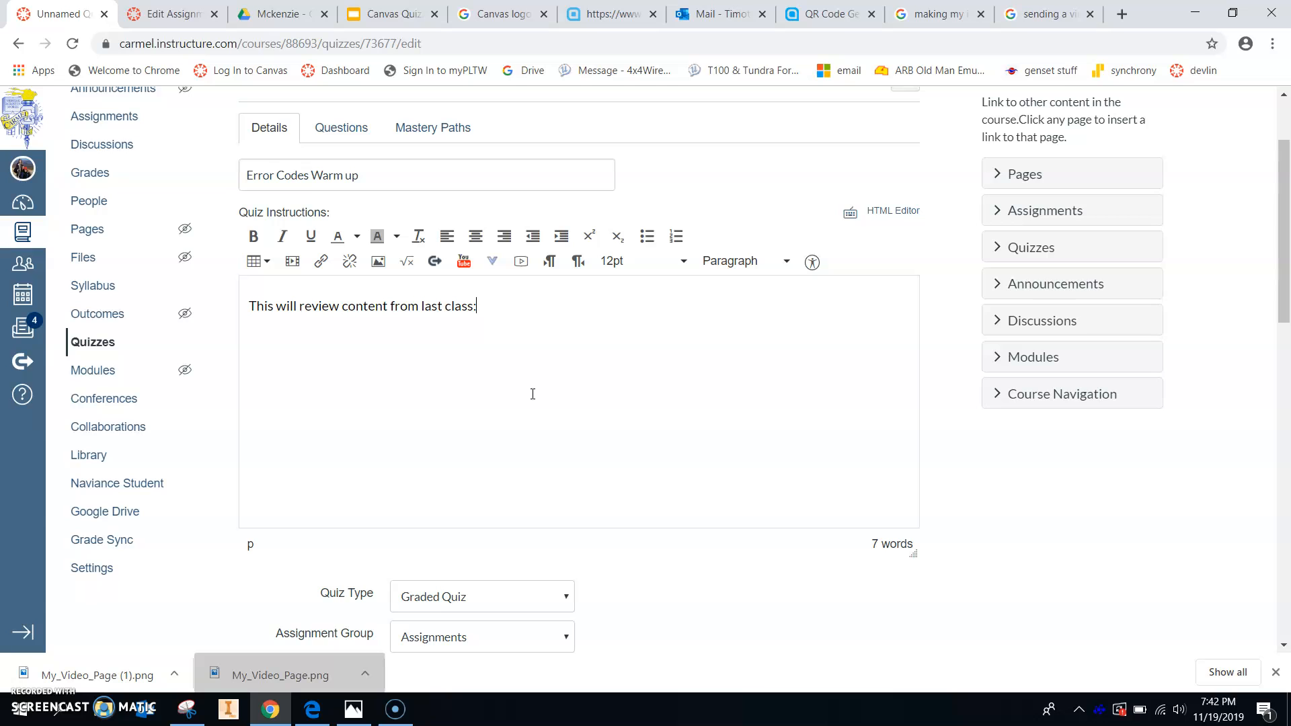
- Keep the quiz as a Graded Quiz in the Assignments group and enable Sync to PowerSchool
scroll(533, 394, down, 3)
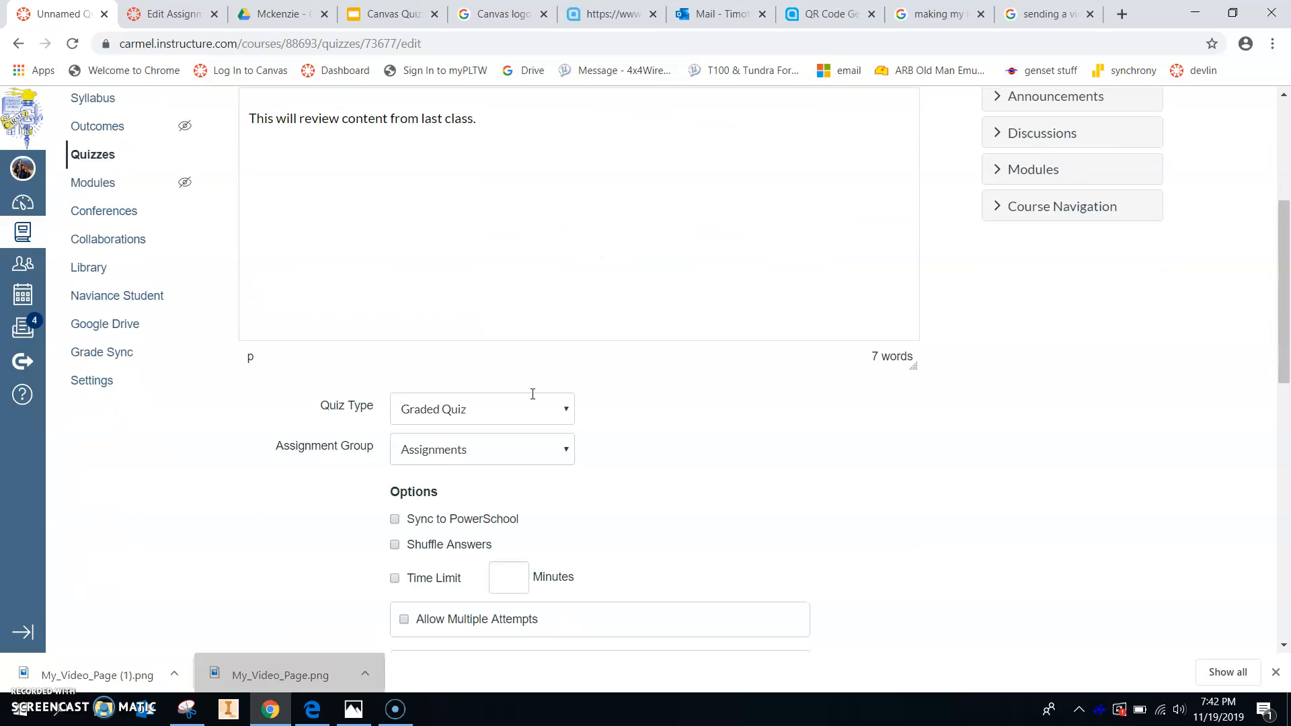
click(494, 368)
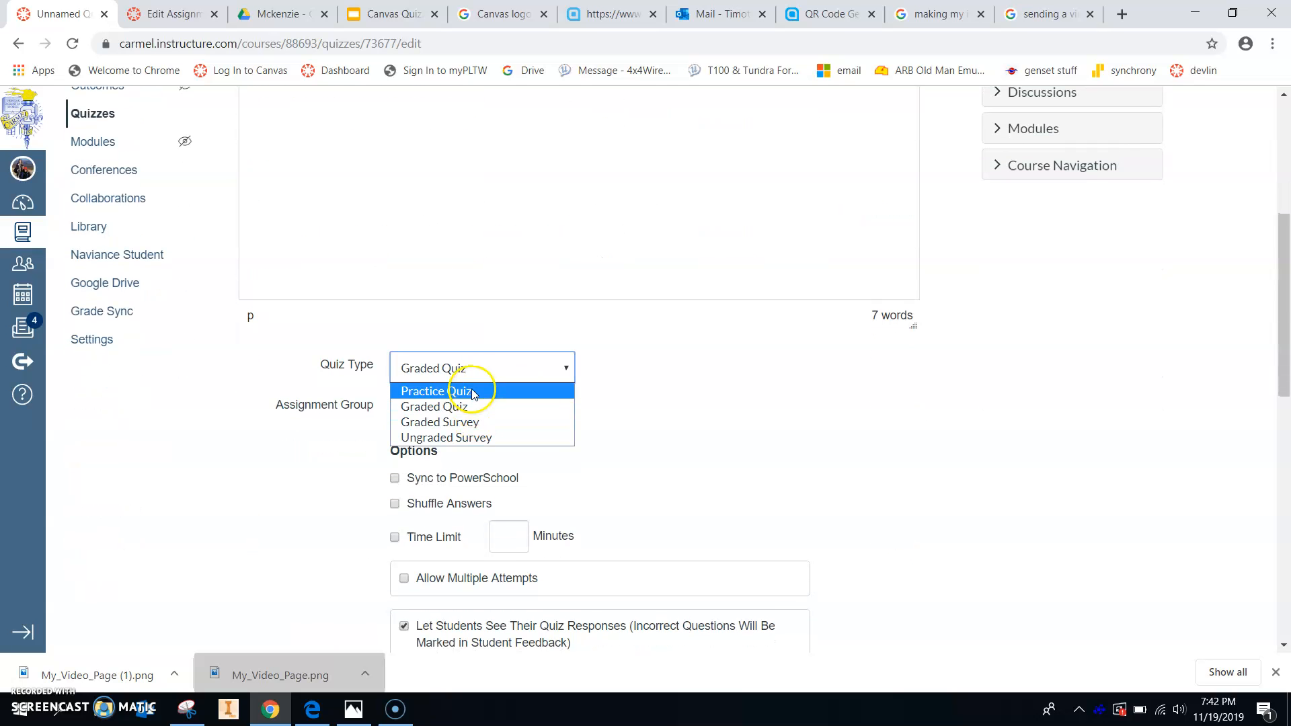
click(724, 472)
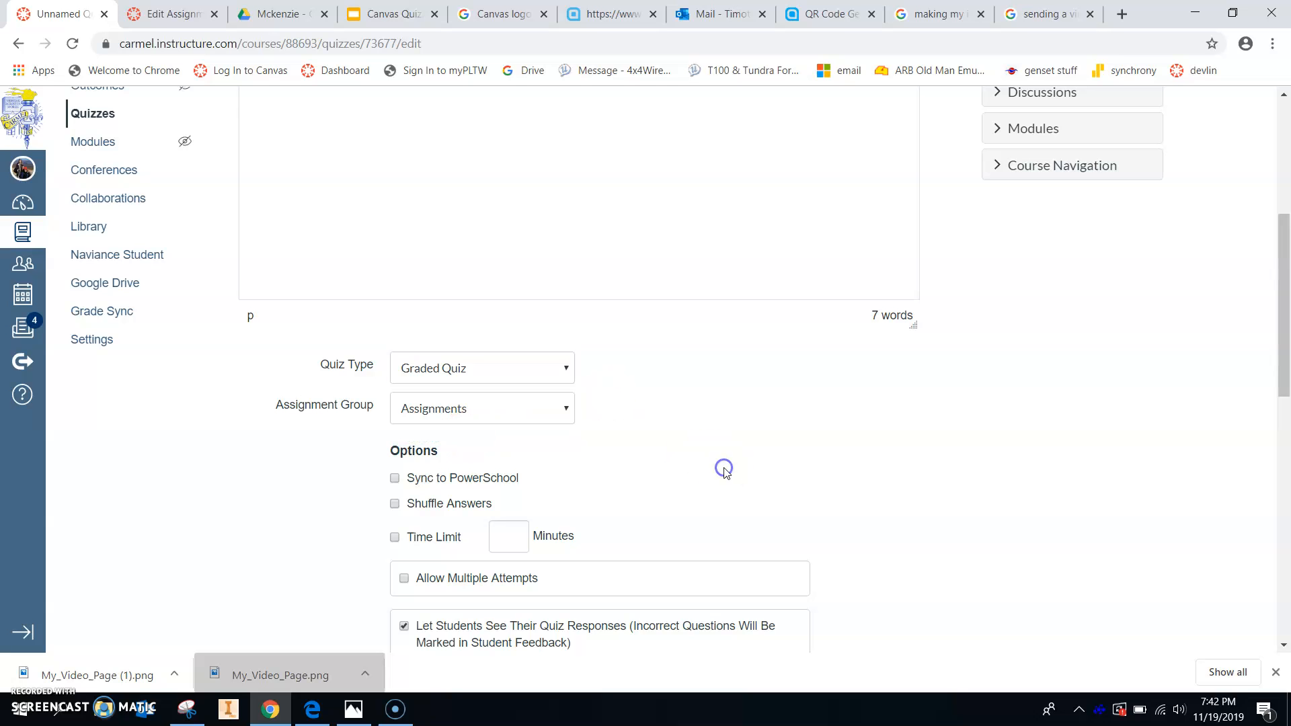
scroll(725, 472, down, 1)
click(496, 331)
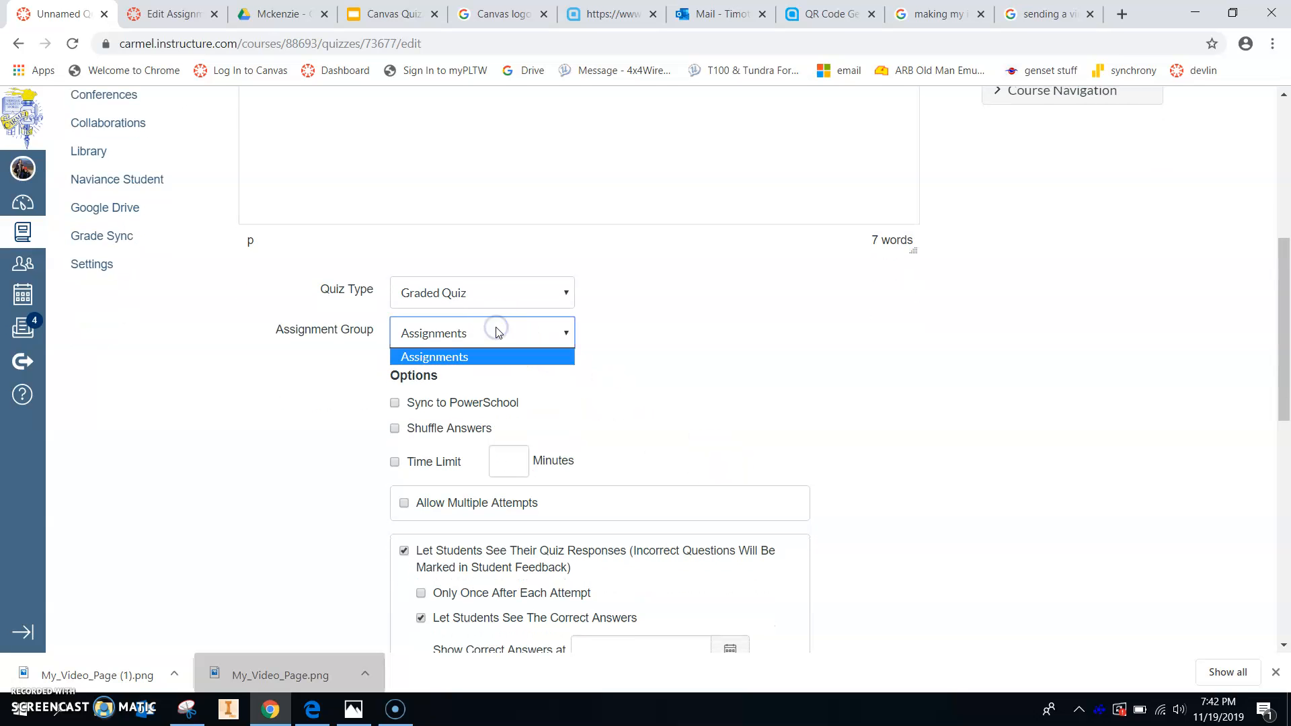
click(496, 331)
scroll(501, 297, down, 1)
click(460, 322)
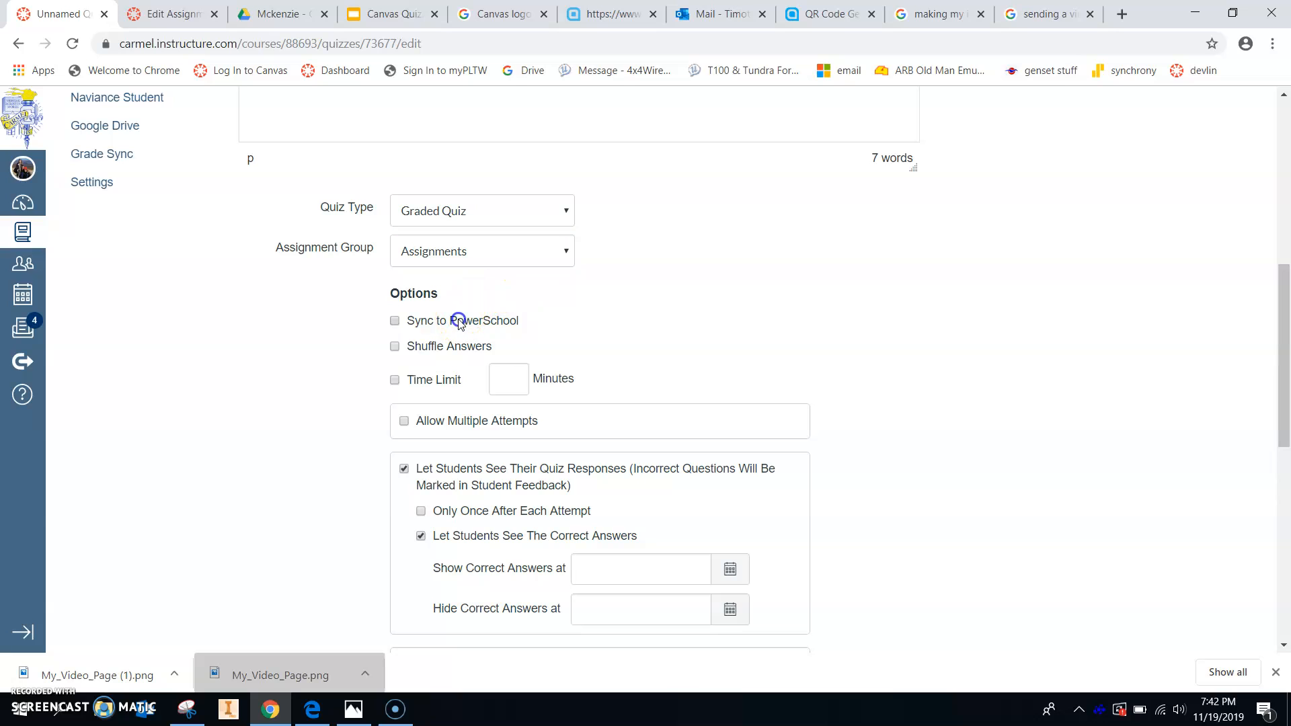
- Try allowing multiple attempts with the highest quiz score kept
scroll(715, 357, down, 1)
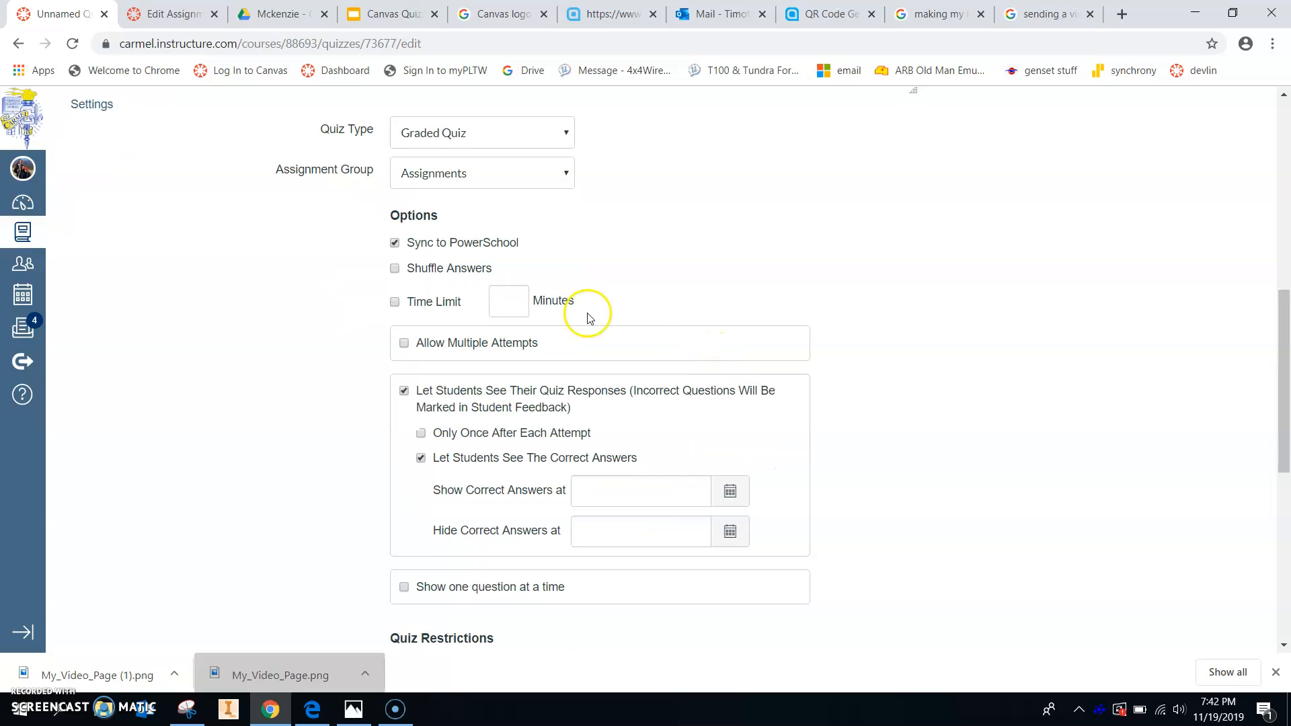
click(403, 346)
scroll(332, 367, down, 1)
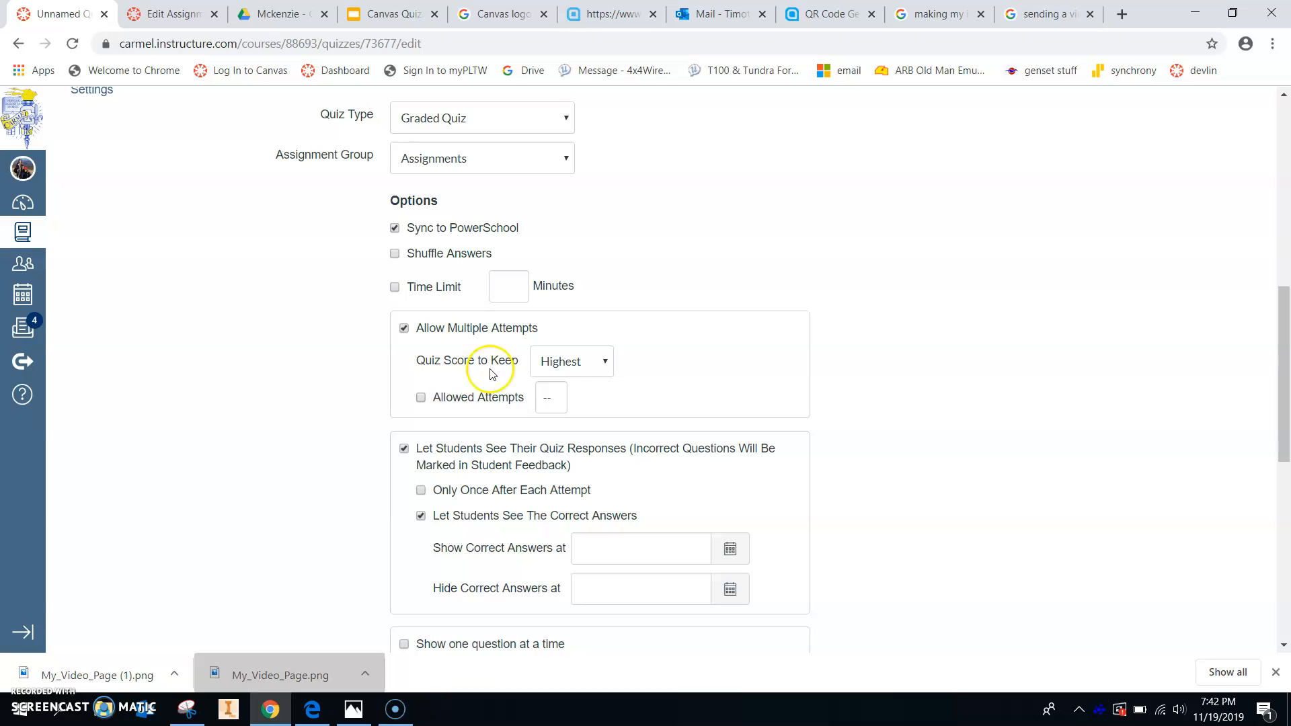
click(555, 361)
click(555, 361)
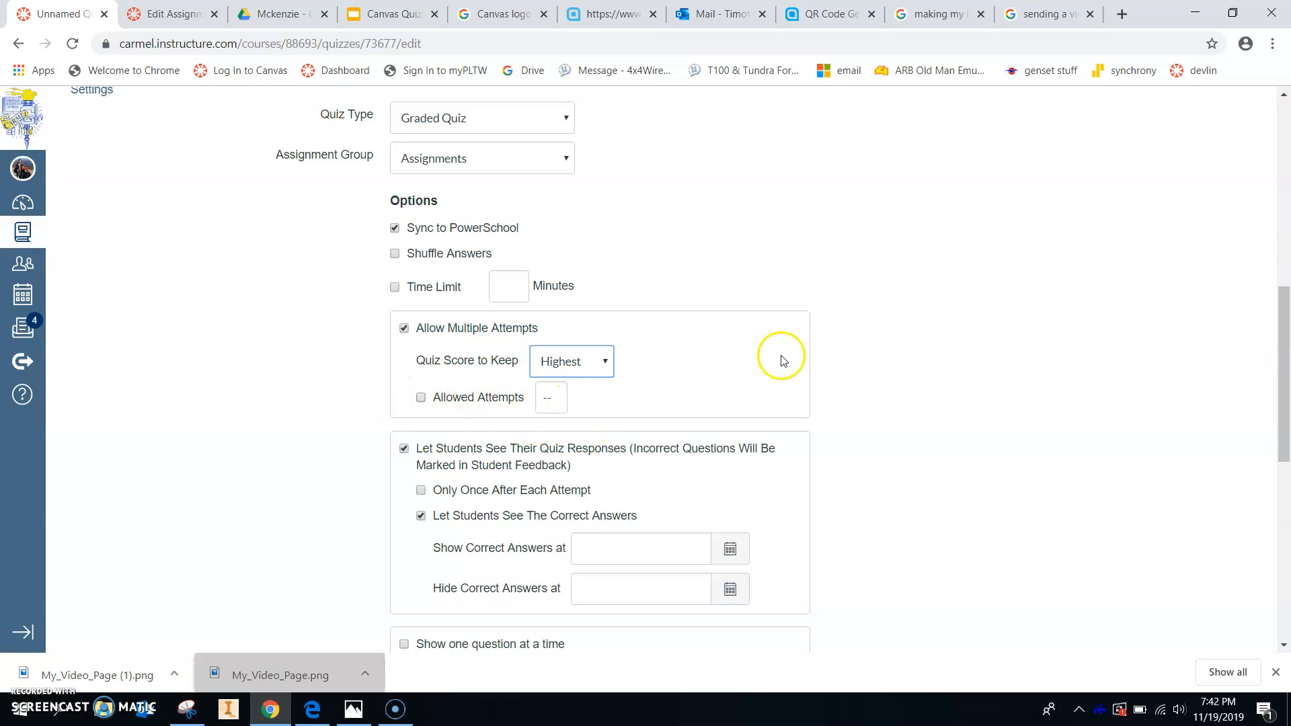
scroll(778, 355, down, 1)
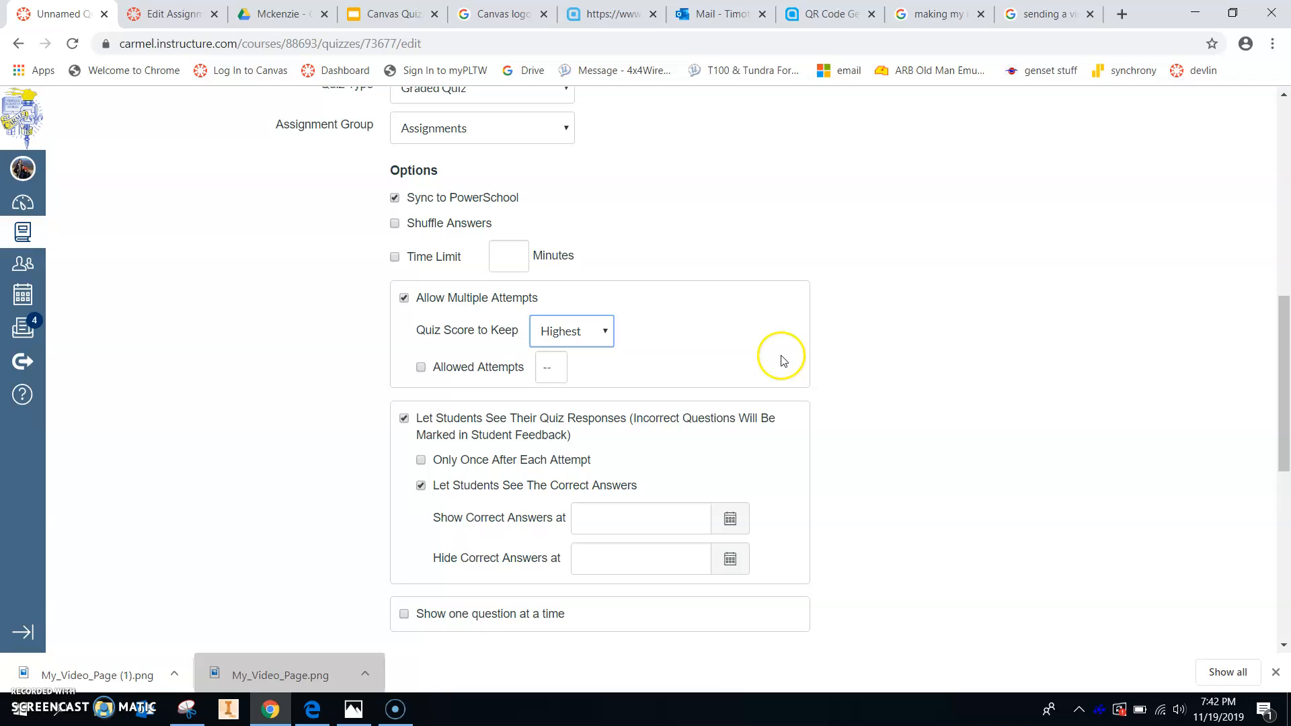
click(404, 297)
scroll(245, 360, down, 1)
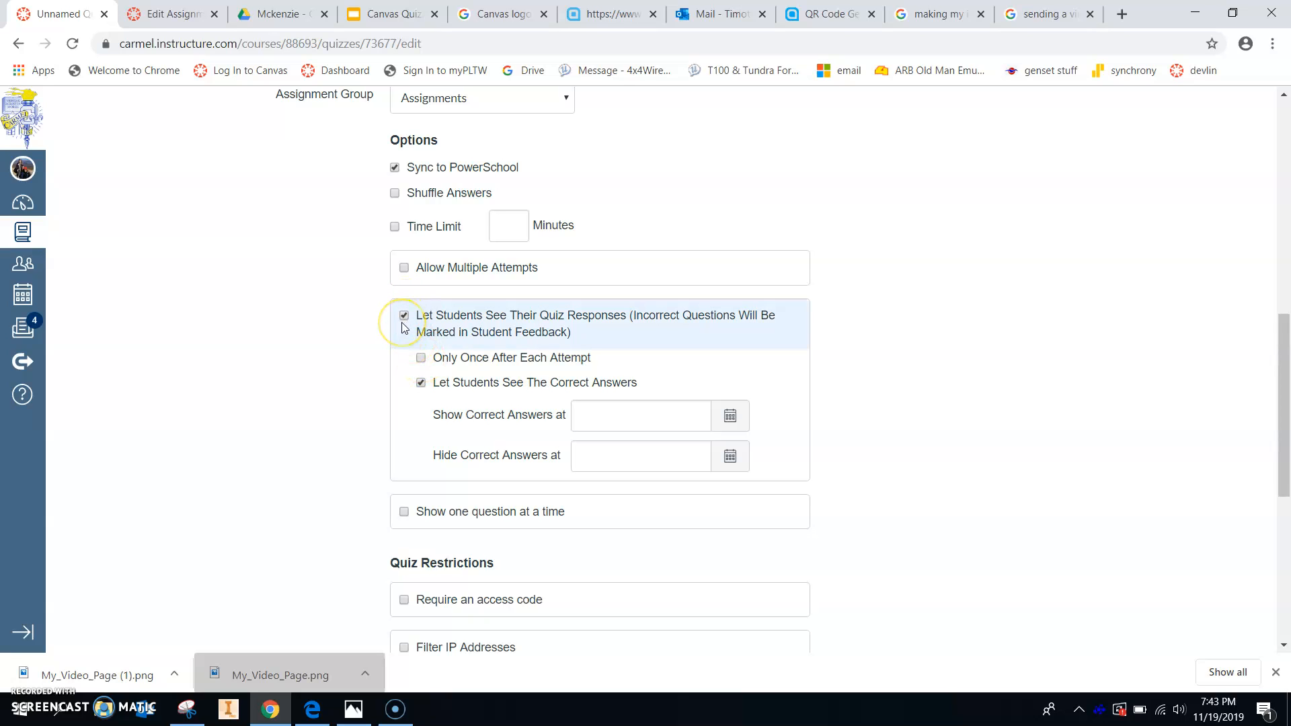
- Try requiring an access code in the quiz restrictions
scroll(404, 328, down, 1)
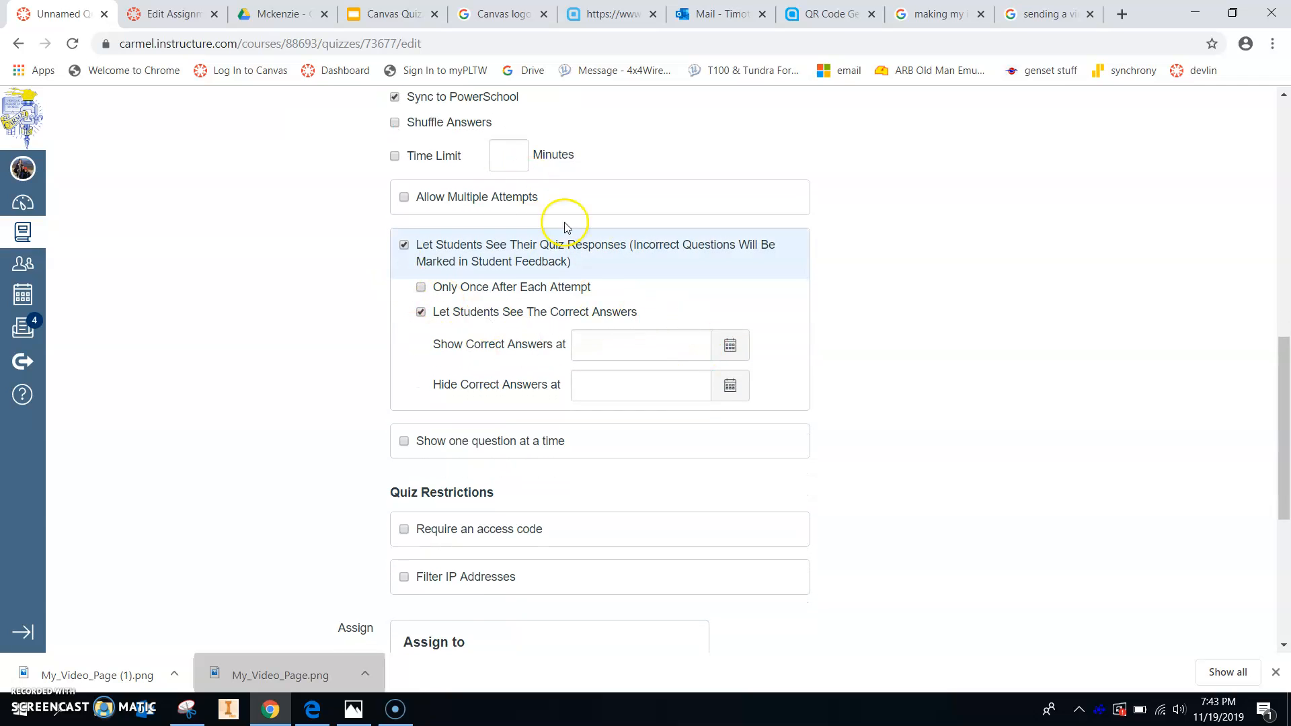
scroll(162, 246, down, 2)
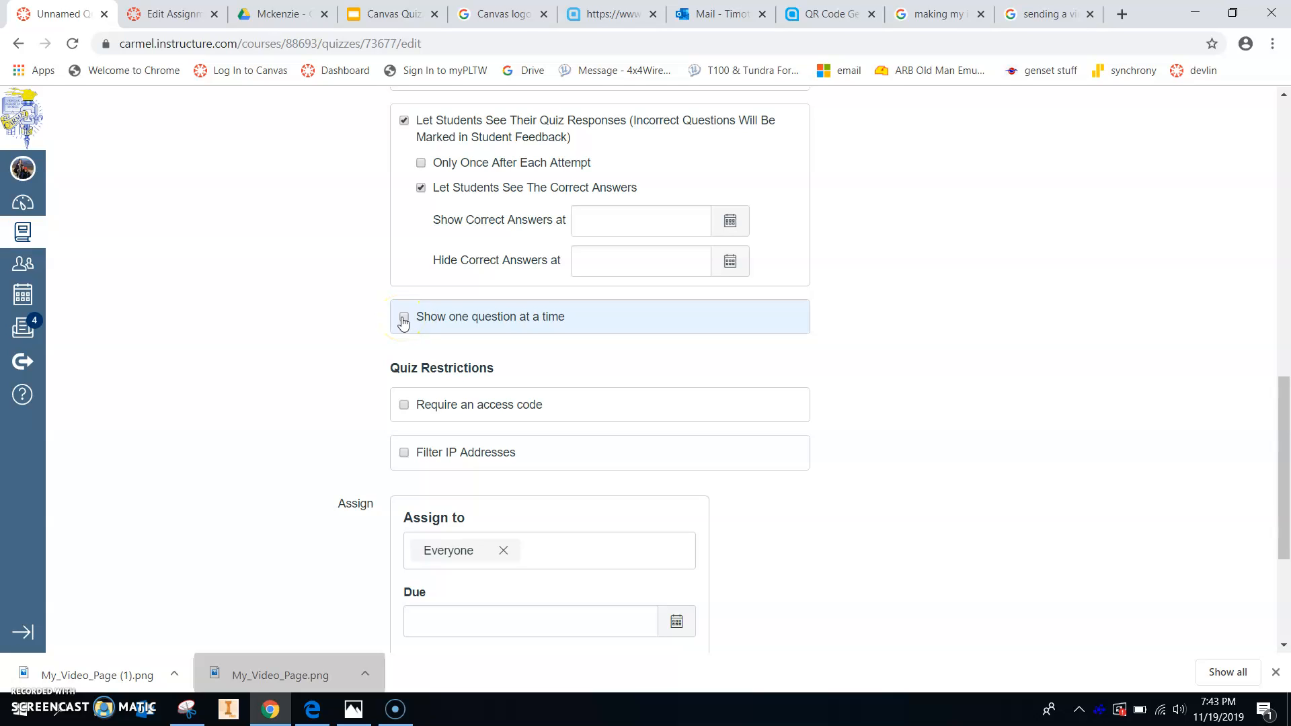
scroll(403, 321, down, 1)
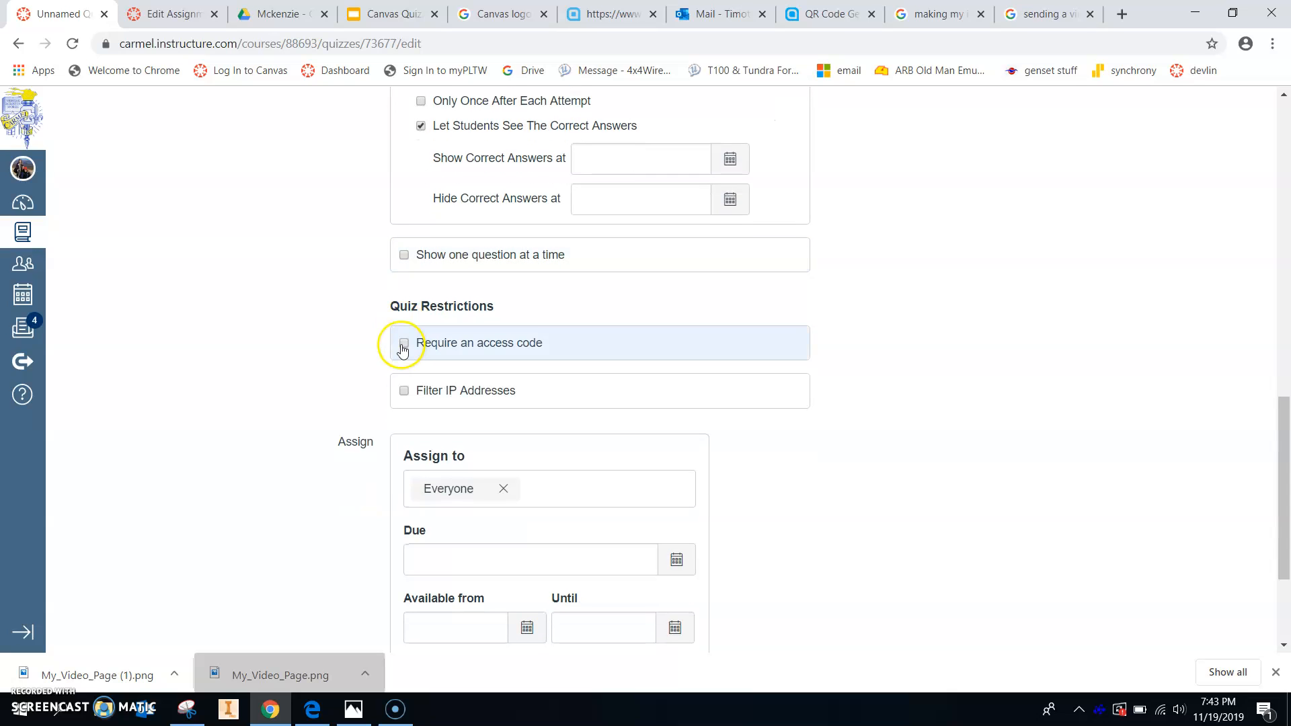
click(403, 344)
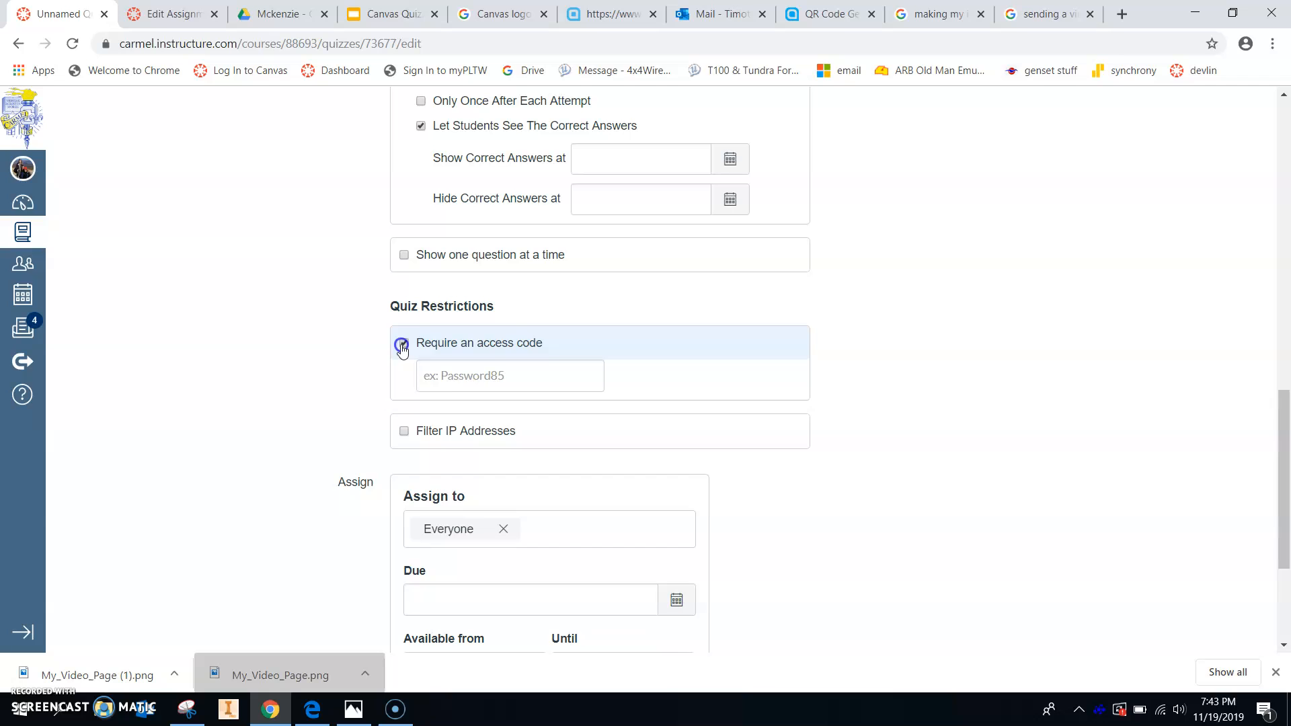
click(401, 344)
- Check the due date calendar and remove Everyone from the quiz's assignees
scroll(286, 345, down, 2)
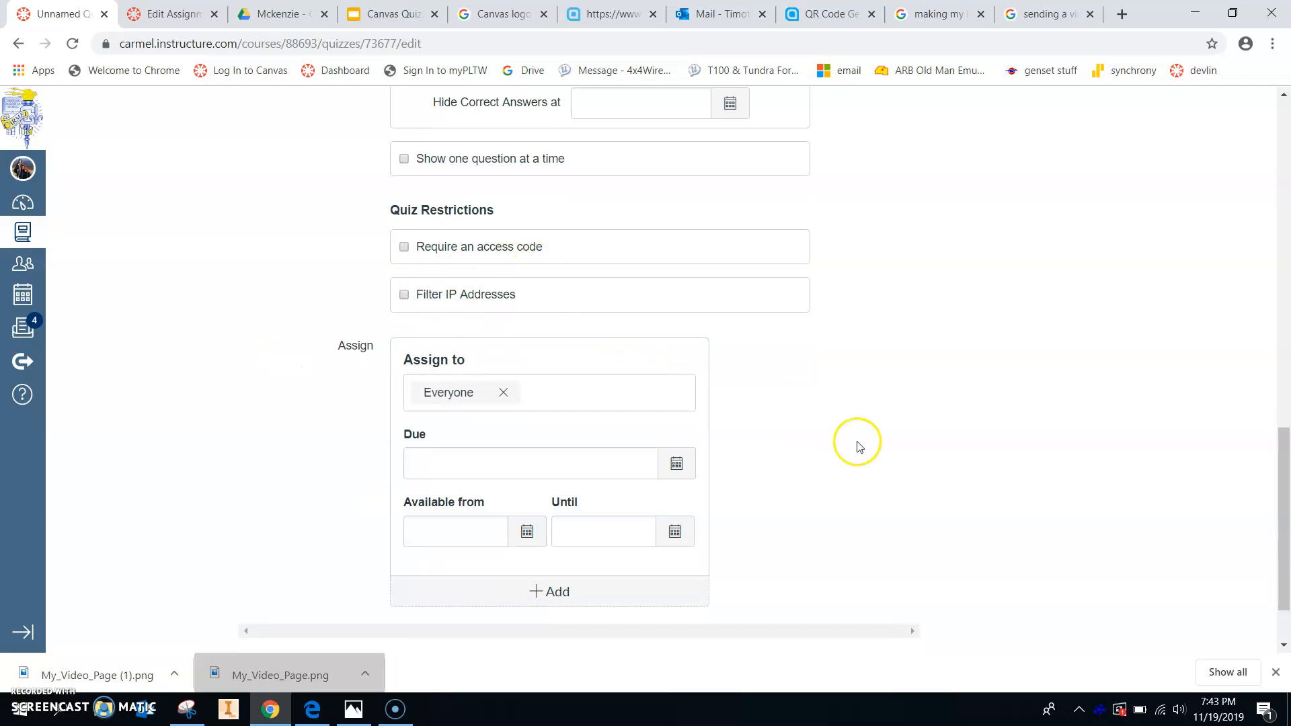
scroll(858, 447, down, 1)
scroll(861, 448, down, 1)
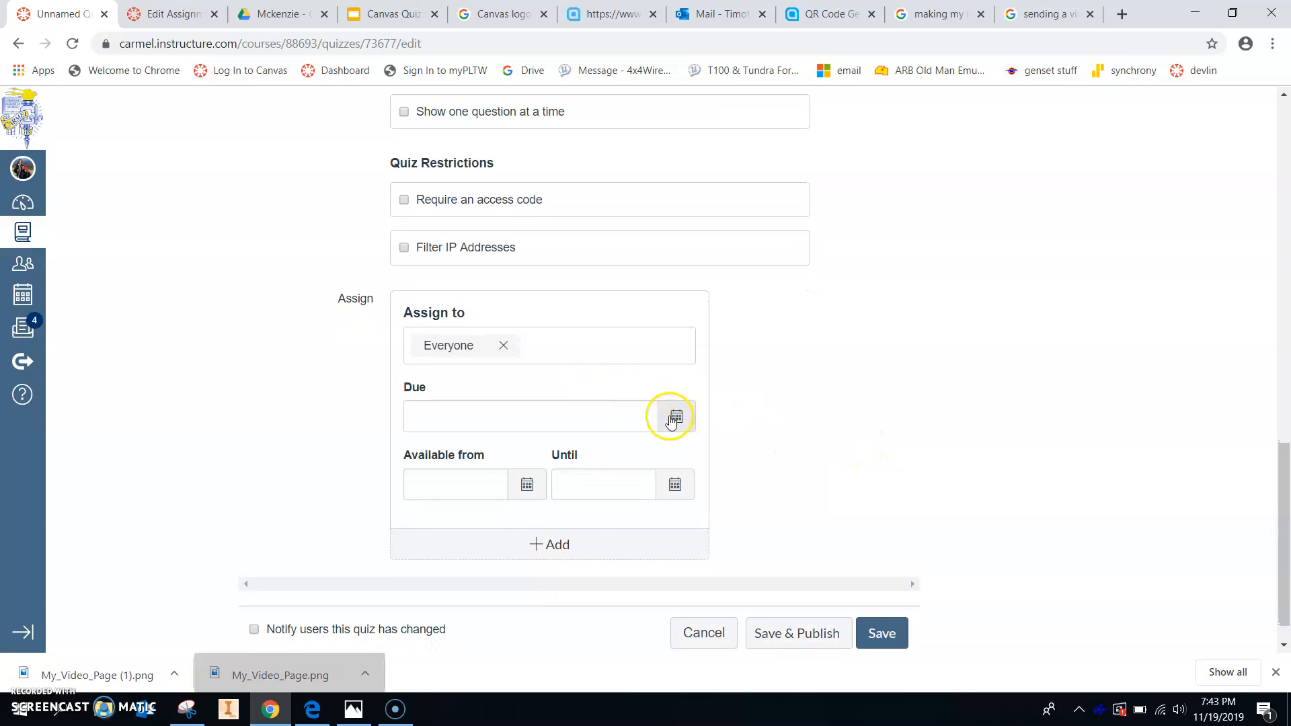
click(671, 419)
click(817, 438)
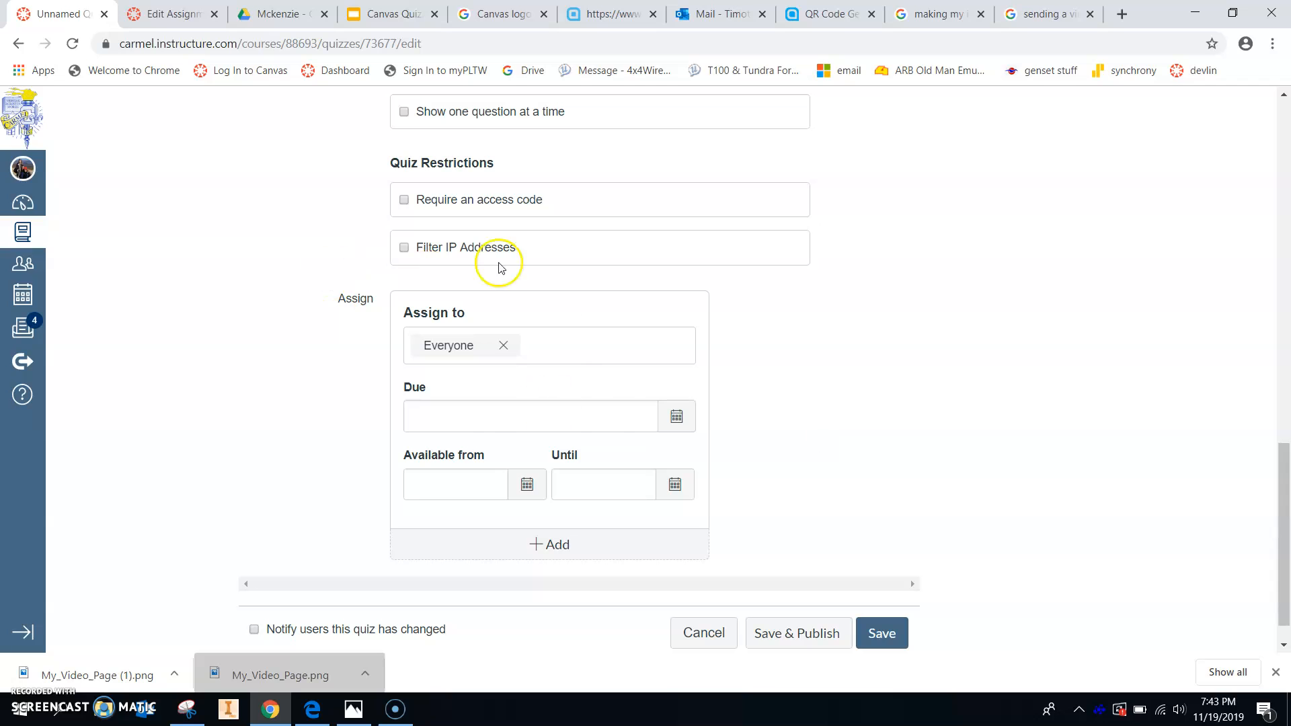
click(503, 346)
click(471, 352)
click(474, 355)
click(338, 341)
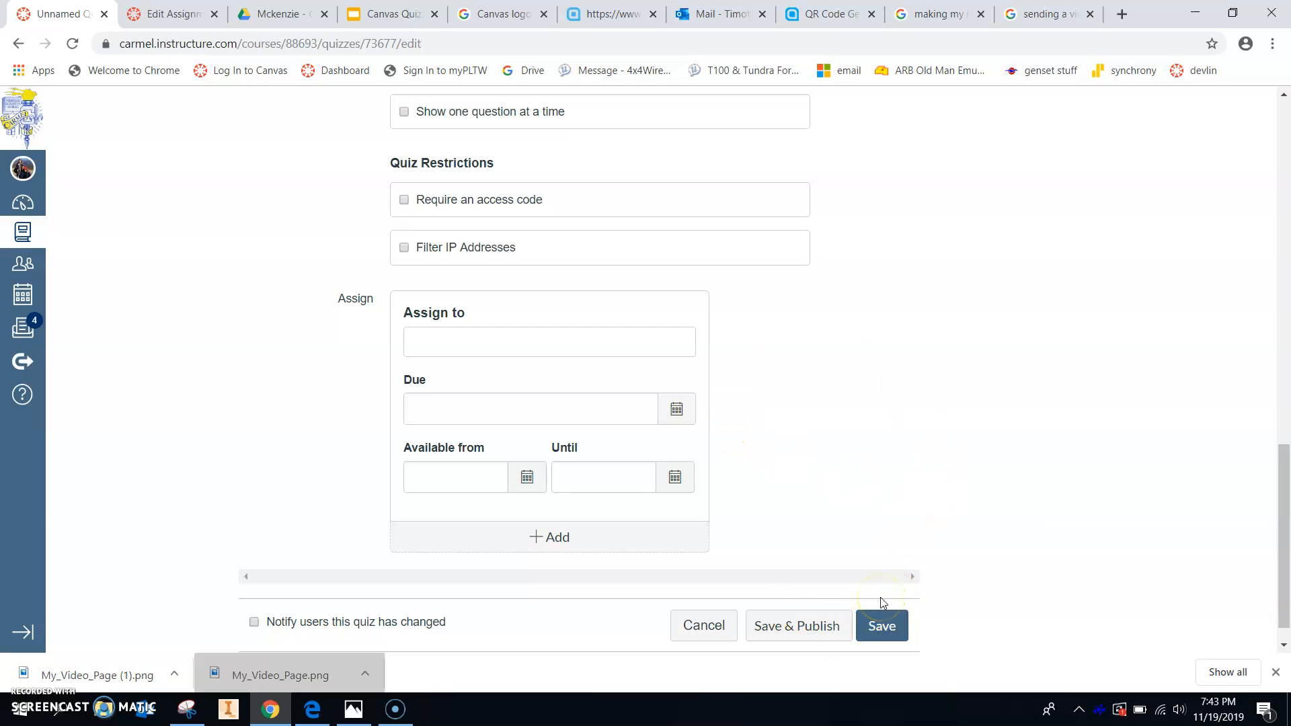
- Go to the quiz's questions and open the finder for existing question bank items
scroll(884, 603, down, 1)
scroll(882, 597, up, 15)
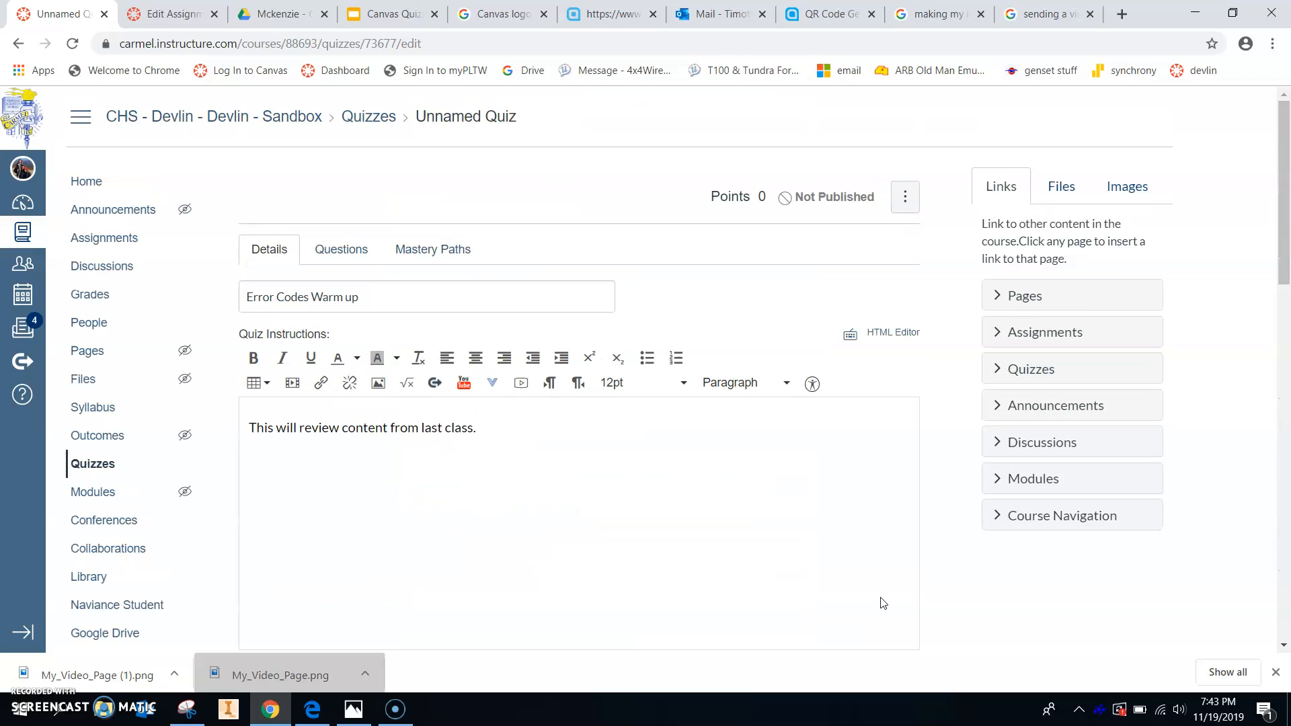
scroll(842, 239, down, 2)
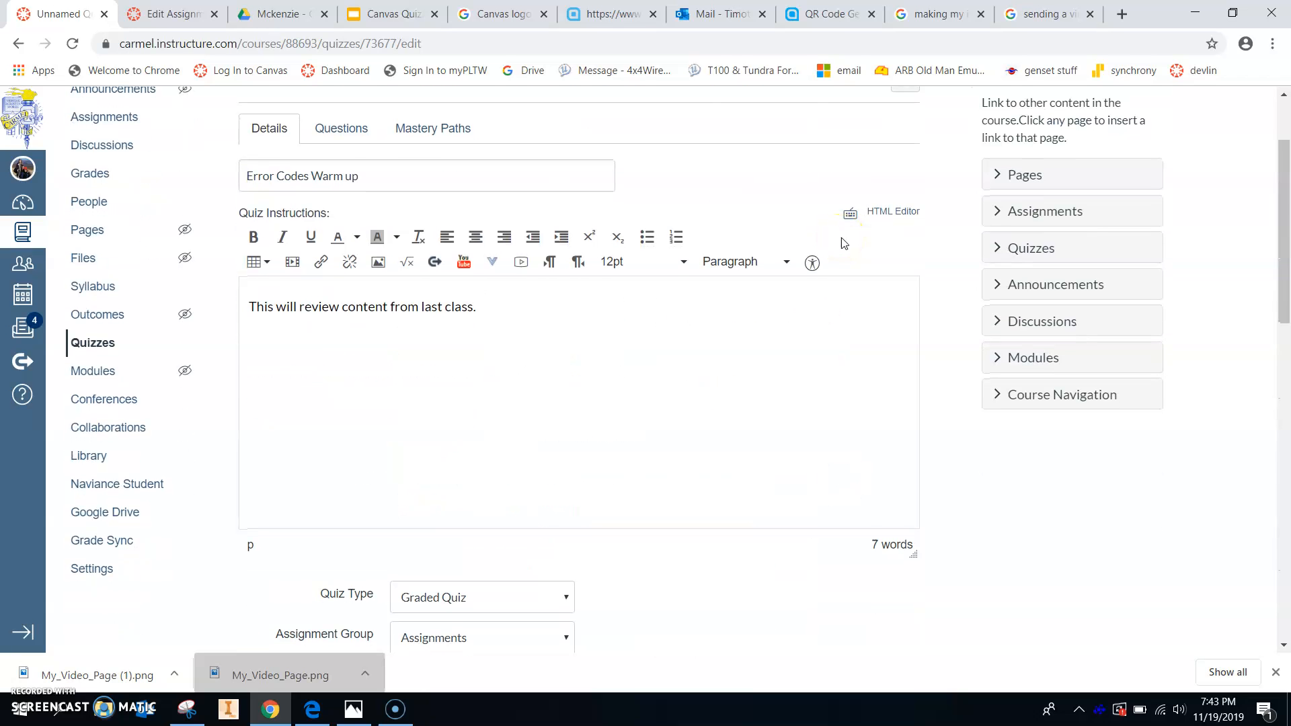
scroll(842, 239, up, 1)
click(339, 221)
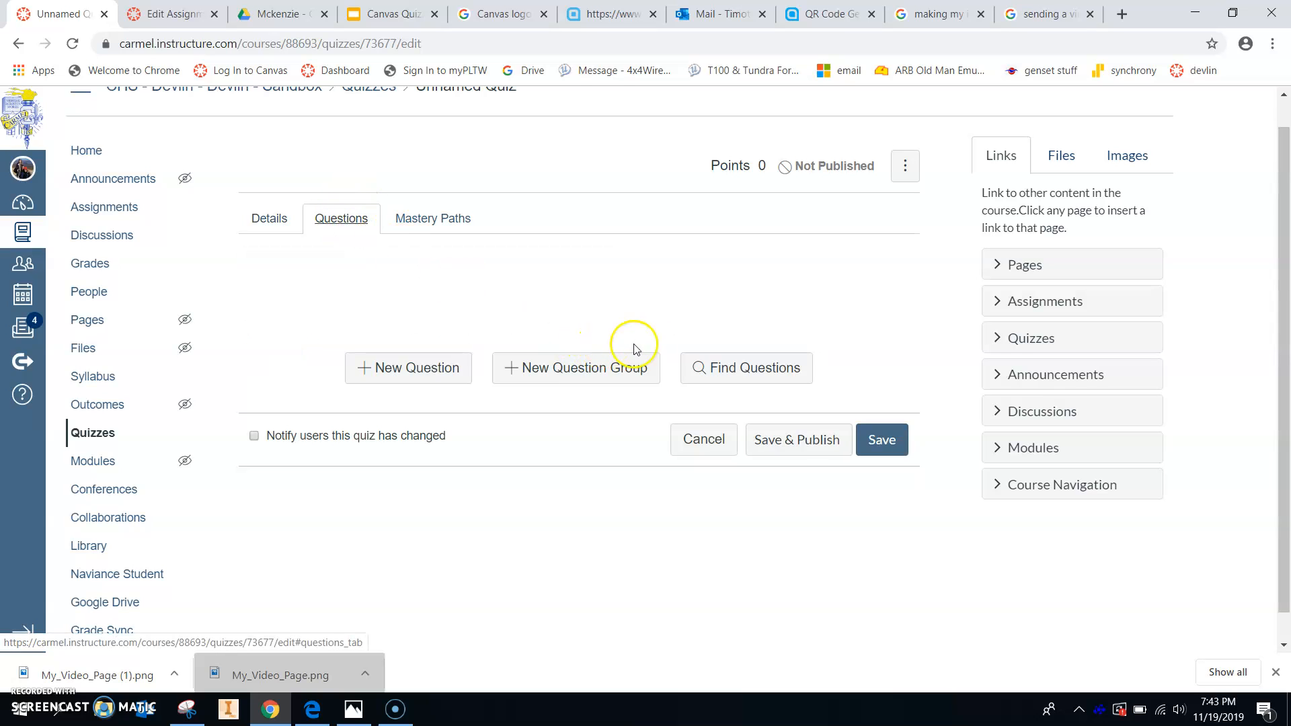
click(409, 374)
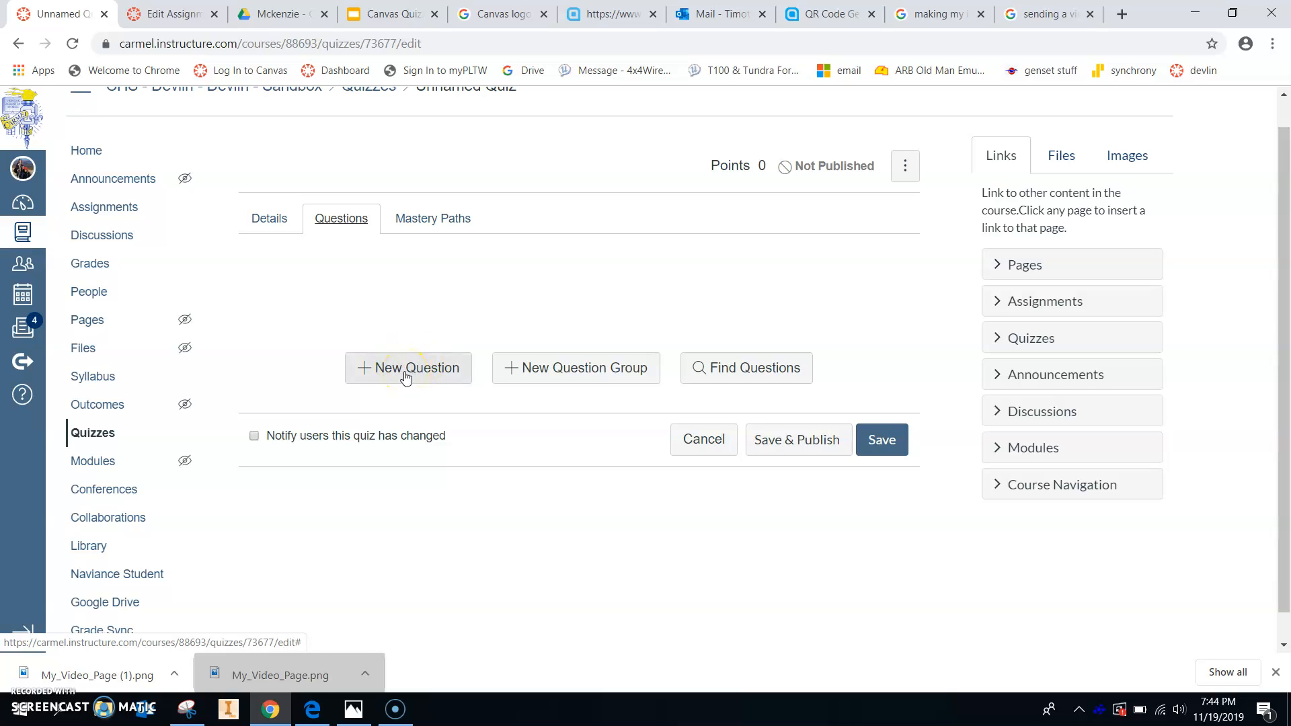
click(723, 366)
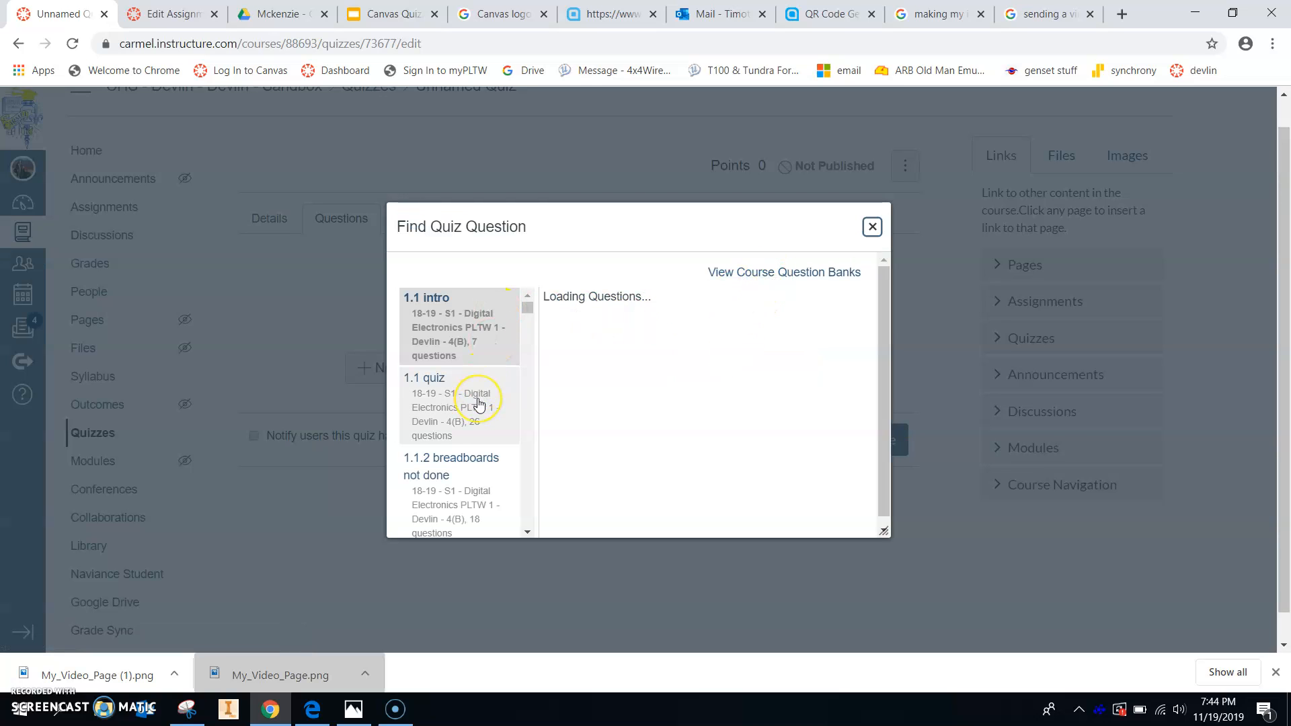
- Add question CEC.1.3 from the "common error codes" bank to the quiz with no question group
scroll(479, 403, down, 10)
scroll(479, 403, down, 10)
scroll(478, 403, down, 10)
scroll(479, 403, down, 10)
scroll(479, 403, down, 10)
scroll(479, 404, up, 2)
click(467, 355)
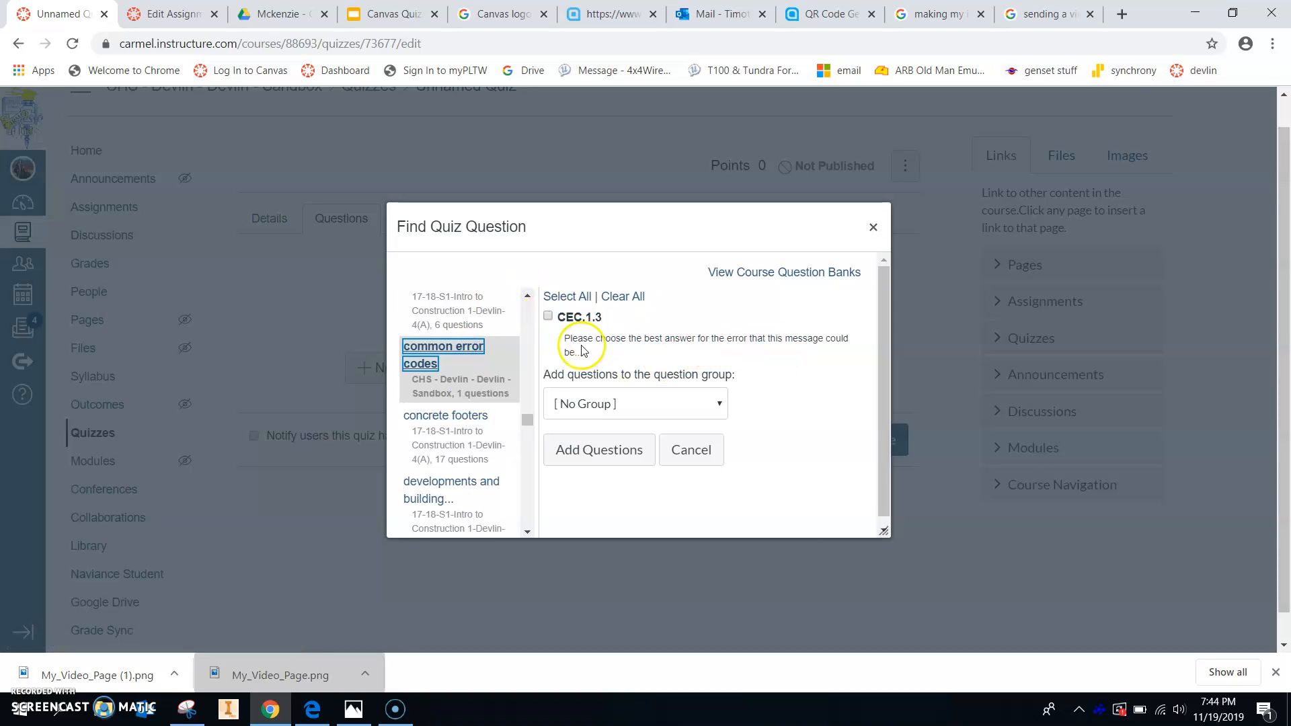
click(546, 319)
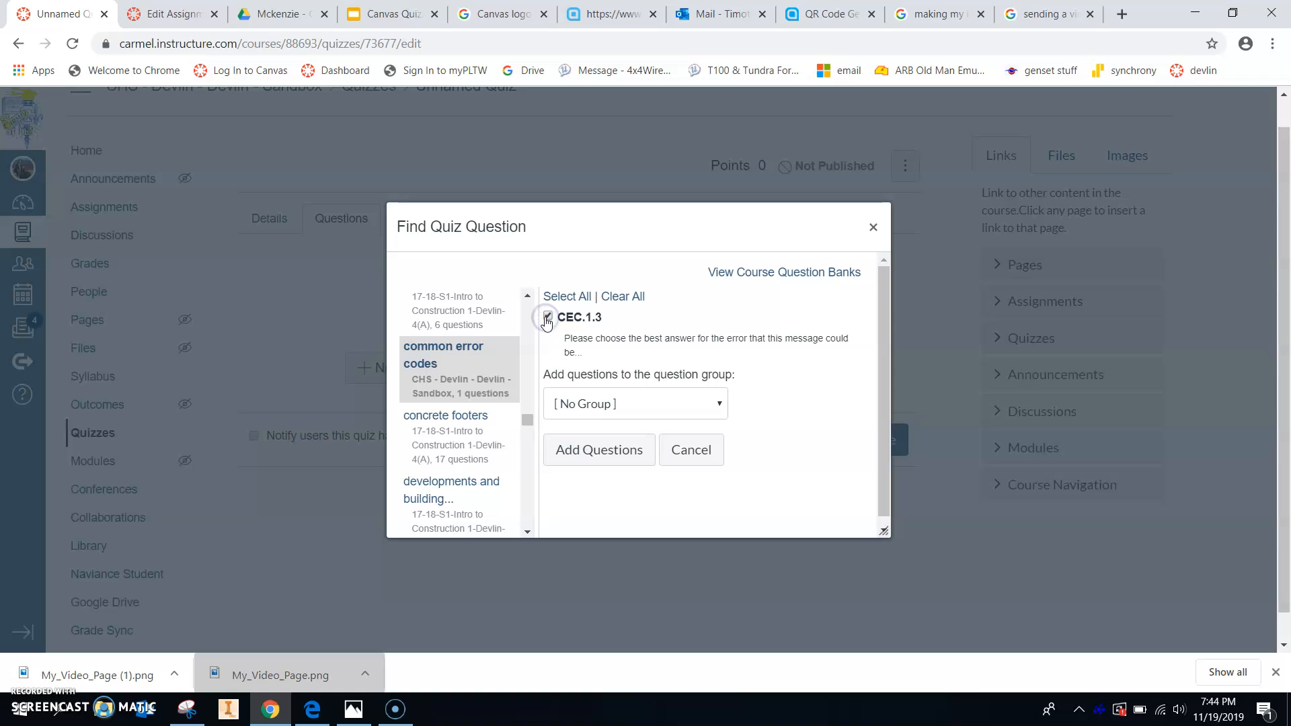
click(646, 403)
click(645, 402)
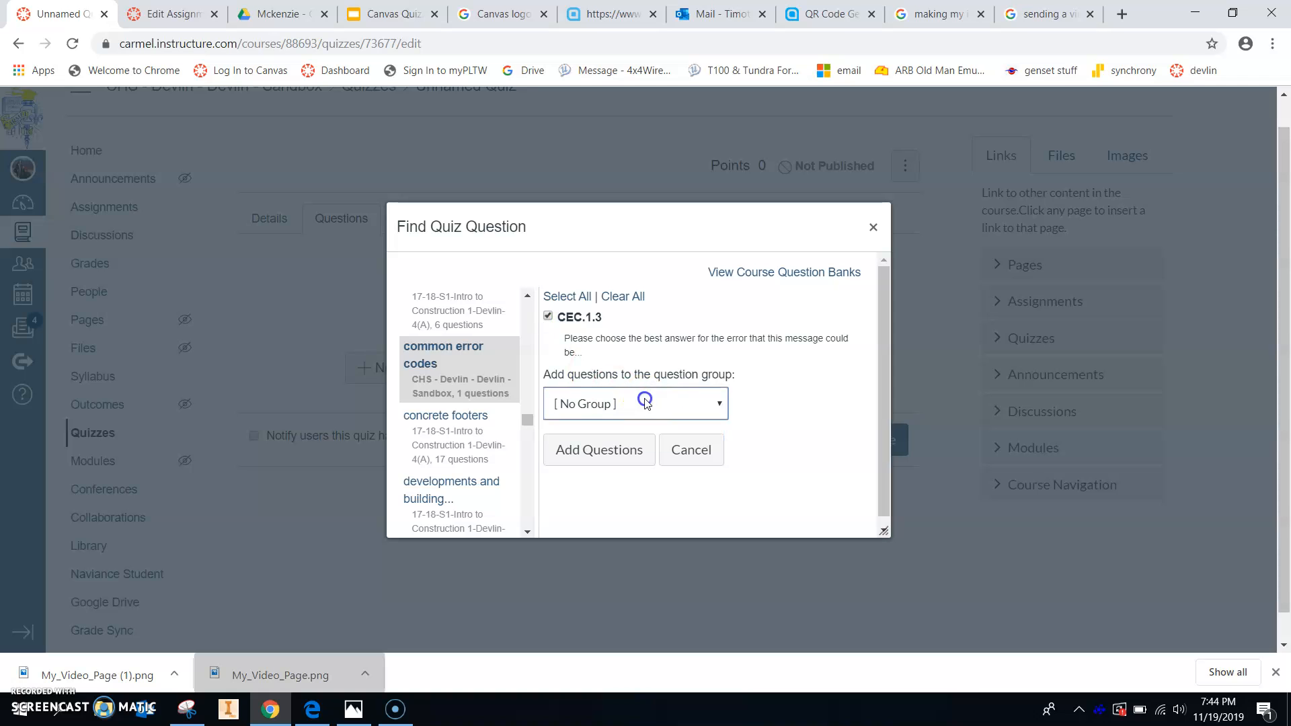
click(595, 449)
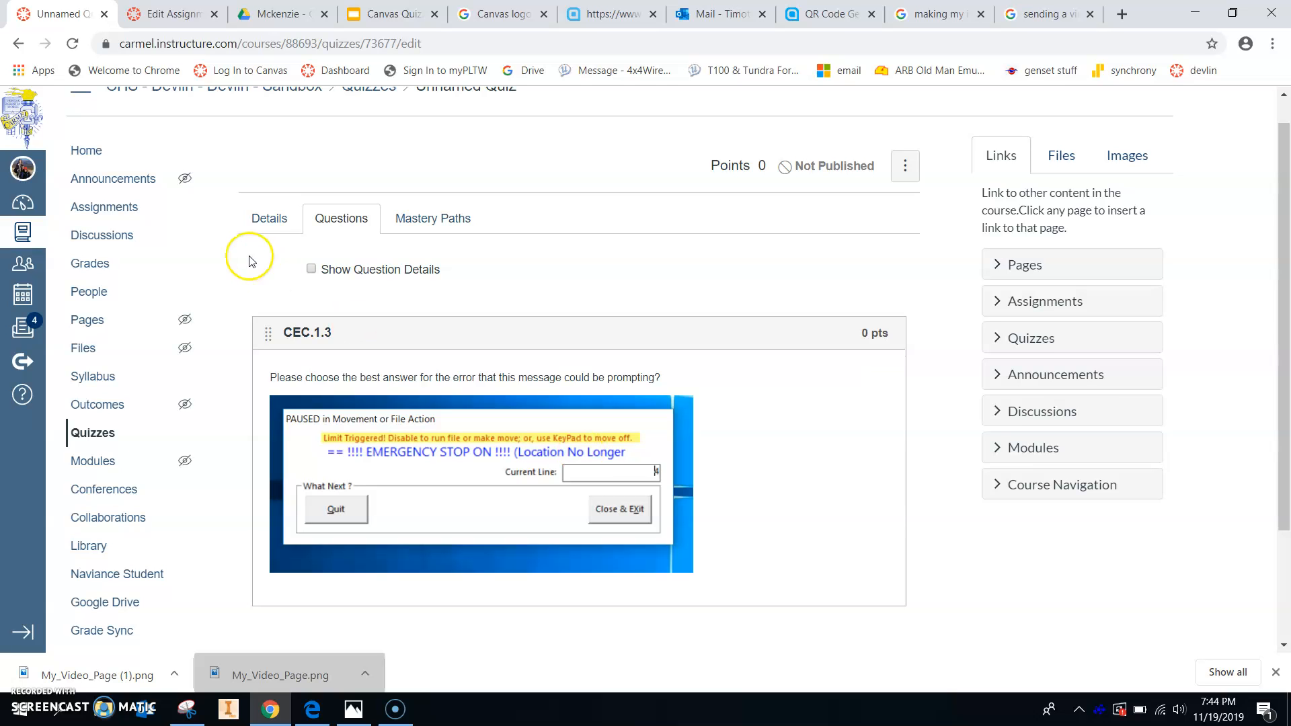
- Show the question details to review the answers of CEC.1.3, and save and publish the quiz
click(312, 269)
scroll(656, 387, down, 5)
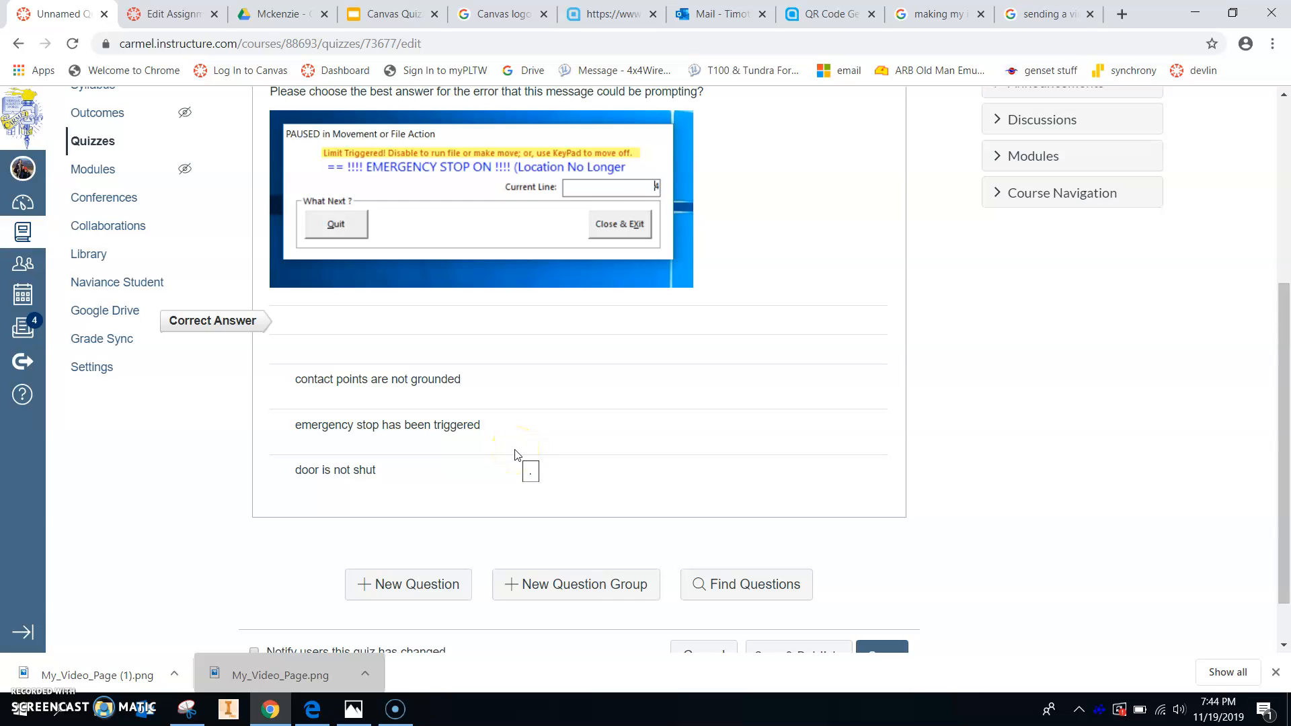
scroll(518, 455, down, 1)
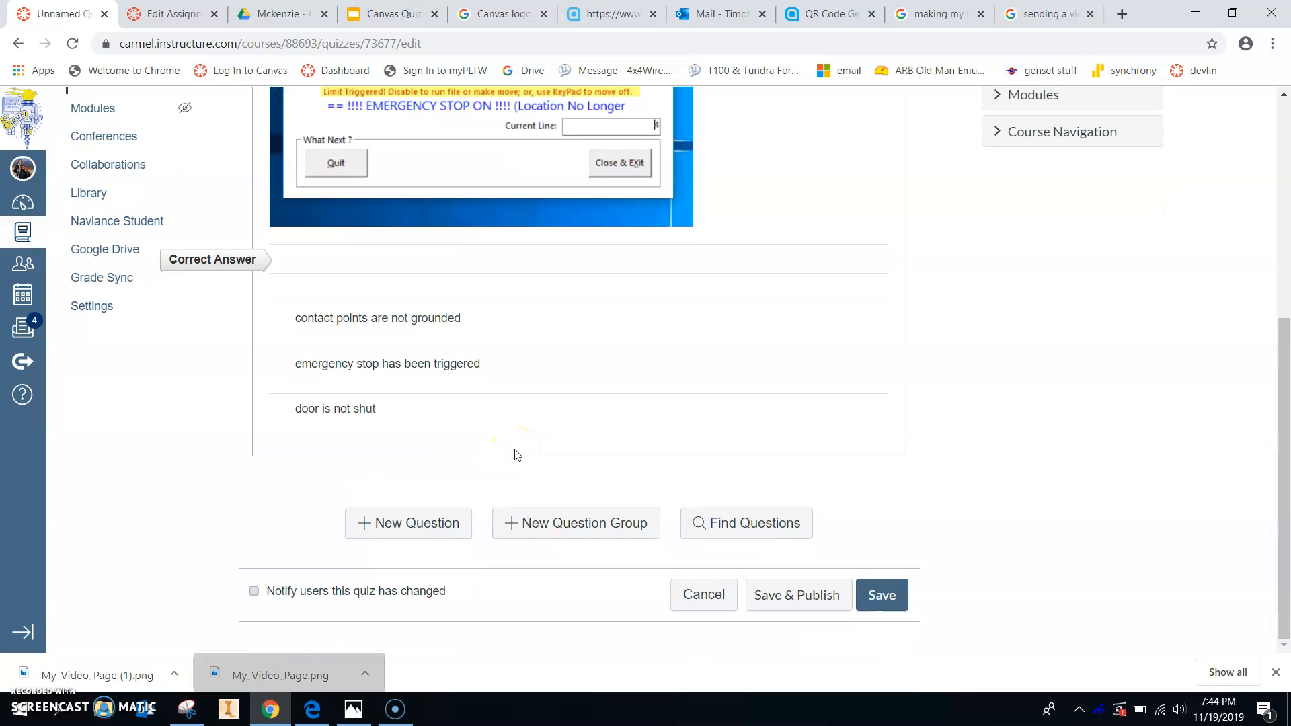
click(802, 605)
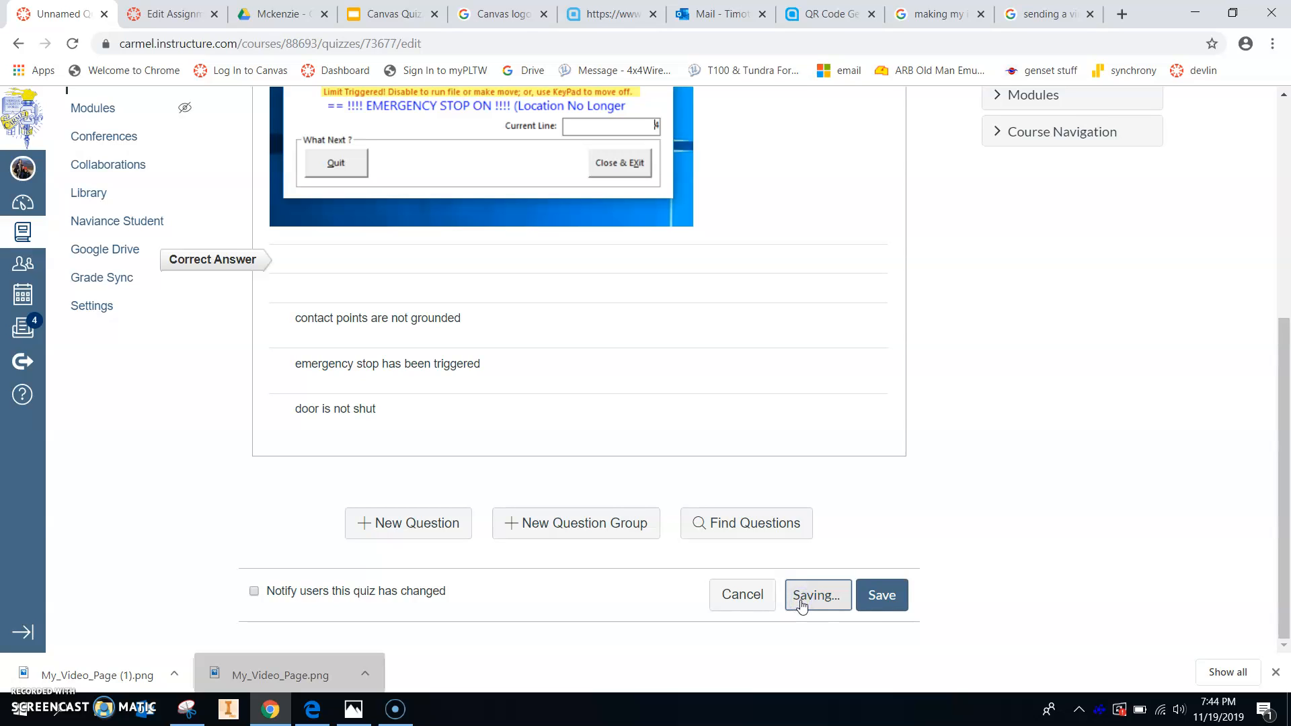
click(884, 596)
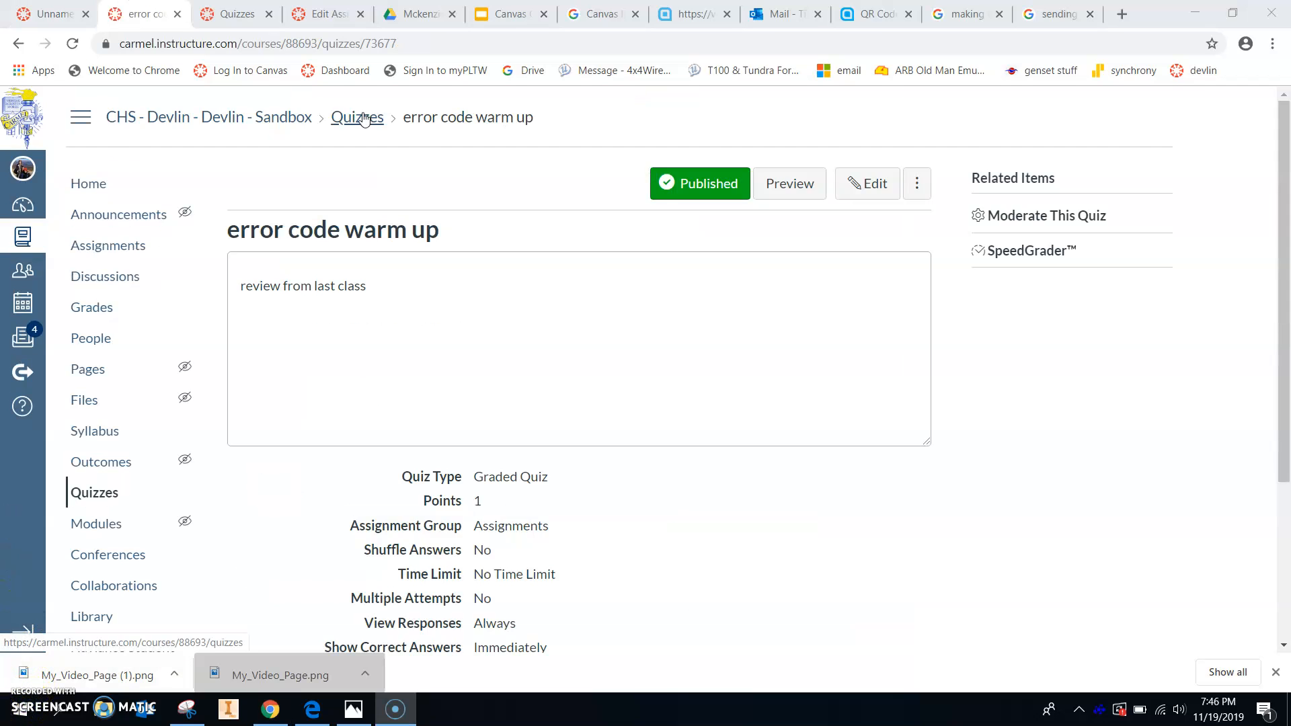
- Return to the course's quiz list and open the "error code warm up" quiz
click(363, 119)
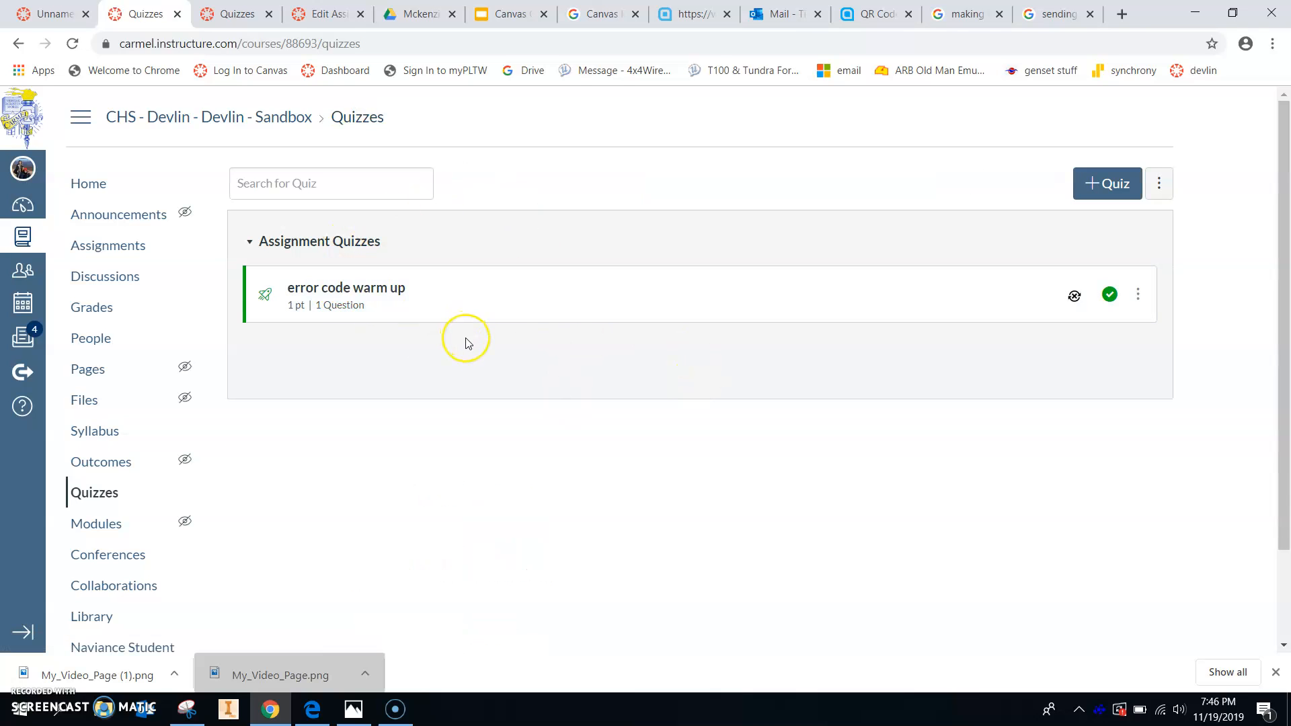
click(394, 295)
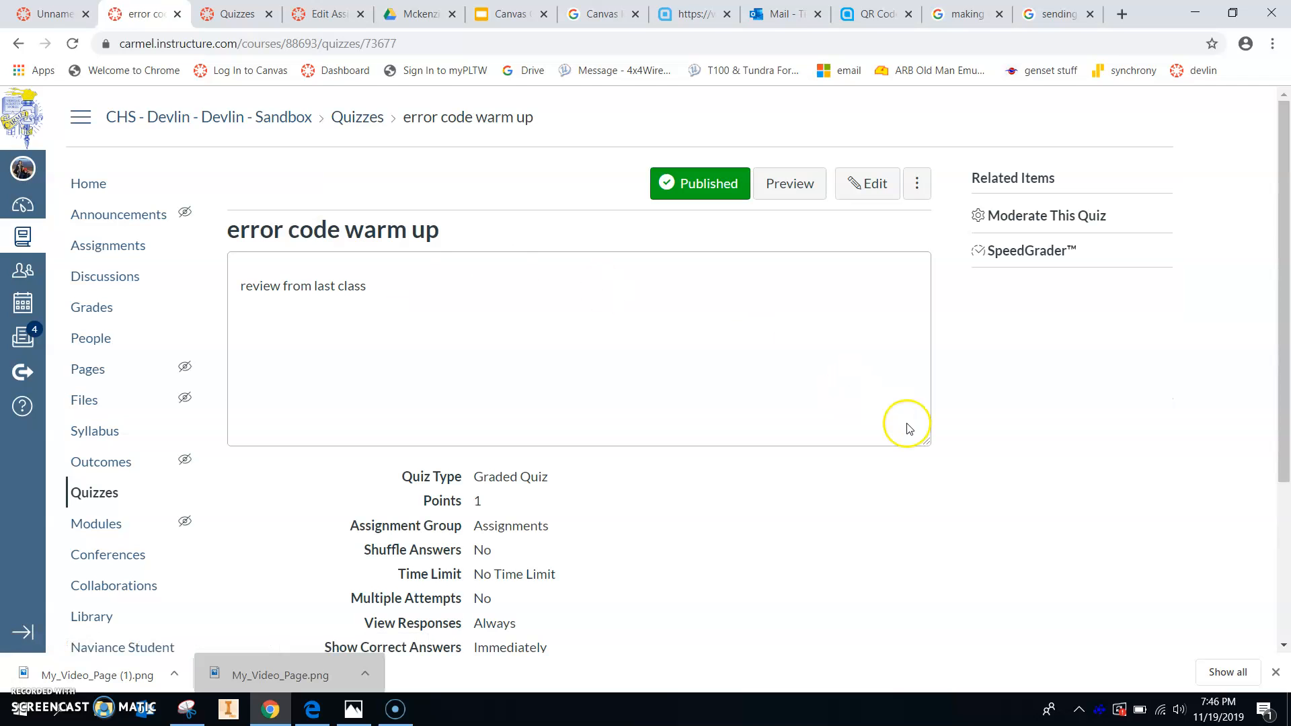
- Preview the published quiz, answer Question 1 with "emergency stop has been triggered", and submit the preview attempt
click(809, 187)
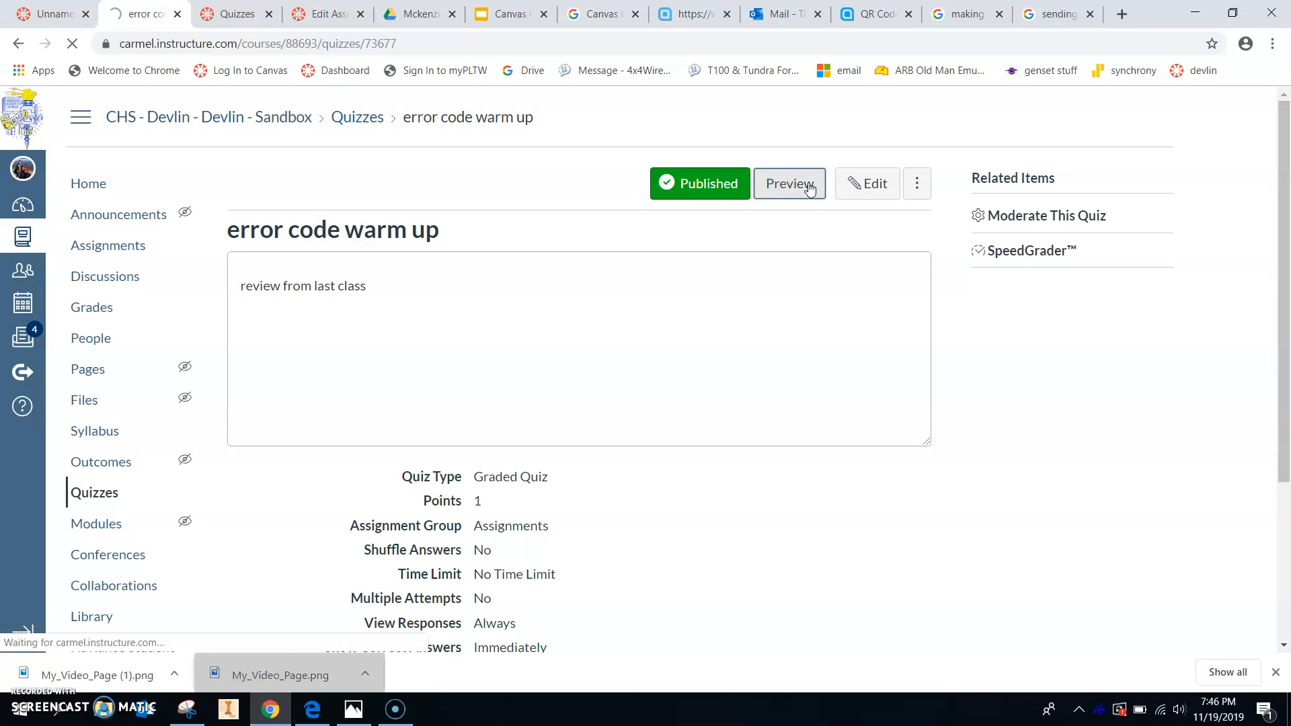
scroll(815, 367, down, 3)
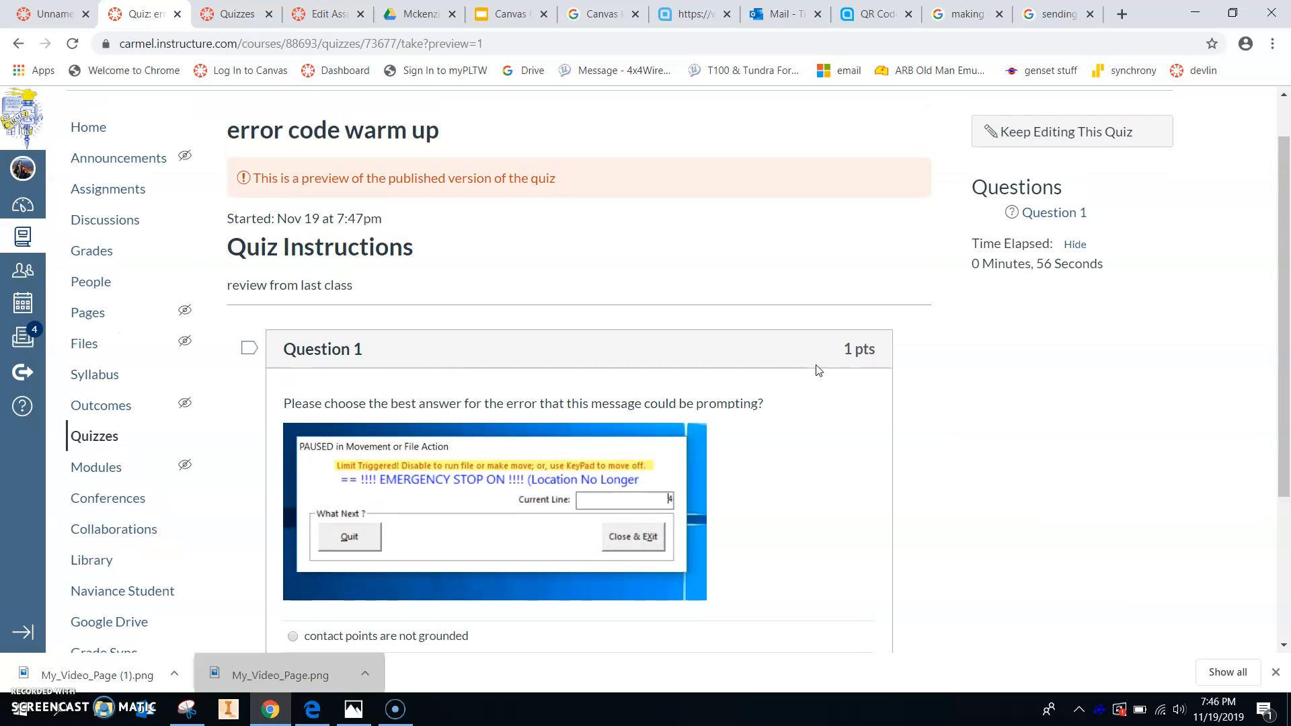
scroll(818, 369, down, 3)
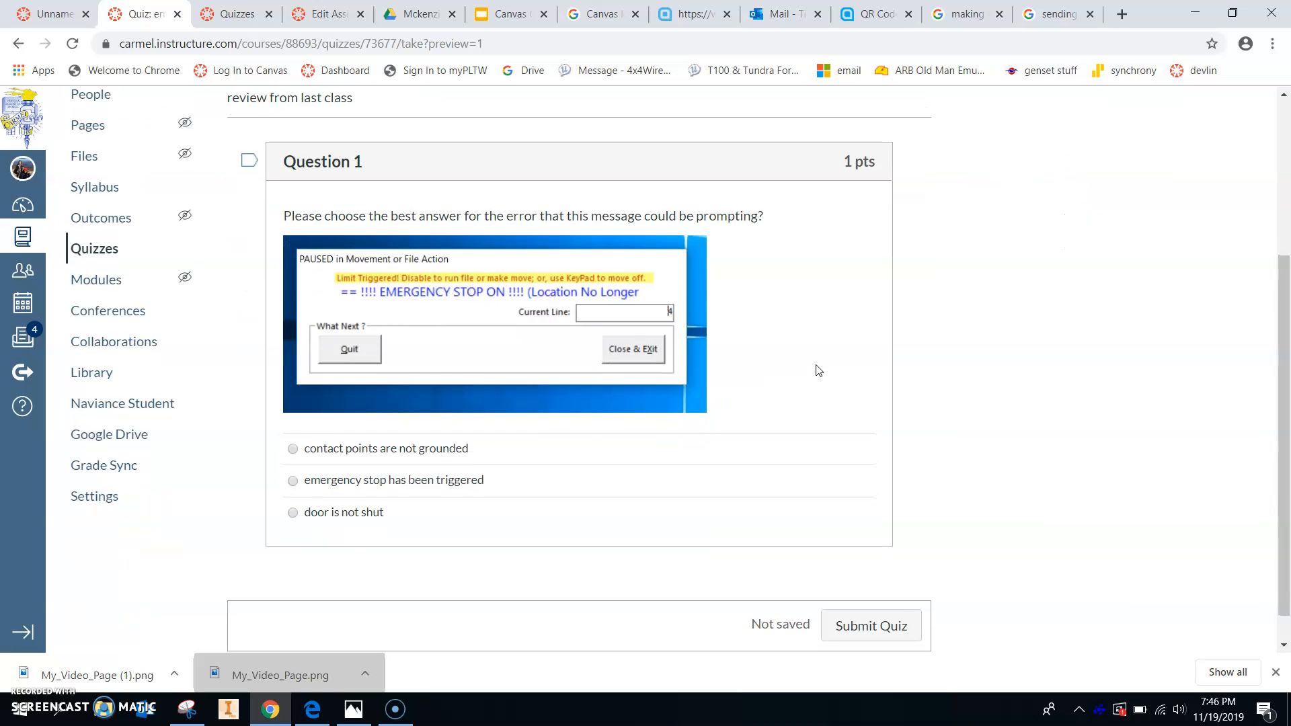
click(290, 483)
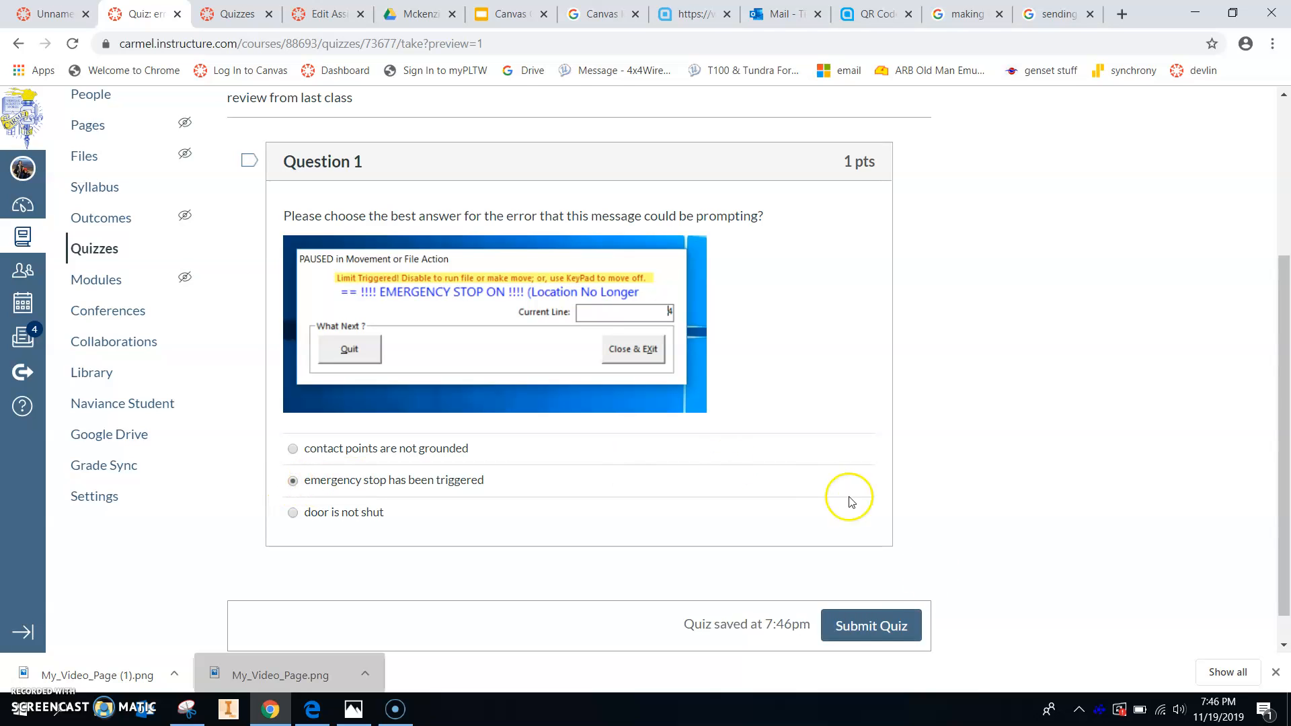
click(884, 626)
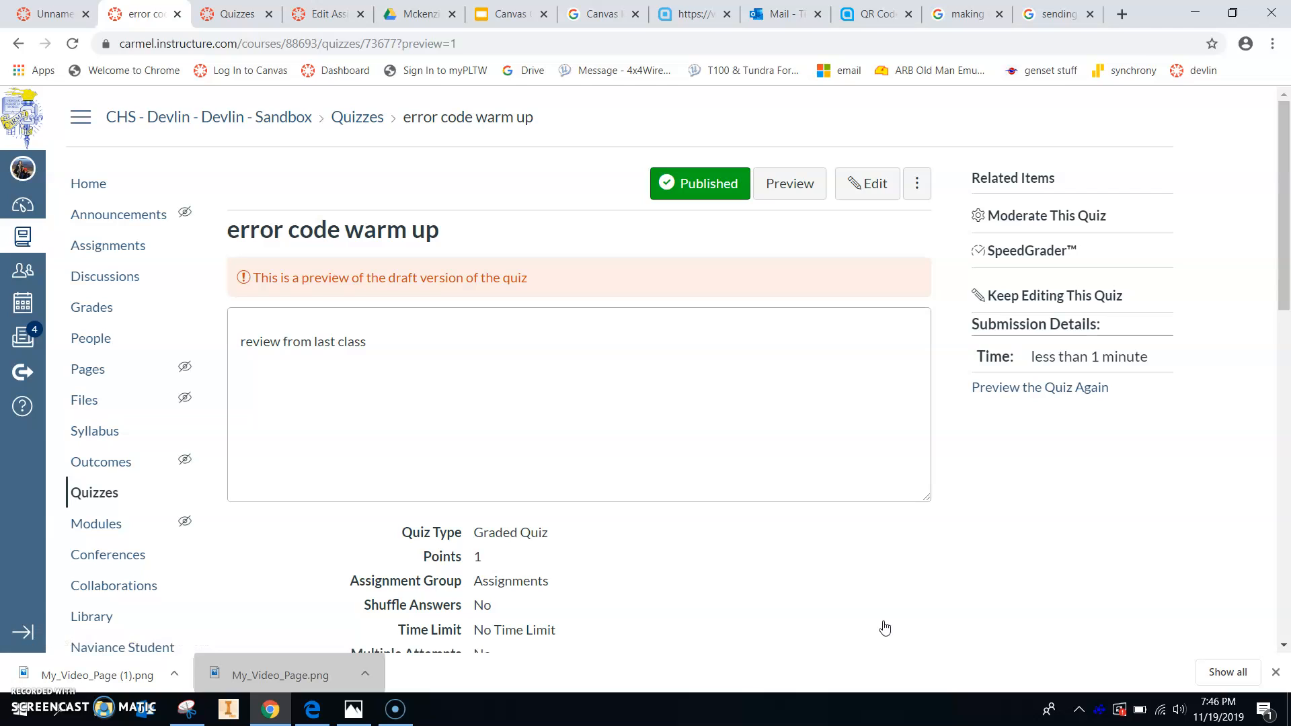
scroll(1107, 448, down, 1)
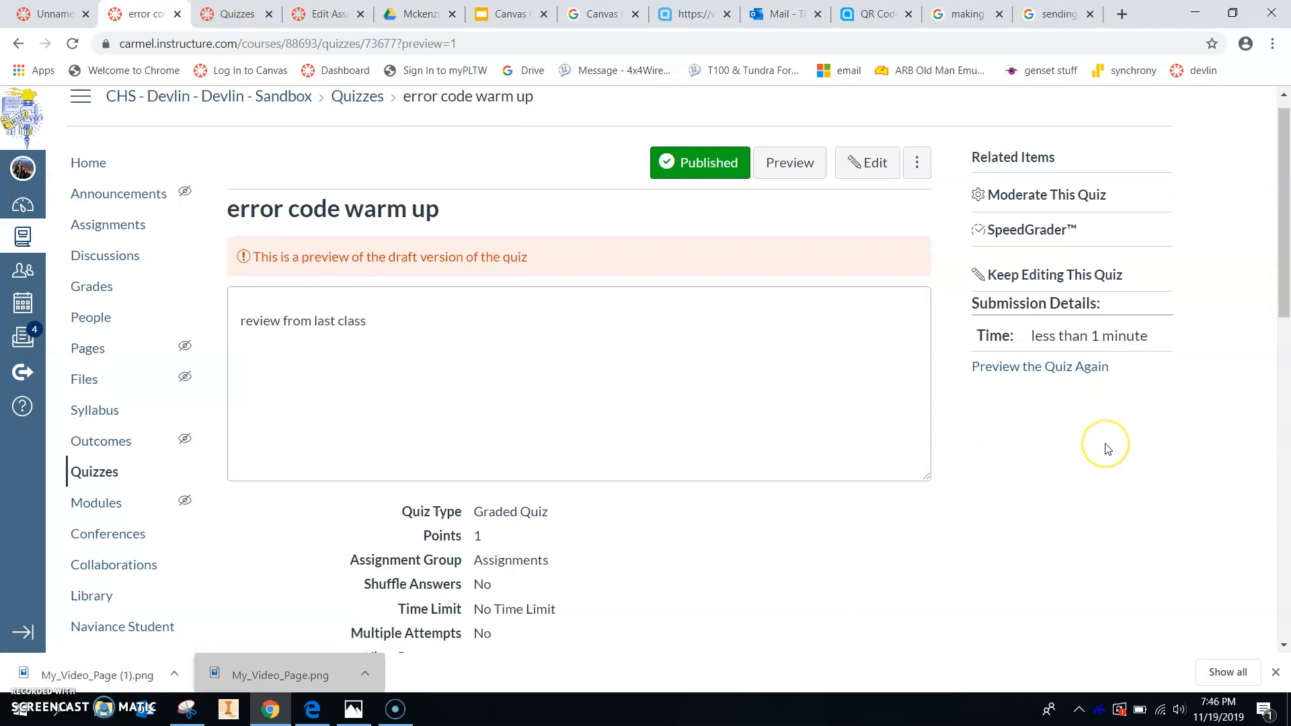
scroll(1109, 449, up, 1)
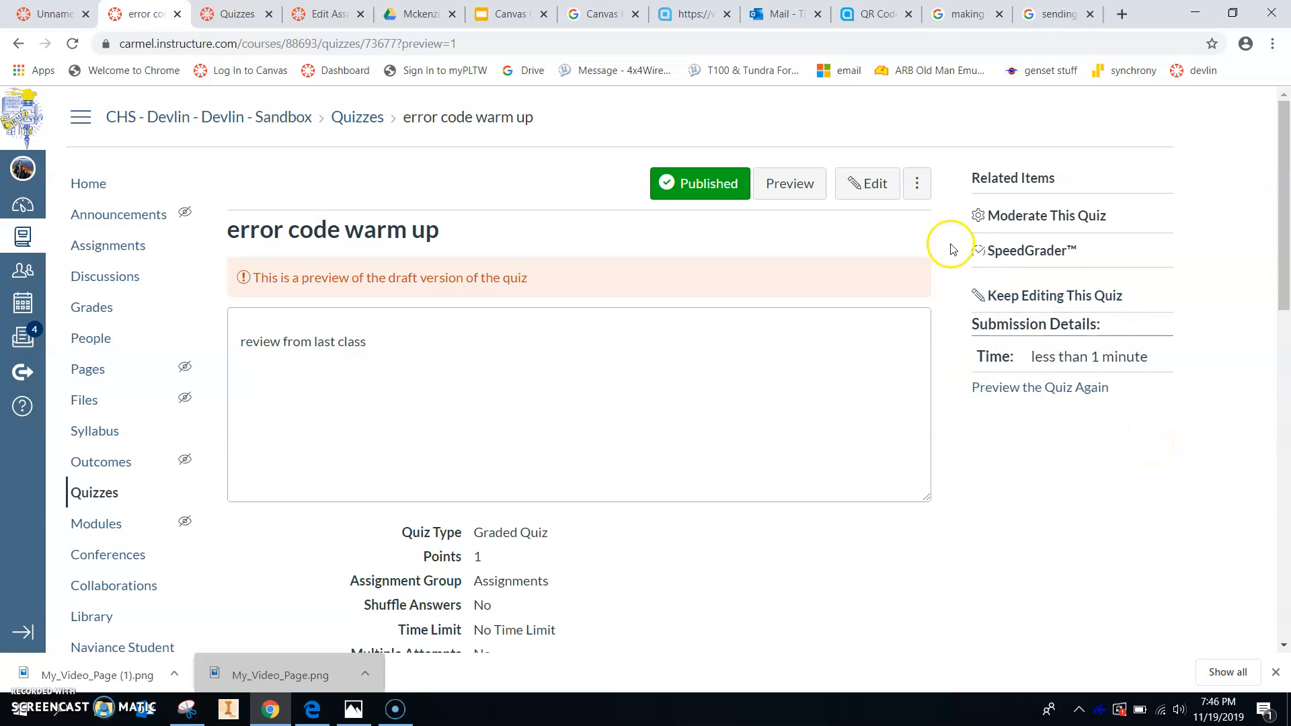
- Open the quiz in SpeedGrader, check the student list and grading area, and close SpeedGrader to return to the quiz page
click(1023, 254)
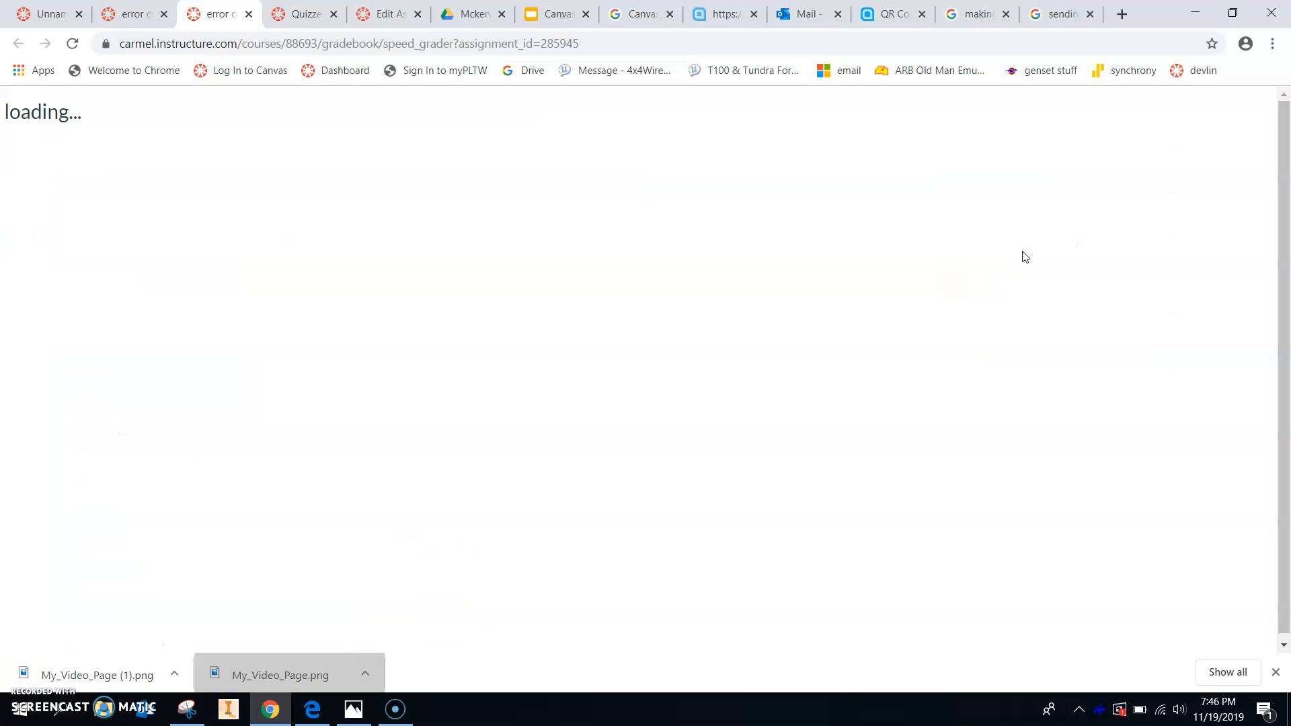
click(1104, 115)
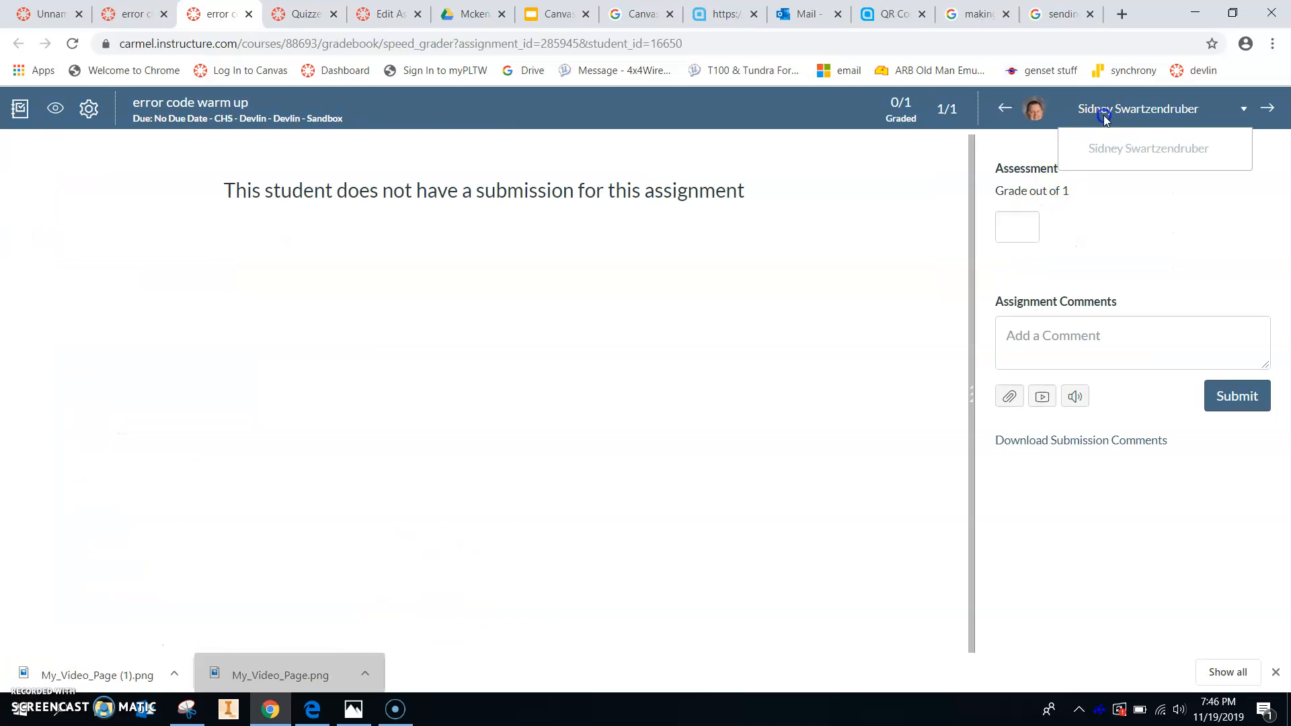
click(1093, 108)
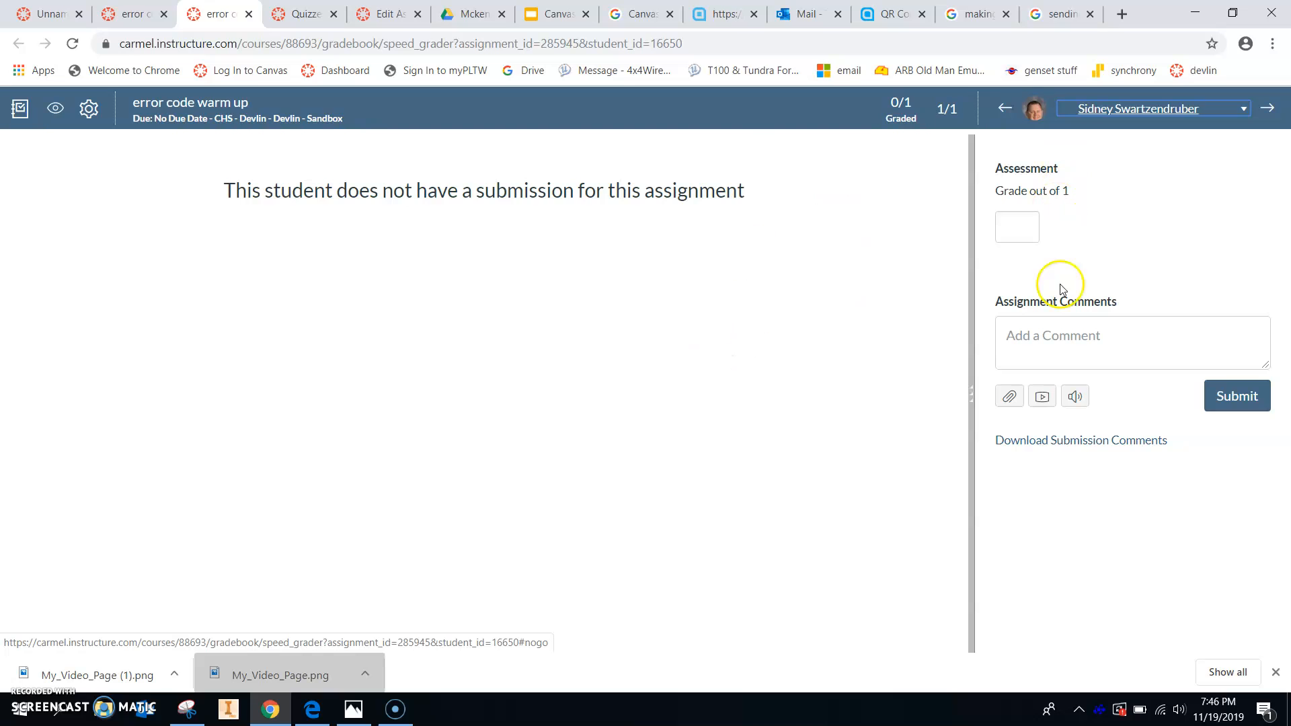
middle_click(226, 16)
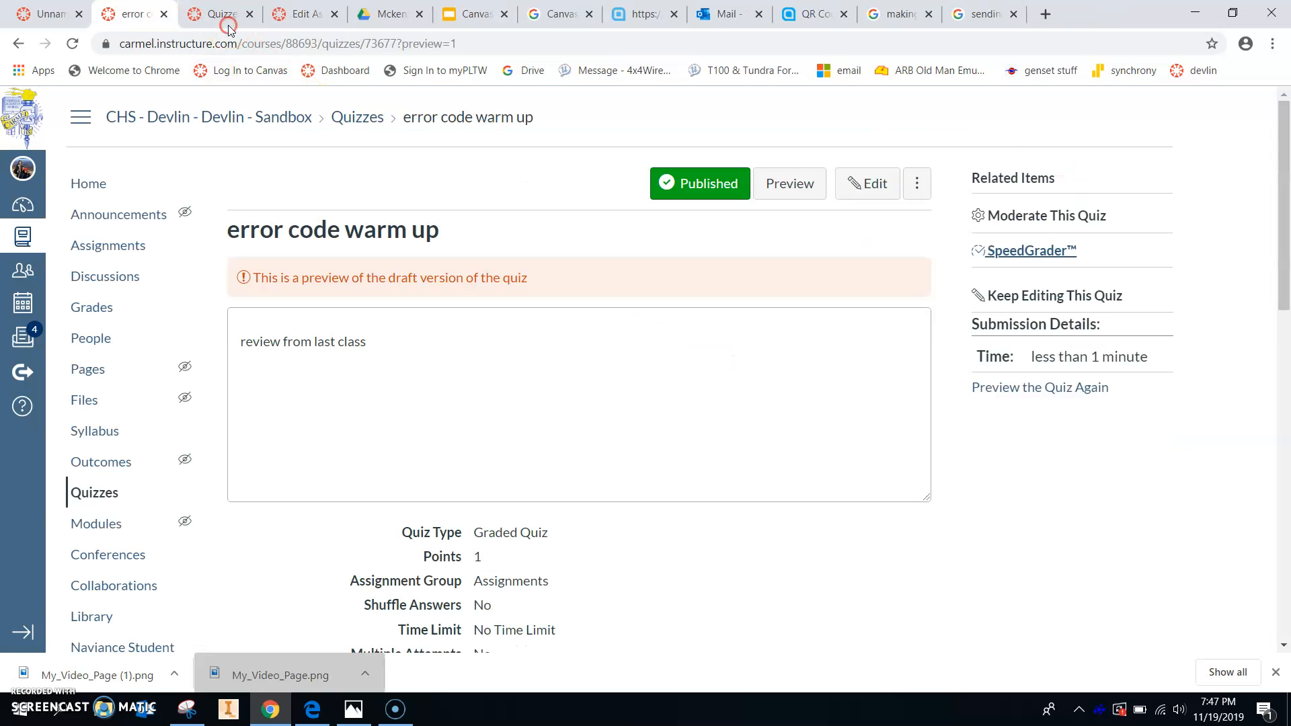